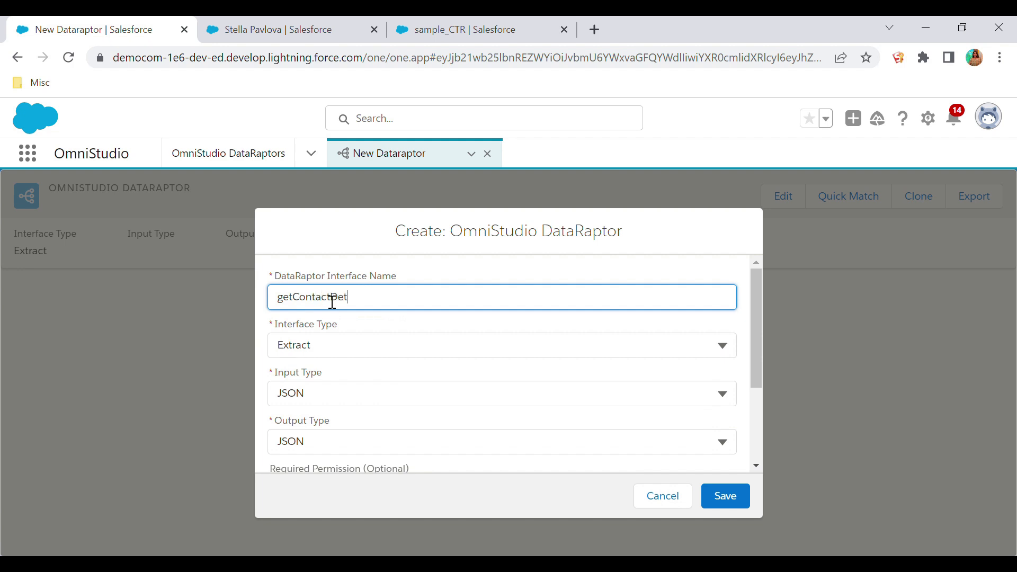
- Name the new Extract DataRaptor getContactDetailsAndRelatedCases, keep JSON as input and output type, and save it
text(OelatedCases)
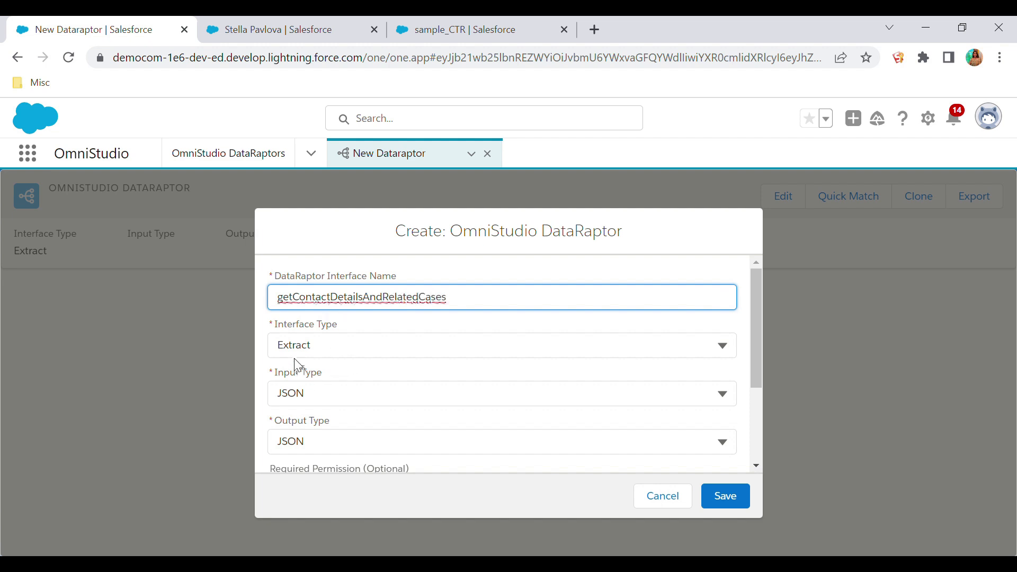
scroll(345, 363, down, 1)
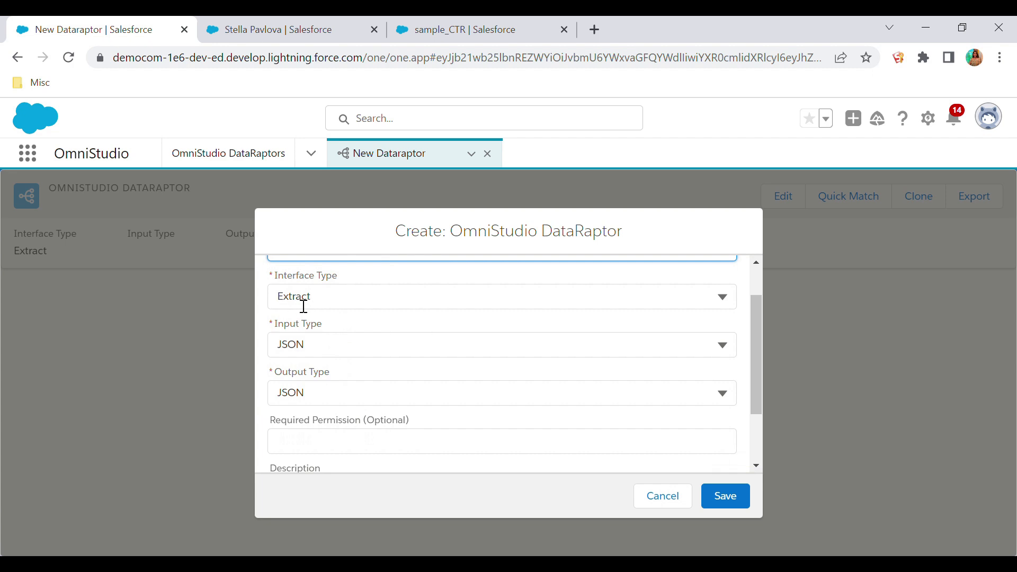
scroll(370, 429, down, 1)
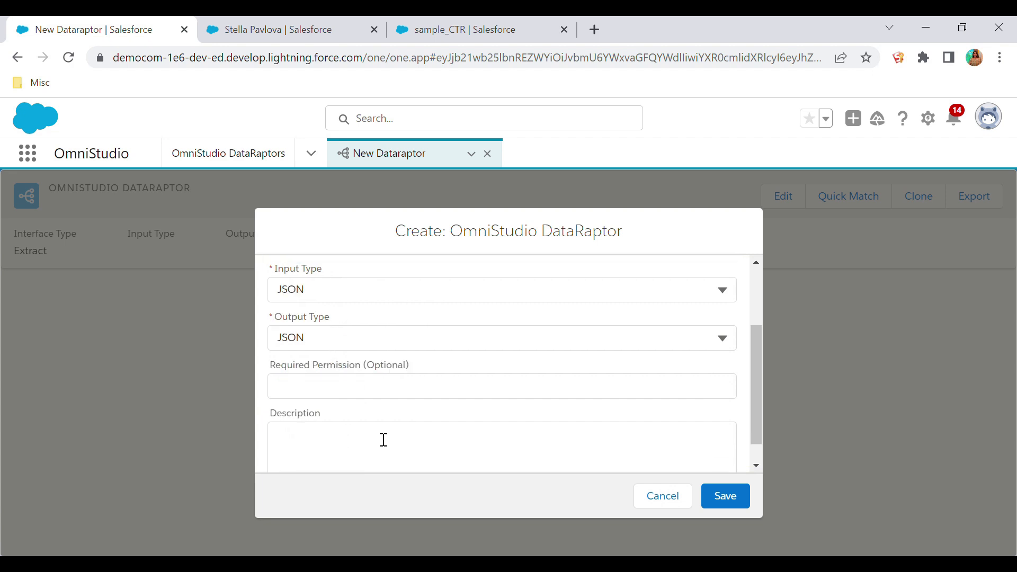
scroll(382, 438, up, 1)
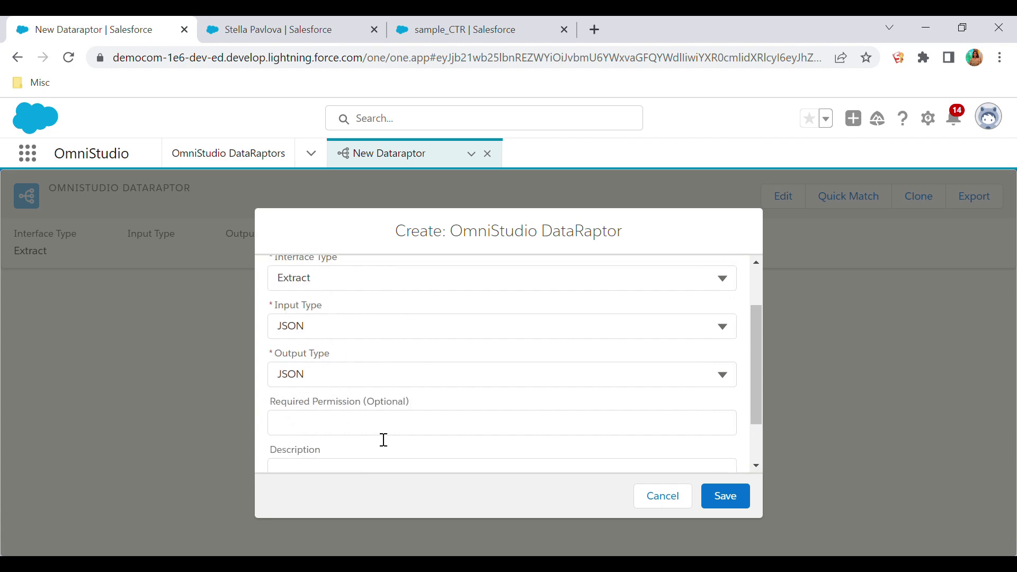
click(744, 495)
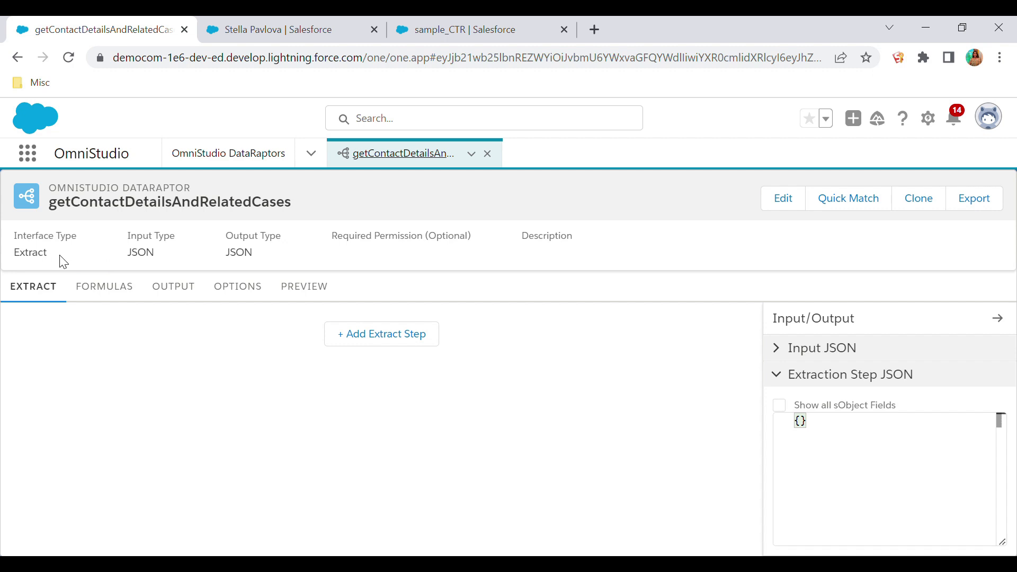
- Add an extract step for the Contact object with the output path contactDetails
click(353, 348)
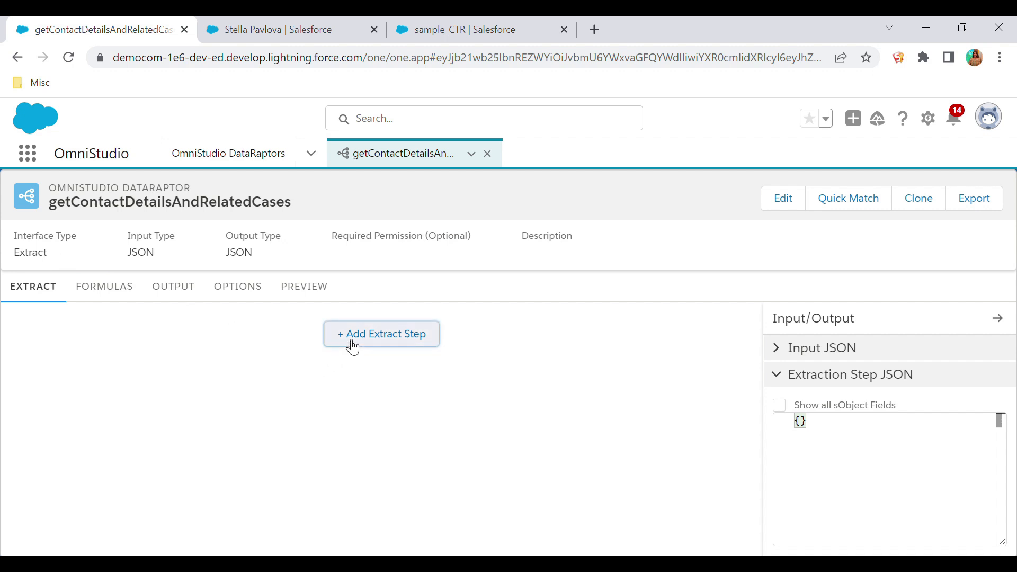
click(264, 349)
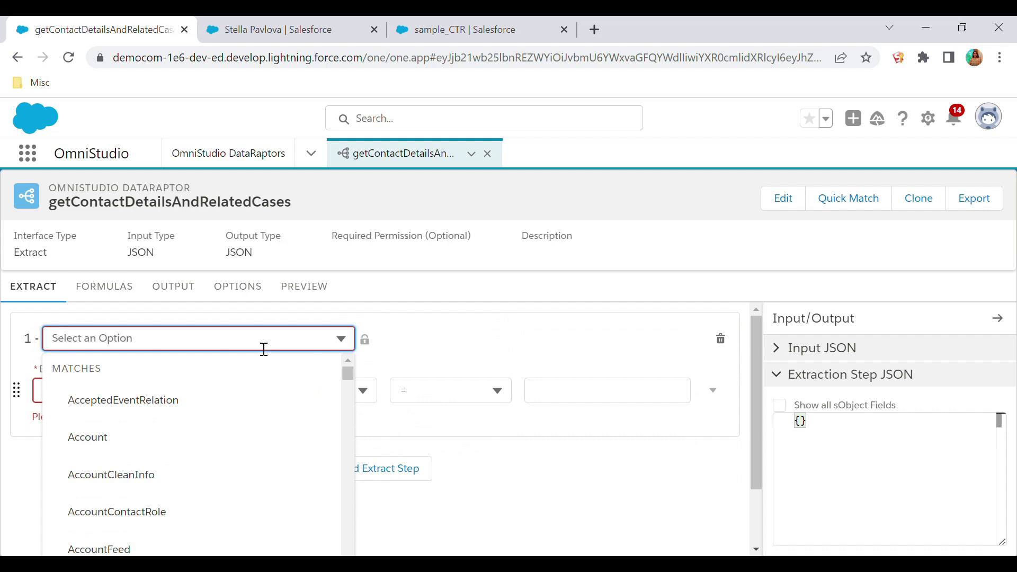
text(Contact)
click(152, 479)
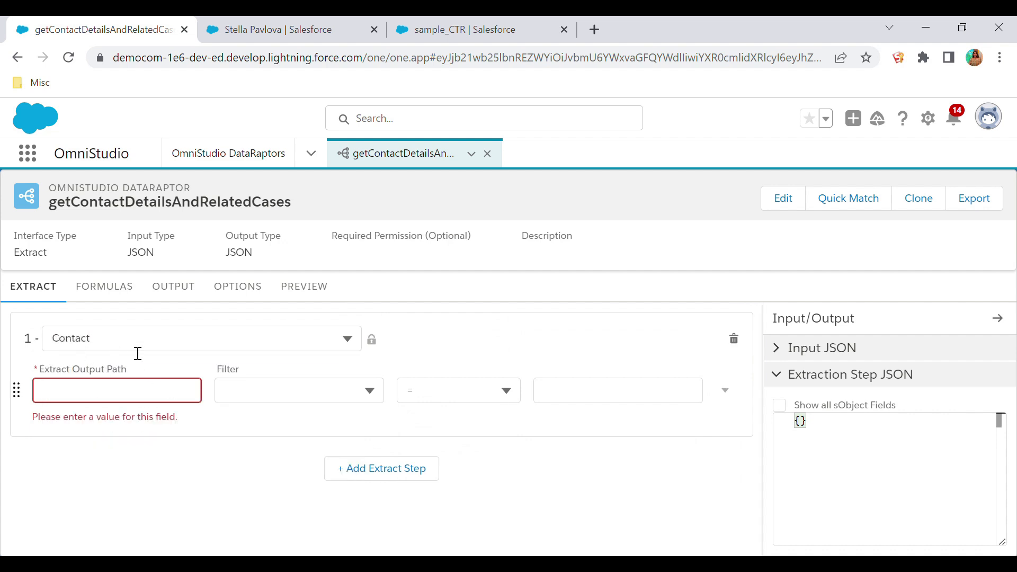
click(122, 398)
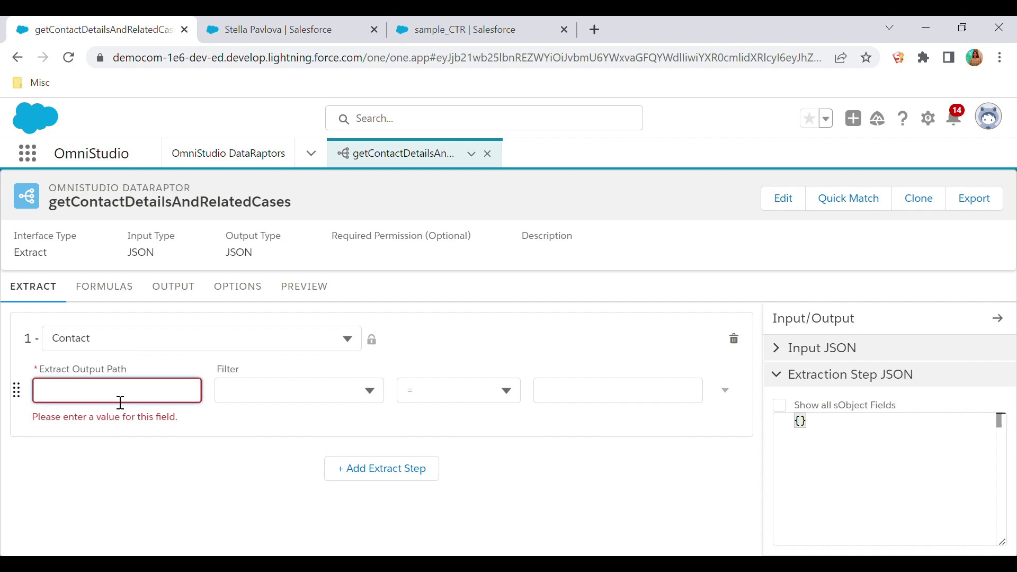
text(contactDeta)
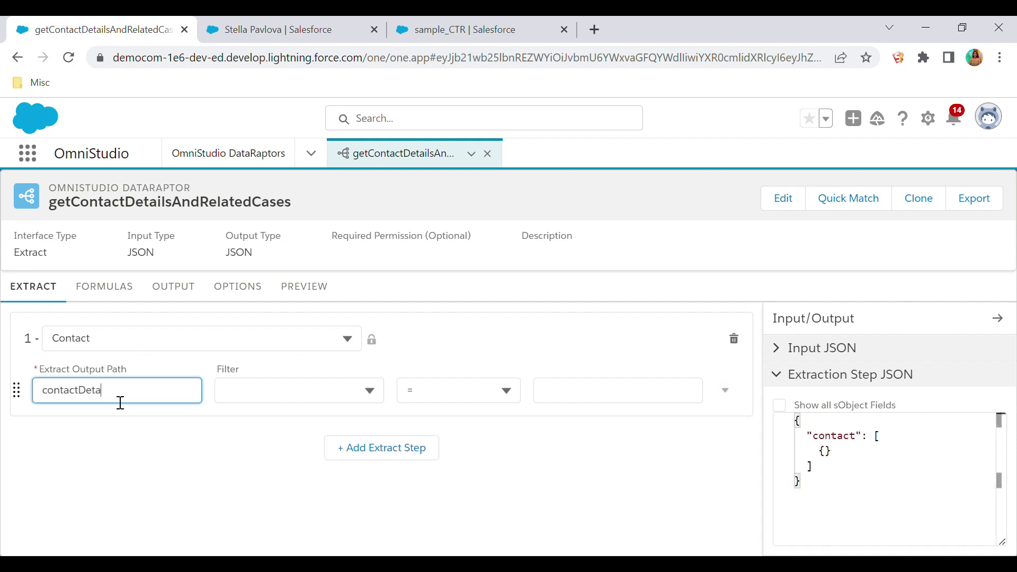
- Filter the Contact extract step by Id equal to the record ID, in double quotes, copied from the open contact record's URL
click(272, 396)
text(Id)
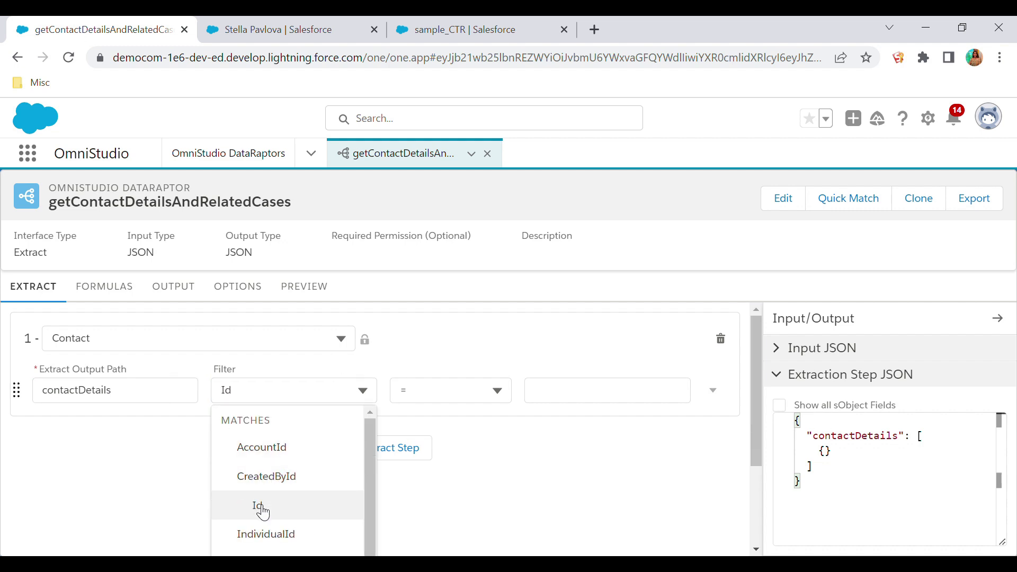
click(261, 506)
click(586, 400)
text(")
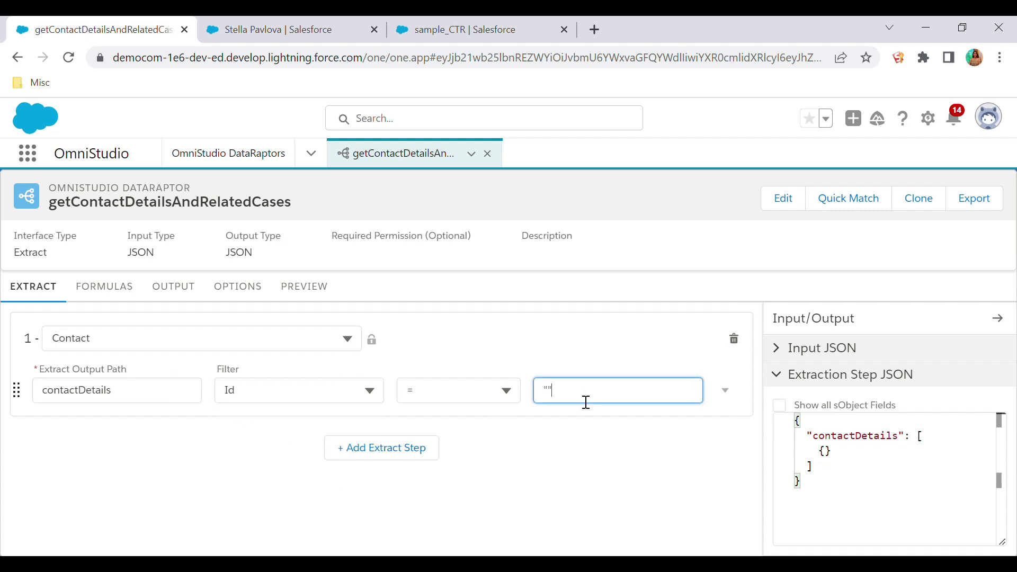
click(276, 19)
click(434, 65)
double_click(499, 63)
key(ctrl+c)
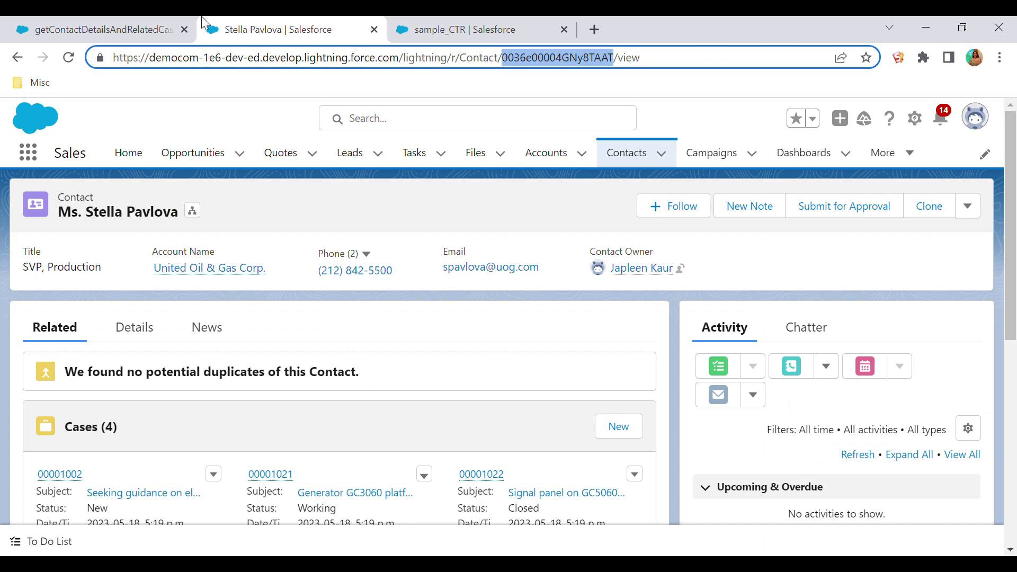
click(191, 29)
key(ctrl+v)
text(")
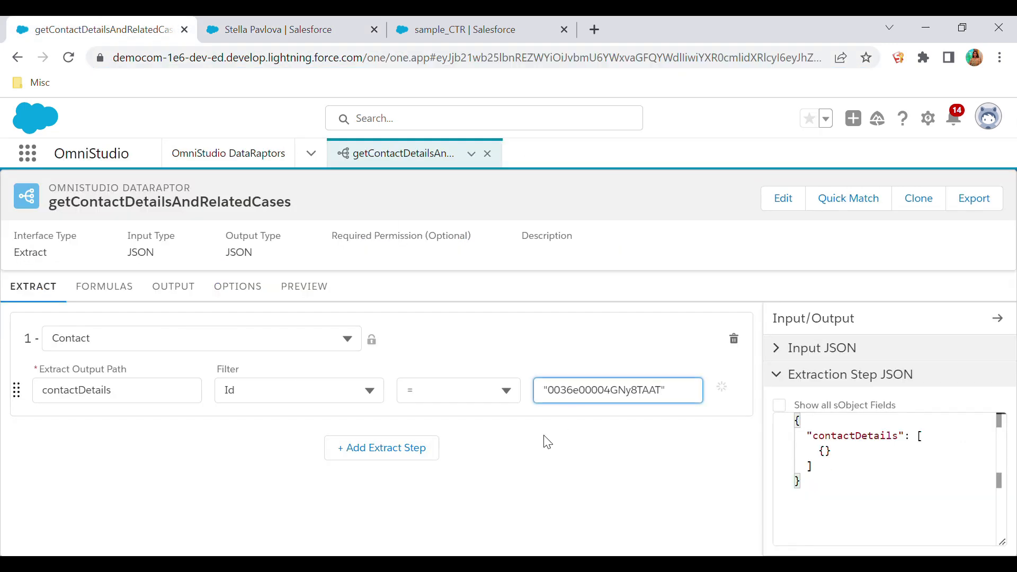
- Execute the DataRaptor in preview and examine the Contact query in the debug log
click(304, 294)
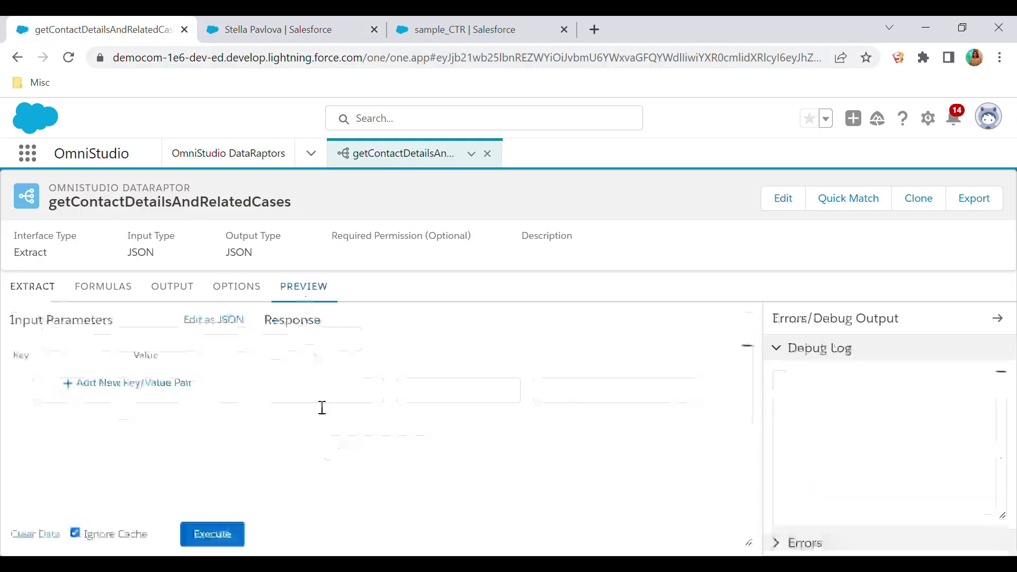
click(227, 535)
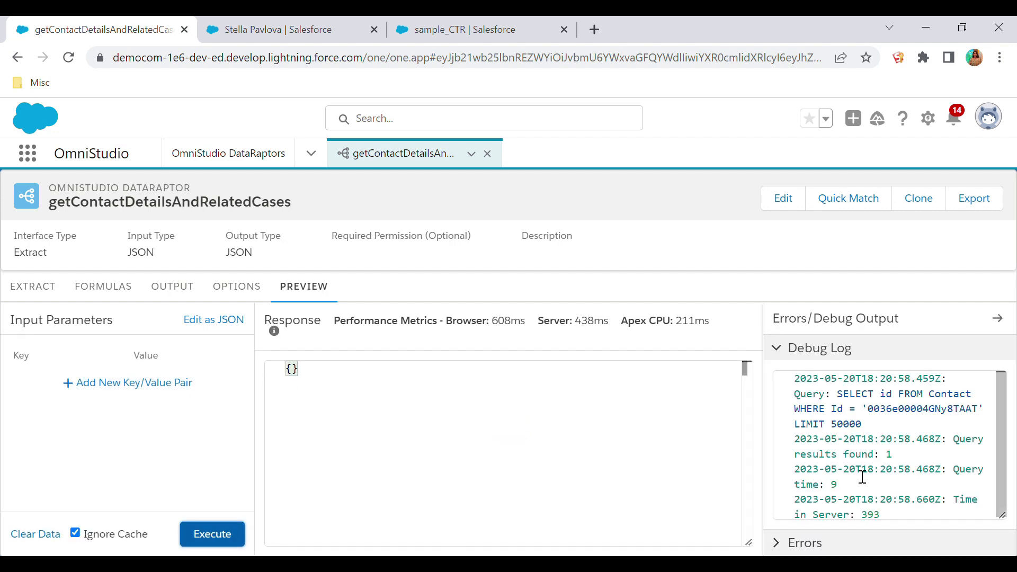
drag(838, 396, 987, 431)
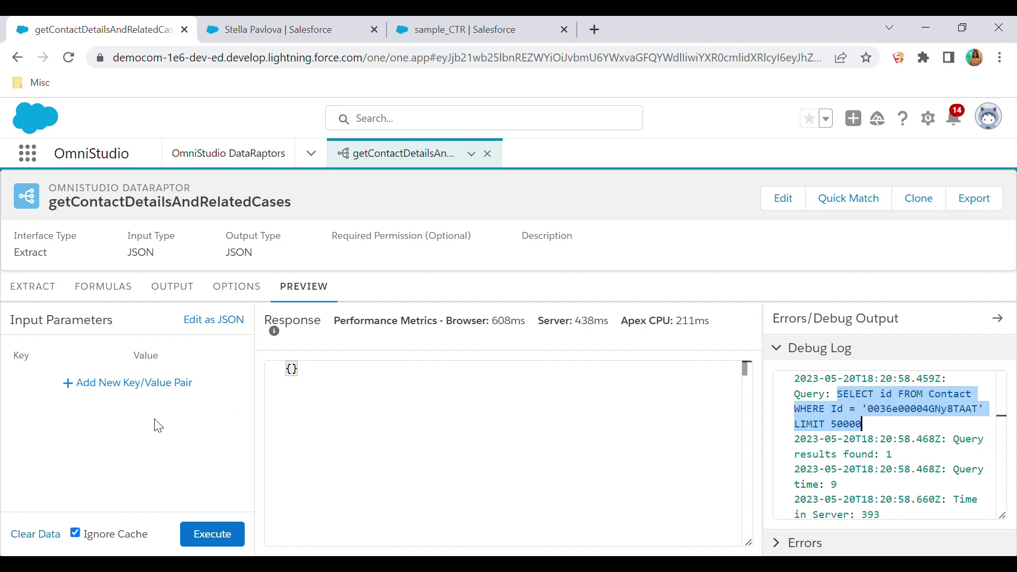
- Add an output mapping from contactDetails:Name to the output JSON path contactName
click(180, 300)
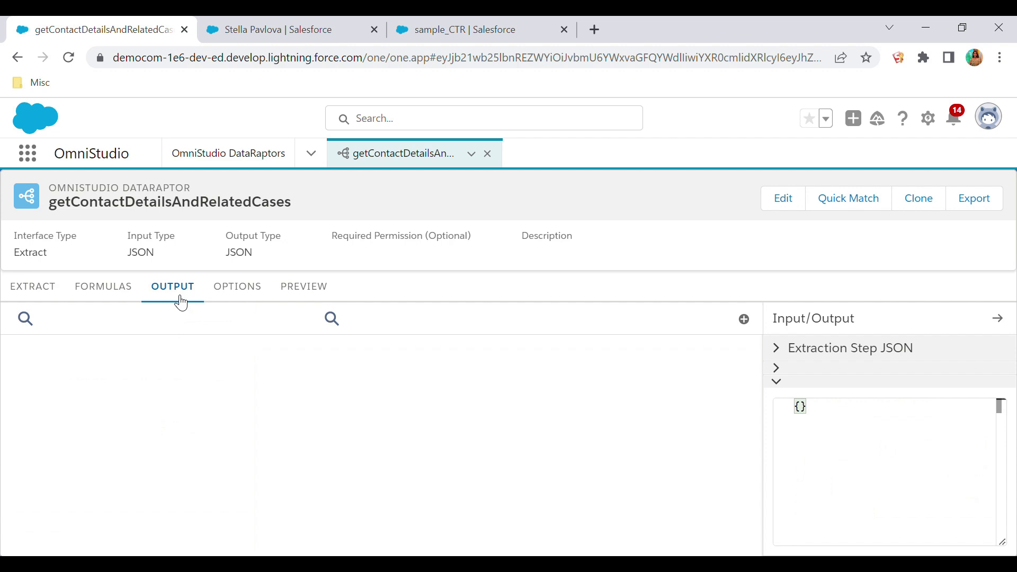
click(745, 320)
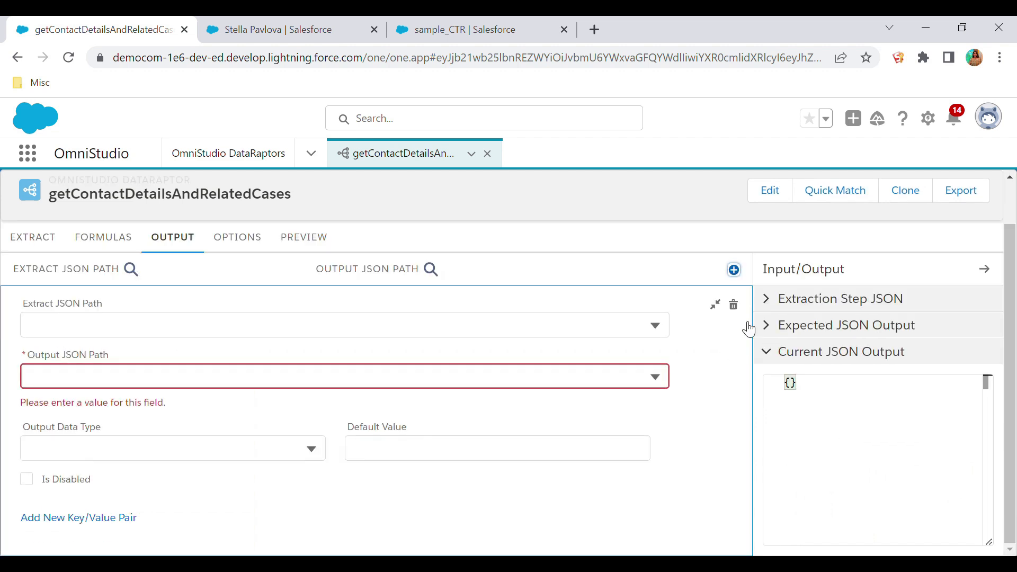
click(233, 332)
text(name)
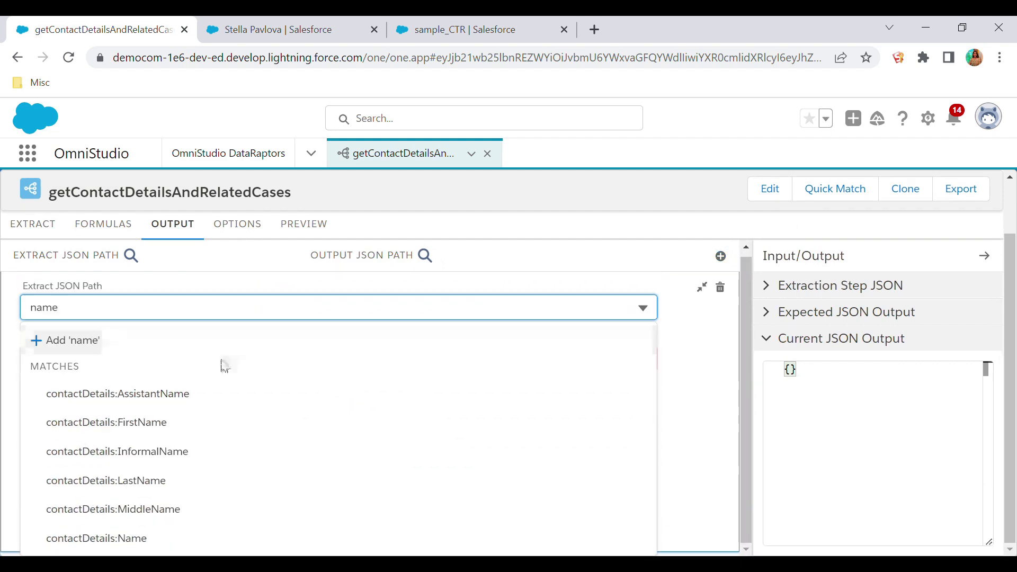
click(158, 545)
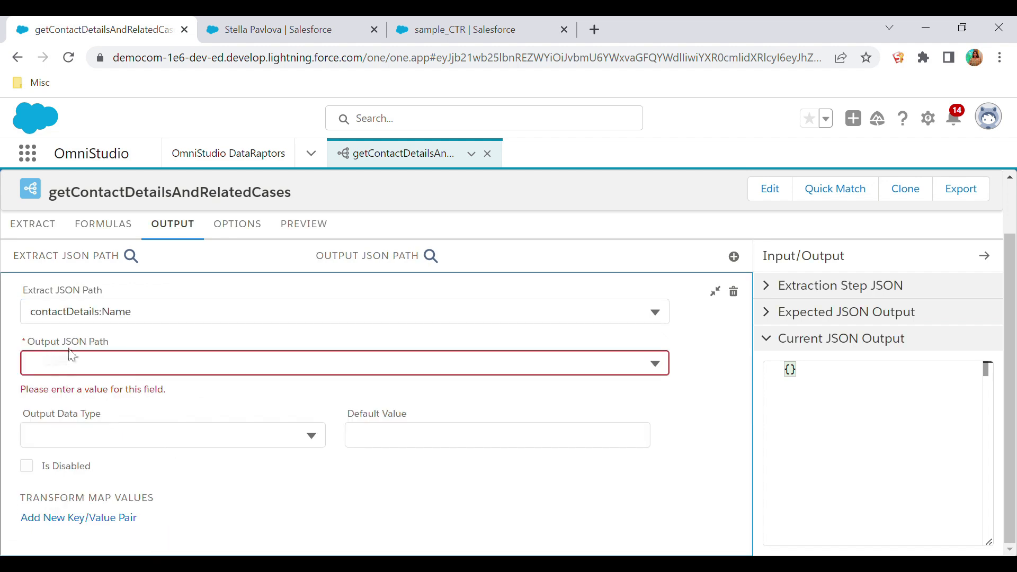
click(92, 370)
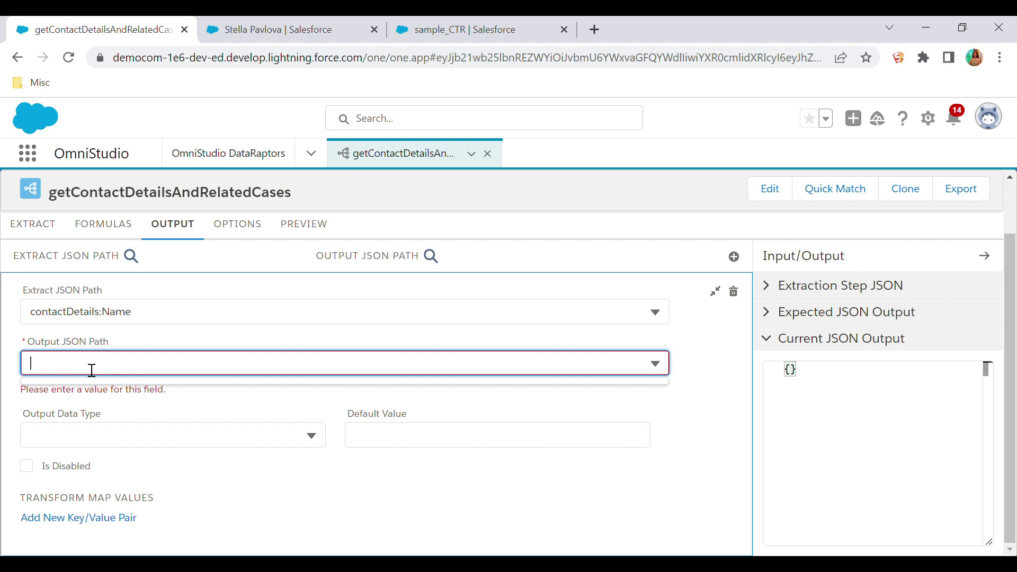
text(contactName)
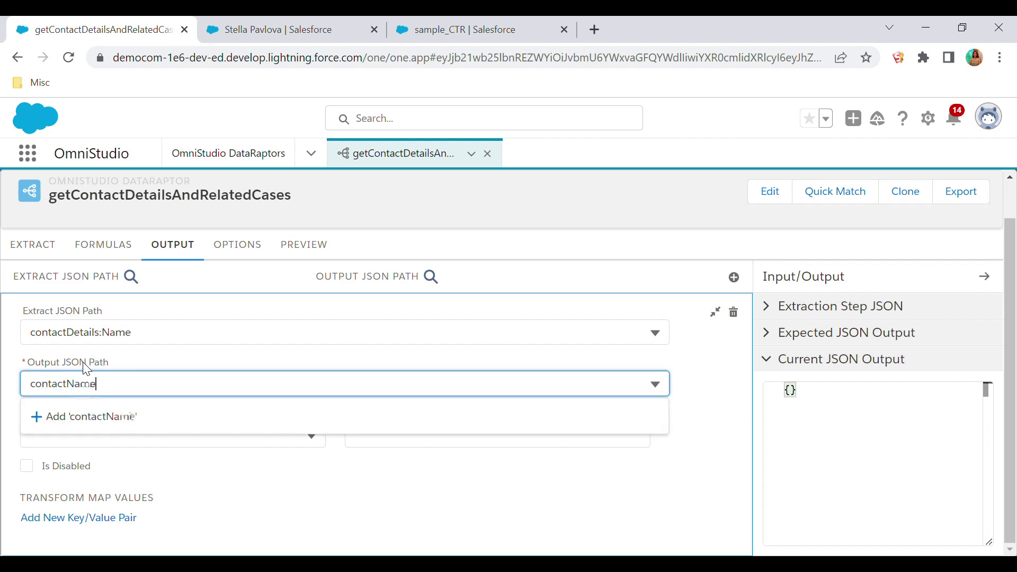
click(110, 419)
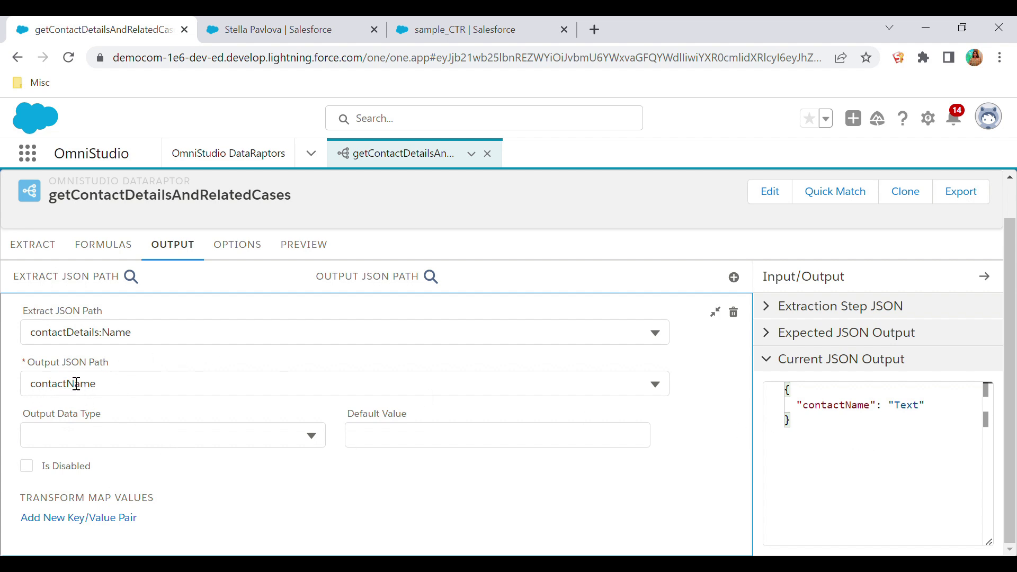
- Examine the current JSON output and the available output data types for the contactName mapping
click(821, 421)
key(ctrl+a)
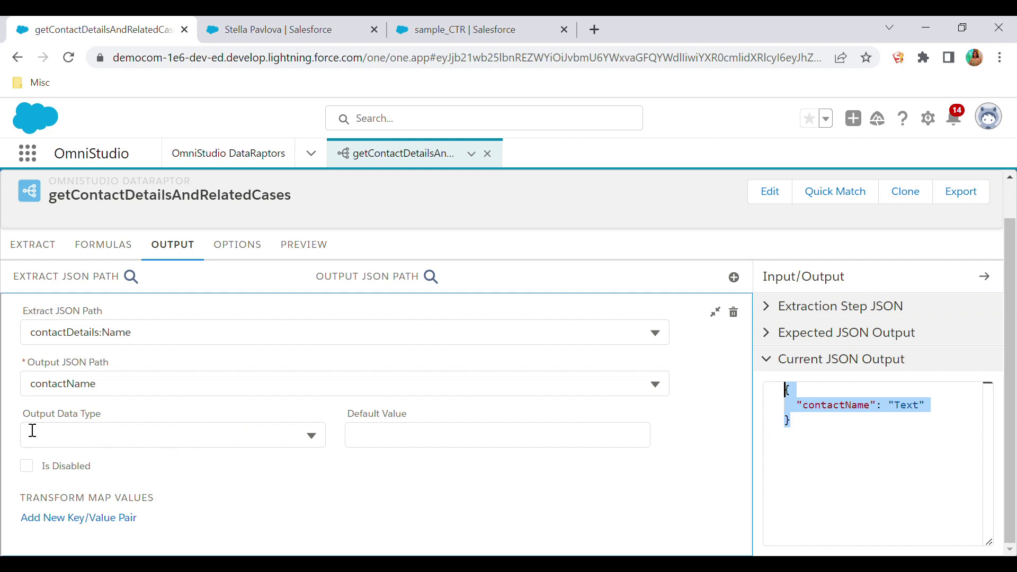
click(259, 444)
scroll(108, 500, down, 1)
scroll(110, 502, up, 1)
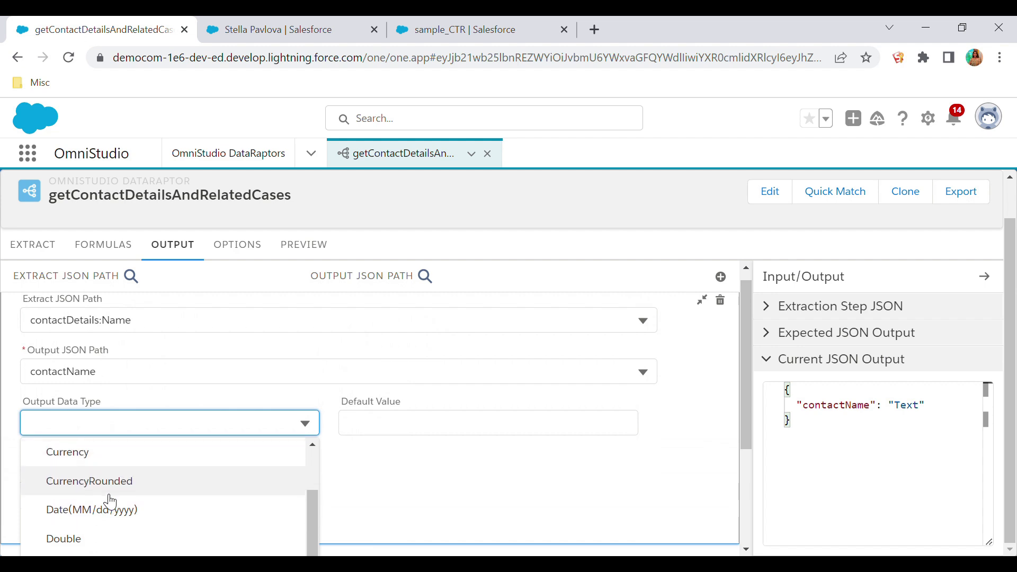
scroll(110, 501, up, 1)
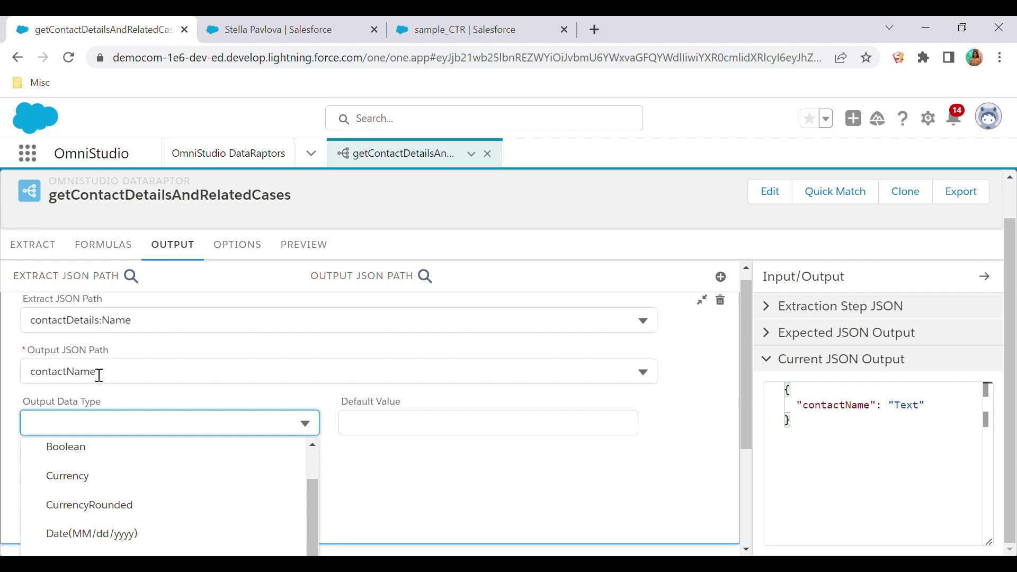
drag(897, 418, 929, 415)
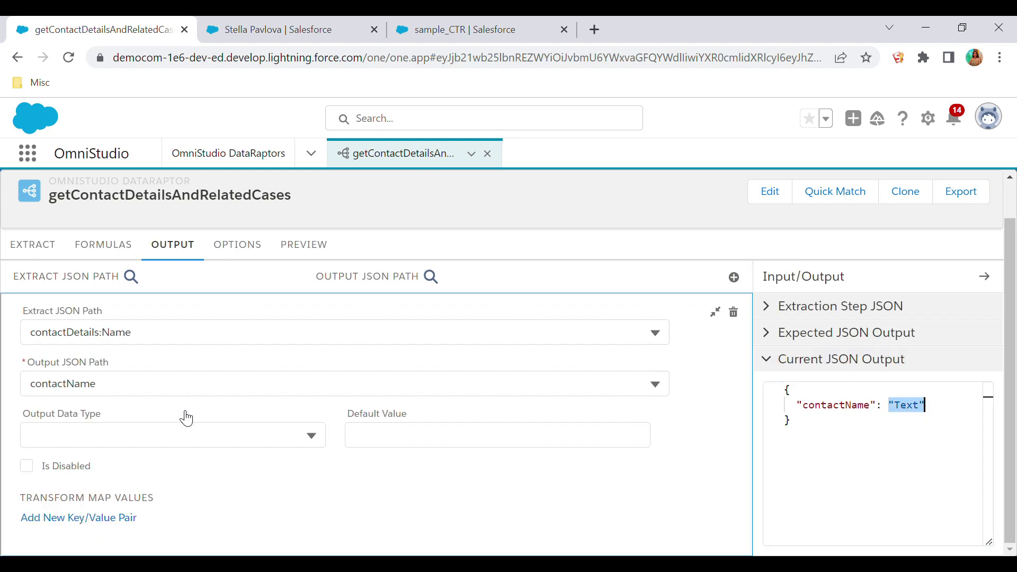
- Add a second output mapping from contactDetails:Birthdate to the output JSON path contactBirthdate
click(733, 277)
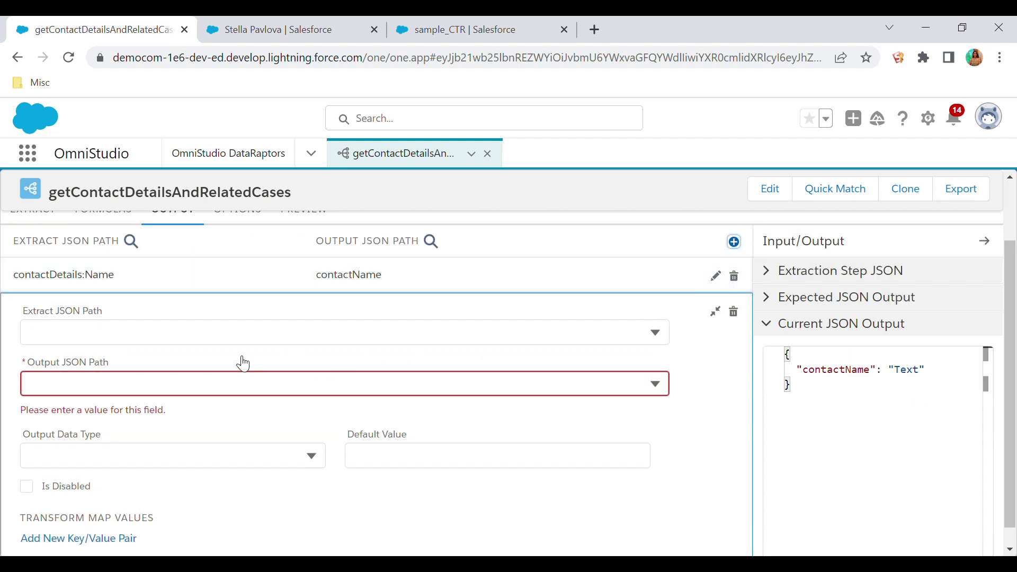
click(229, 342)
text(b)
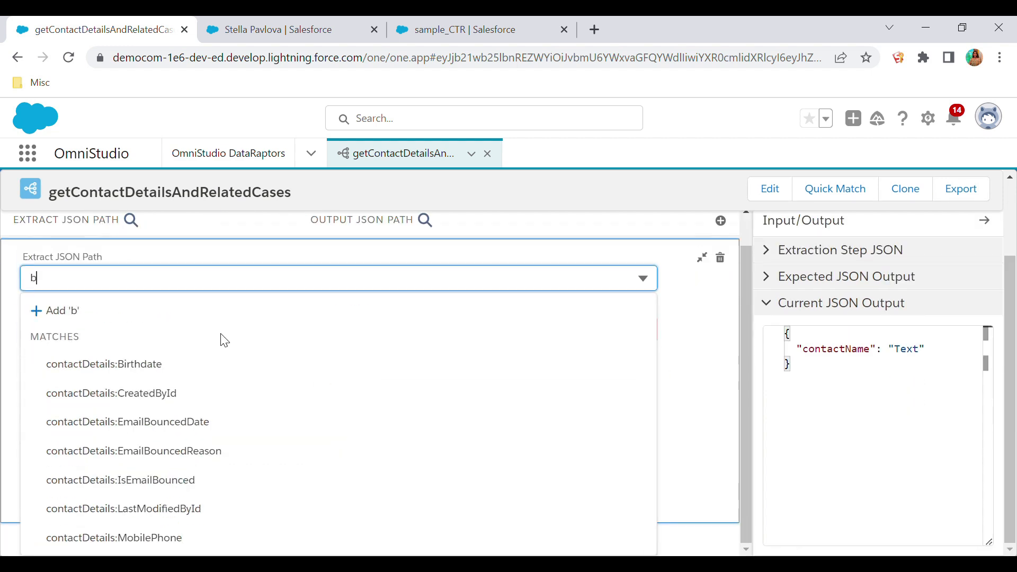
text(irthdat)
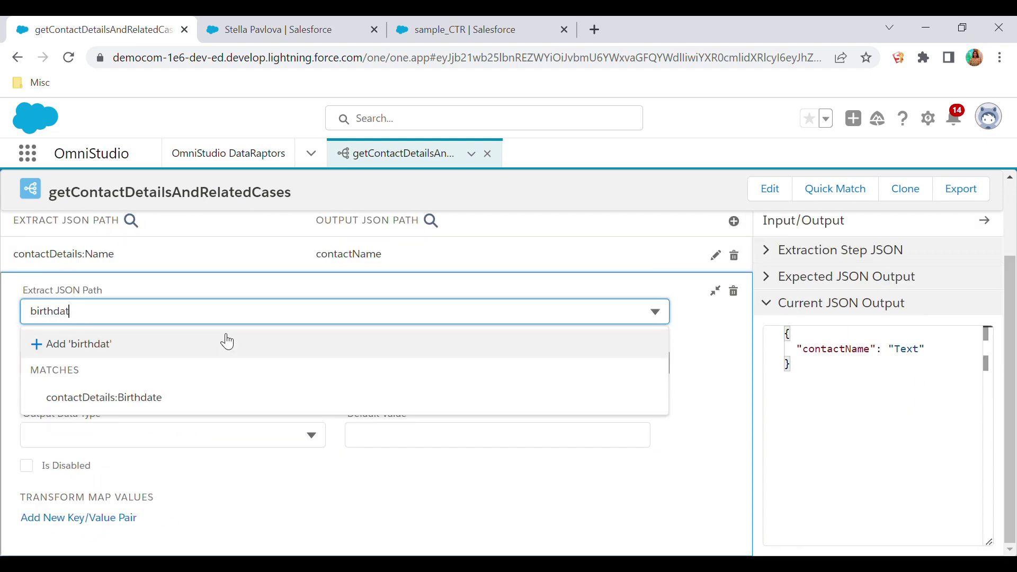
click(229, 403)
click(76, 335)
text(contact)
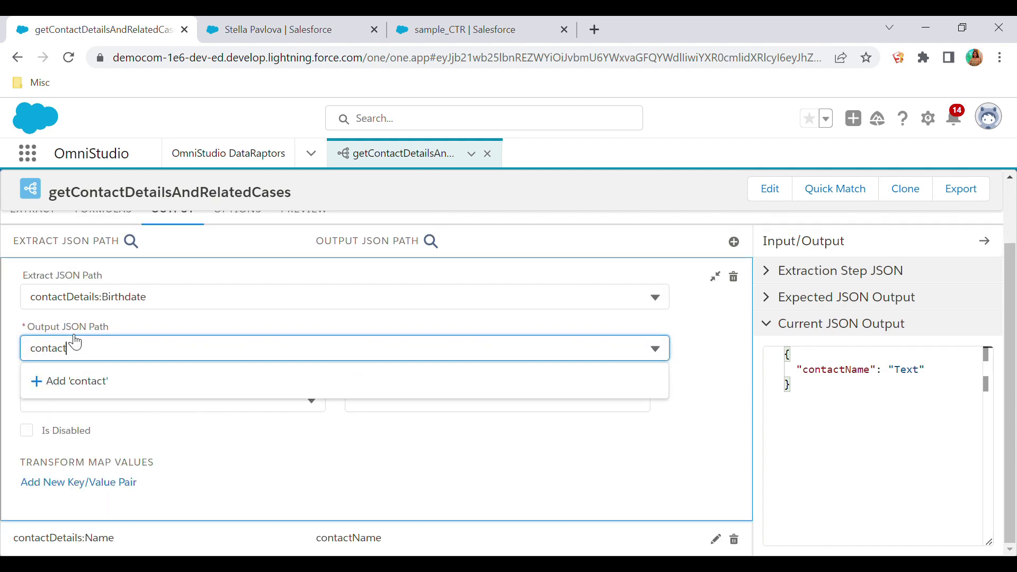
text(Birthdate)
click(108, 381)
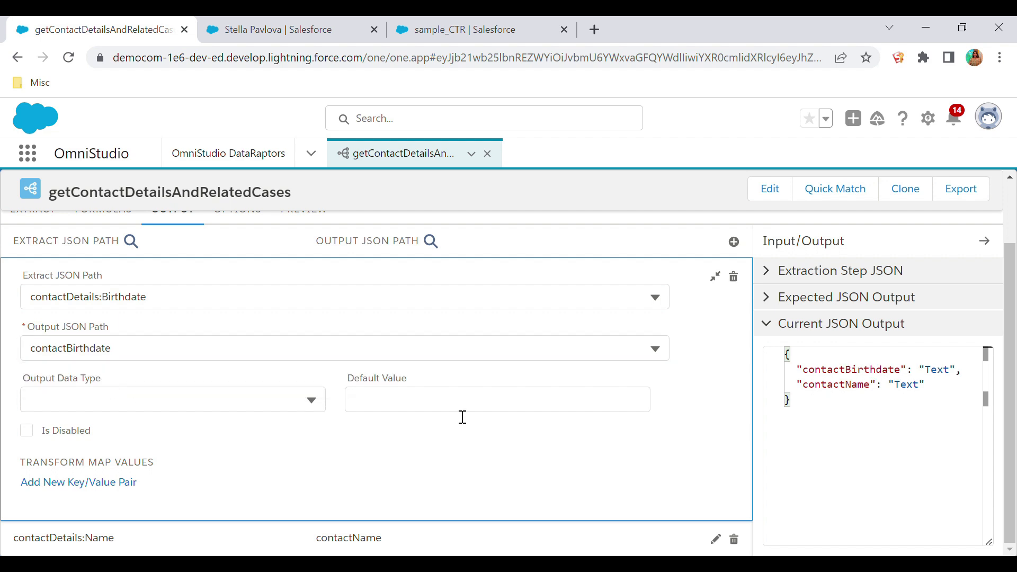
- Set the output data type of the contactBirthdate mapping to Date(MM/dd/yyyy)
double_click(930, 369)
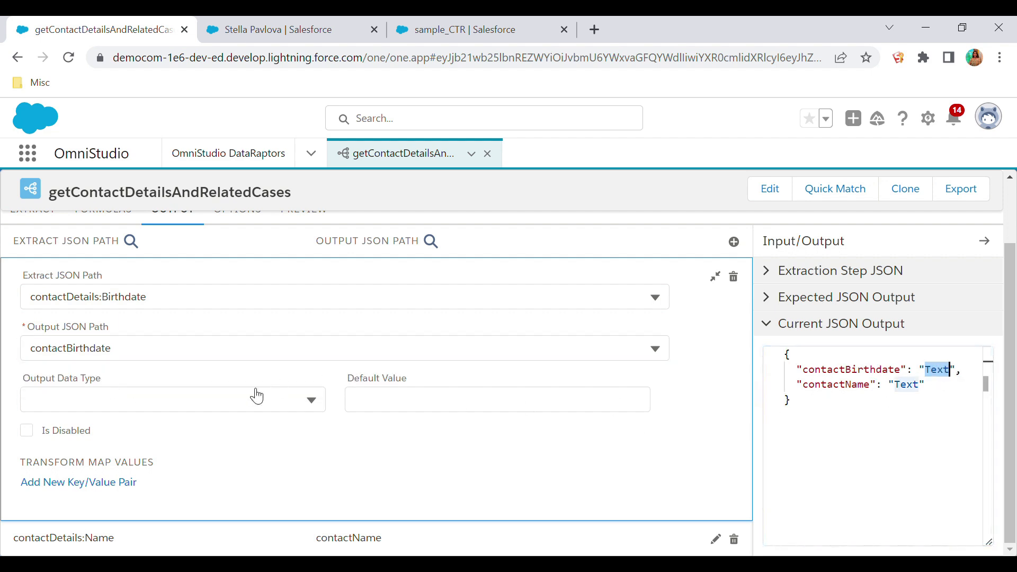
click(279, 392)
text(date)
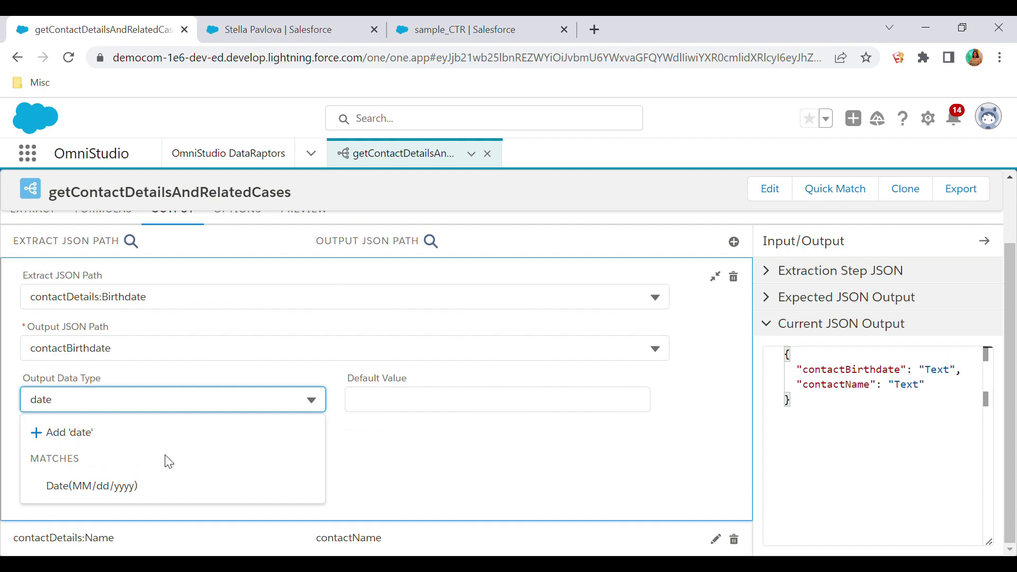
click(178, 488)
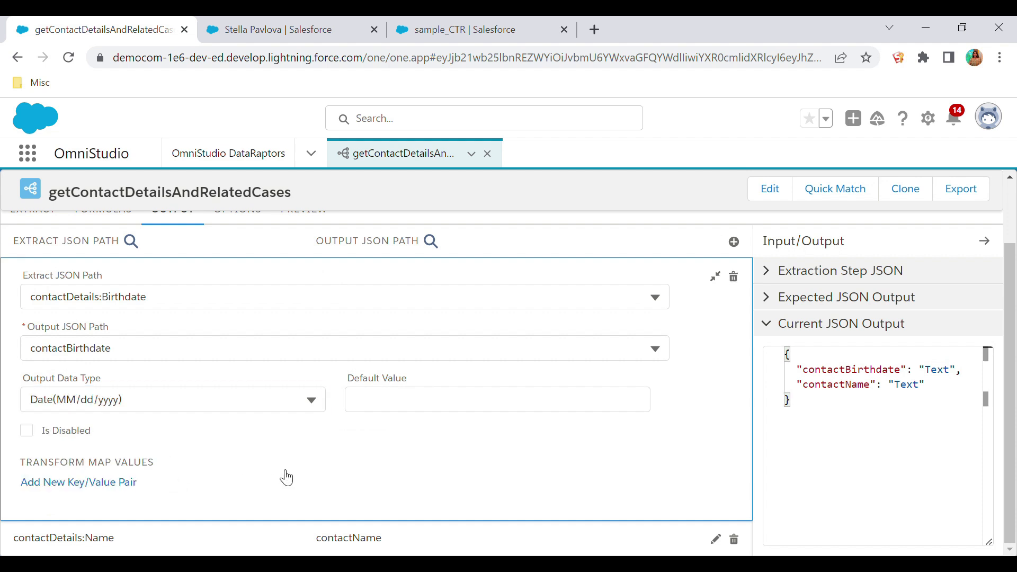
- Execute the DataRaptor in preview and examine the contactBirthdate and contactName values in the response
scroll(287, 478, up, 2)
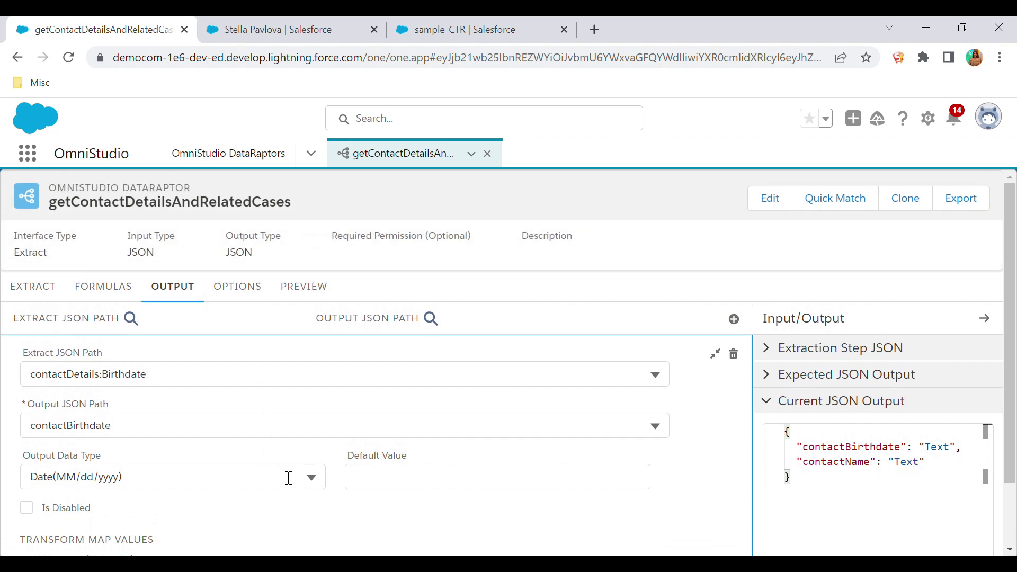
click(292, 297)
click(215, 535)
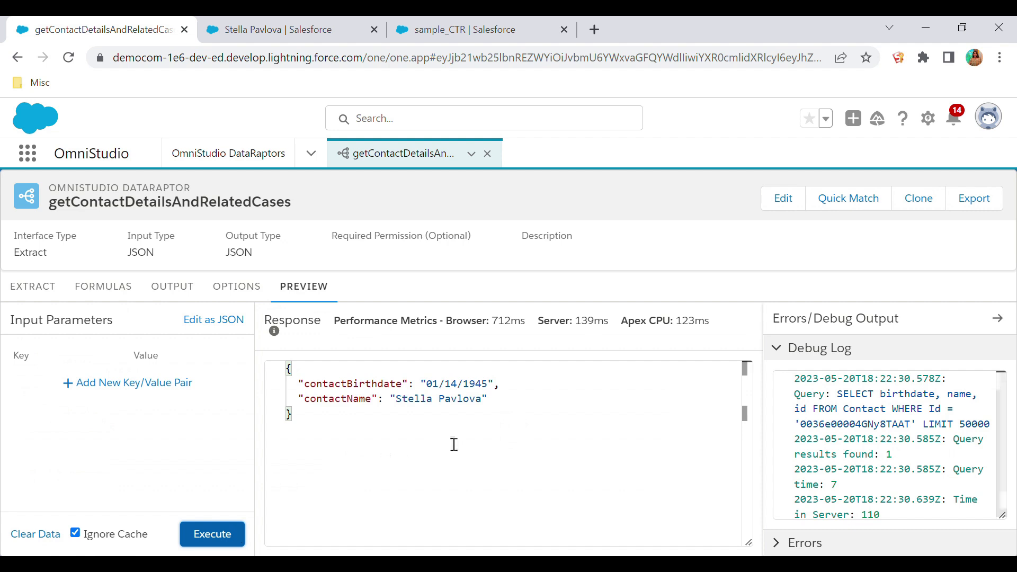
drag(305, 383, 511, 394)
triple_click(360, 404)
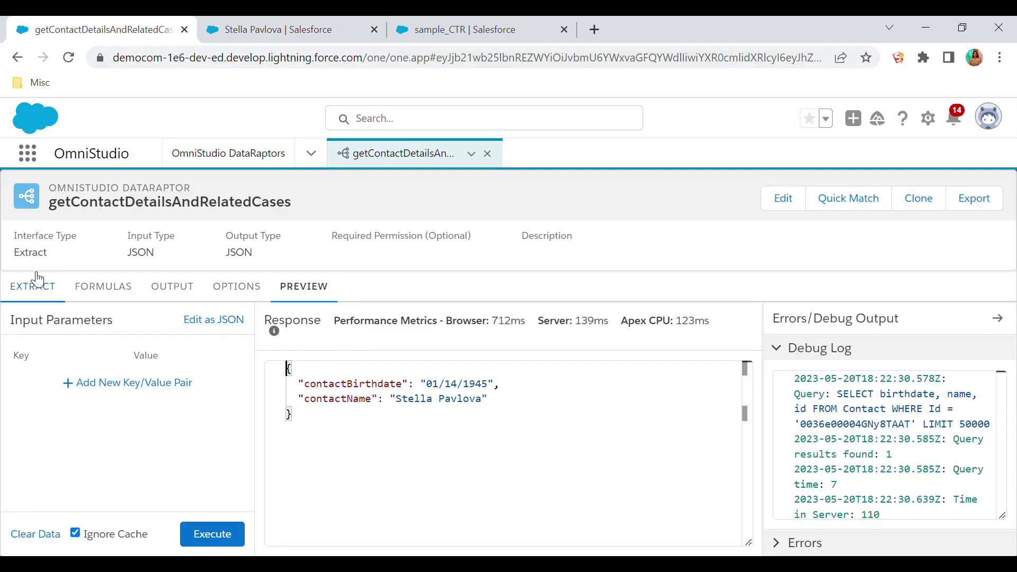
- Add a second extract step on the Case object with the extract output path openCases
click(37, 281)
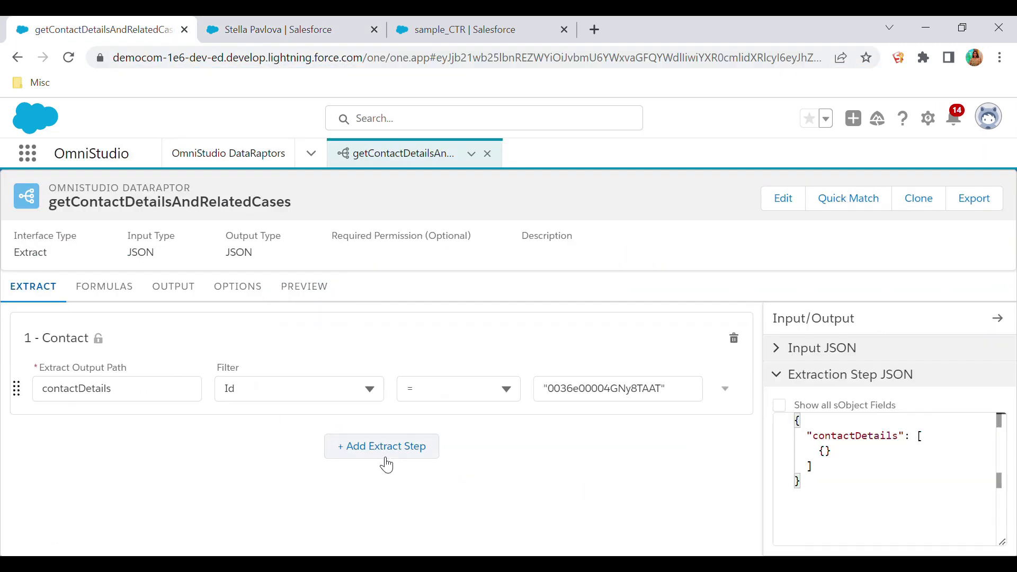
click(363, 450)
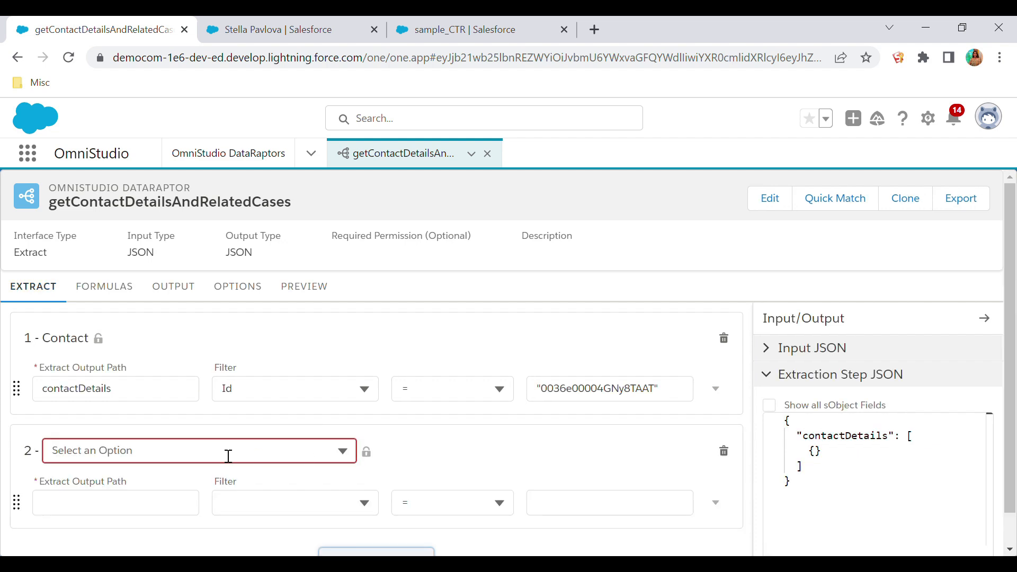
click(196, 456)
text(Case)
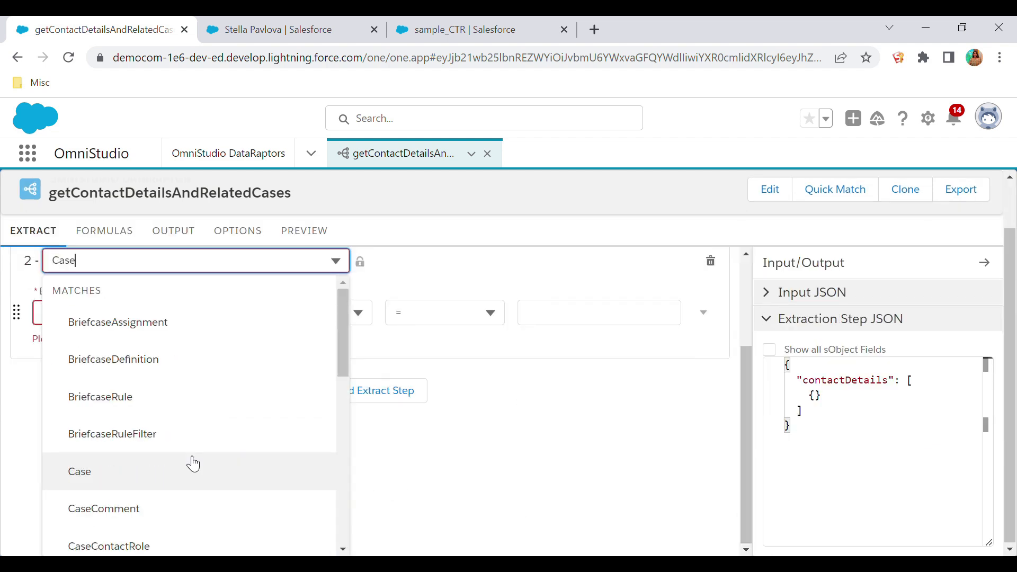
click(102, 469)
click(139, 463)
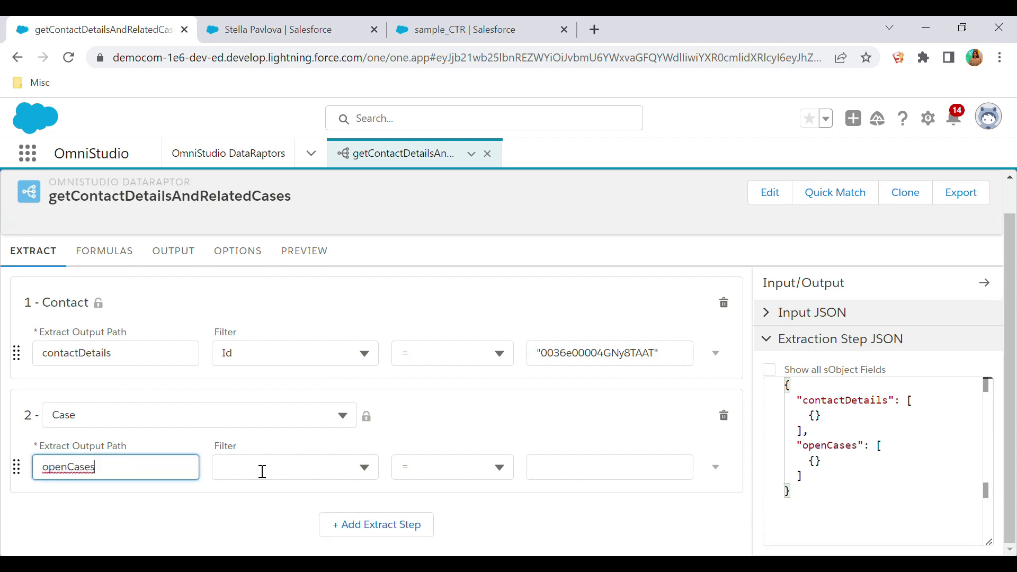
- Filter the Case extract step by ContactId = contactDetails:Id and execute the DataRaptor in preview
click(261, 465)
text(contact)
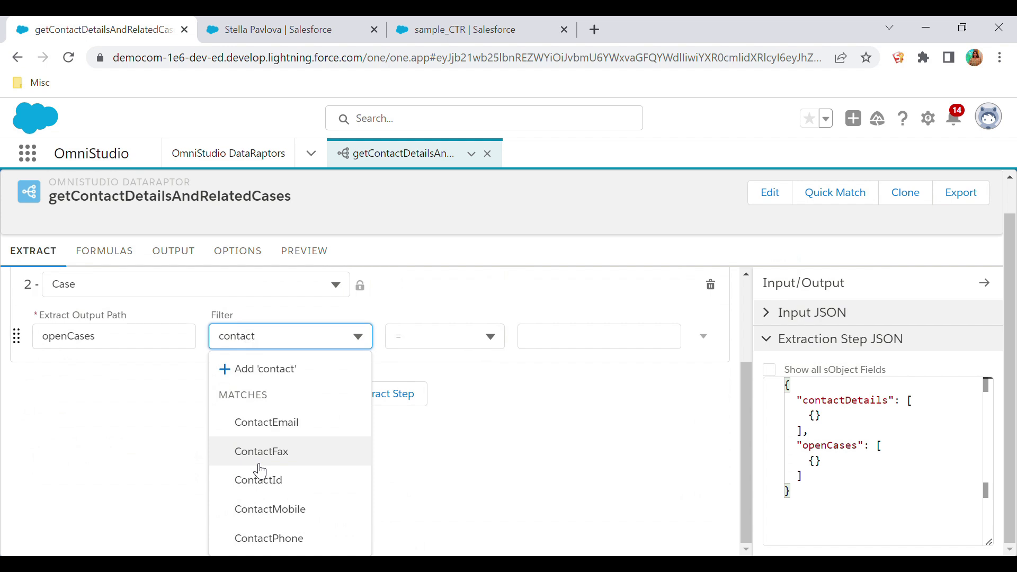
click(268, 480)
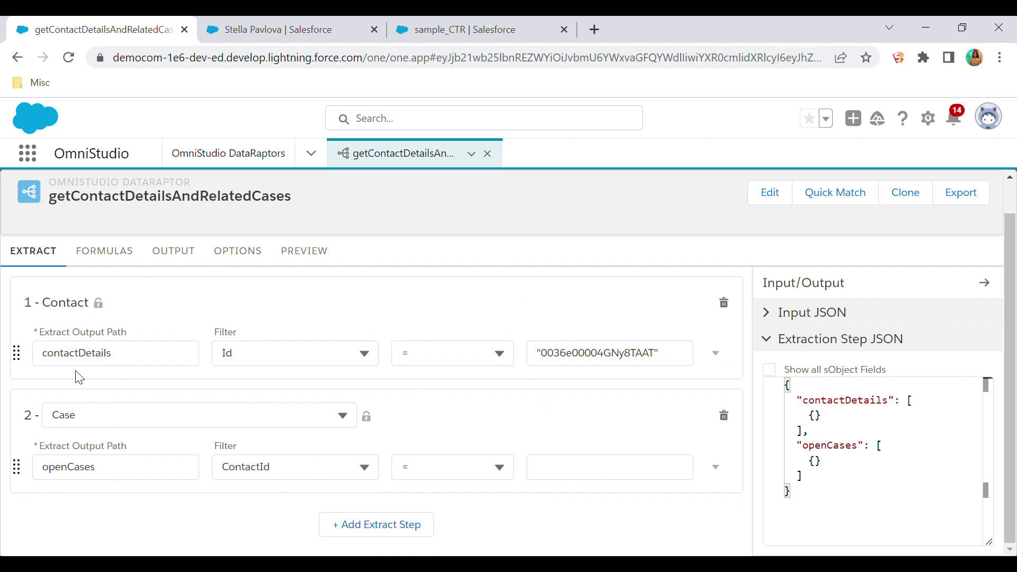
double_click(81, 353)
key(ctrl+c)
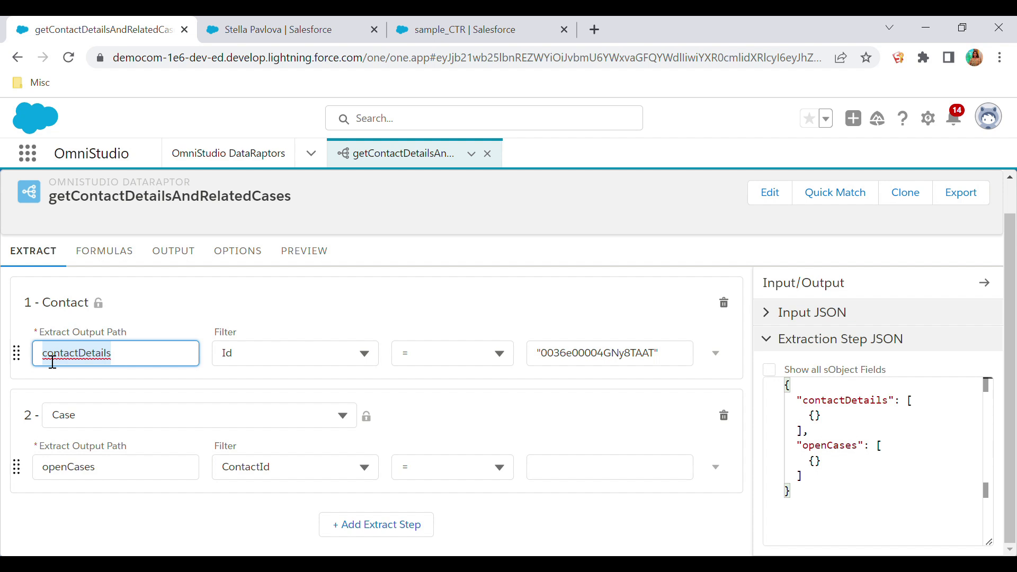
click(558, 477)
key(ctrl+v)
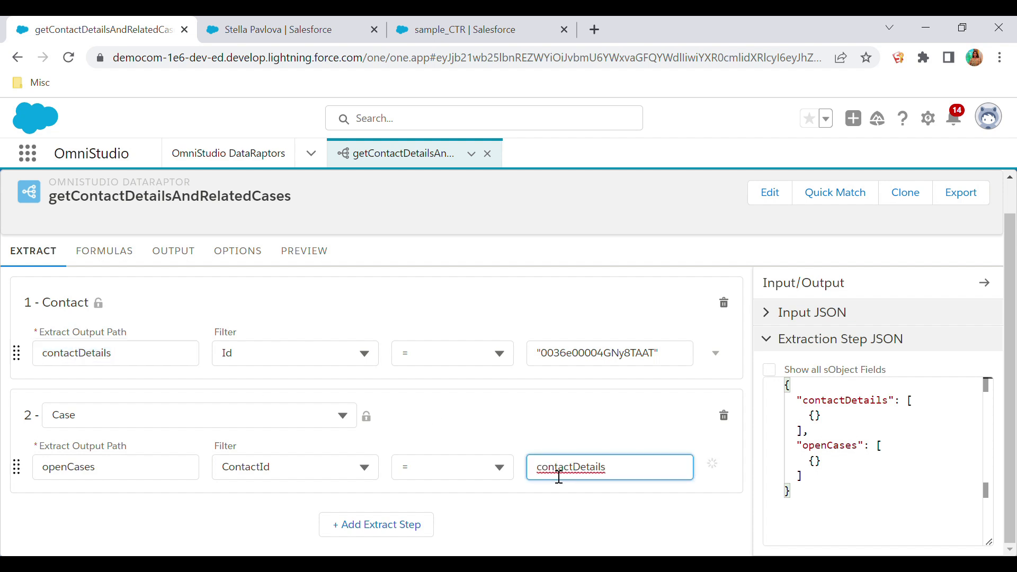
text(:Id)
click(306, 254)
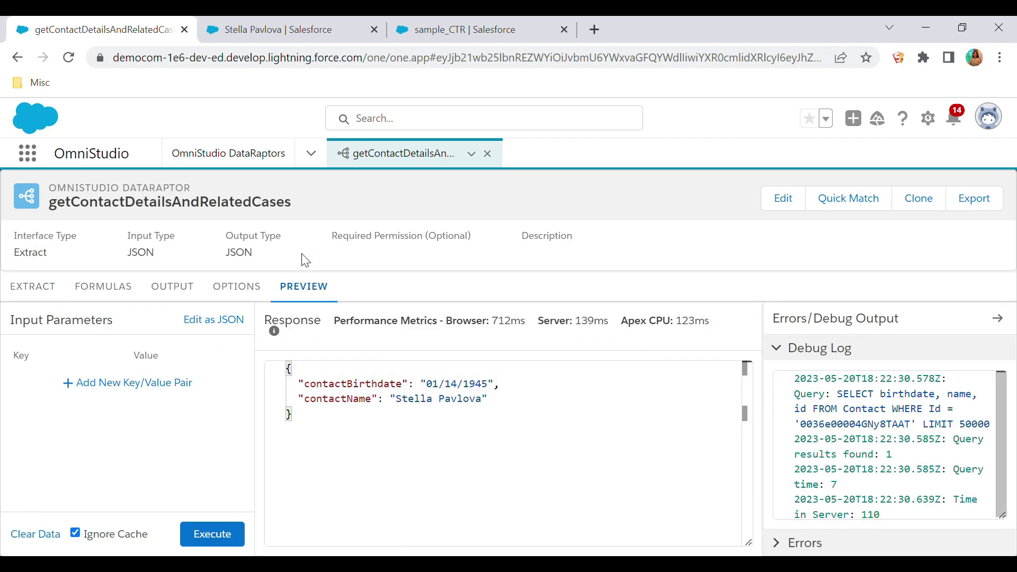
click(207, 535)
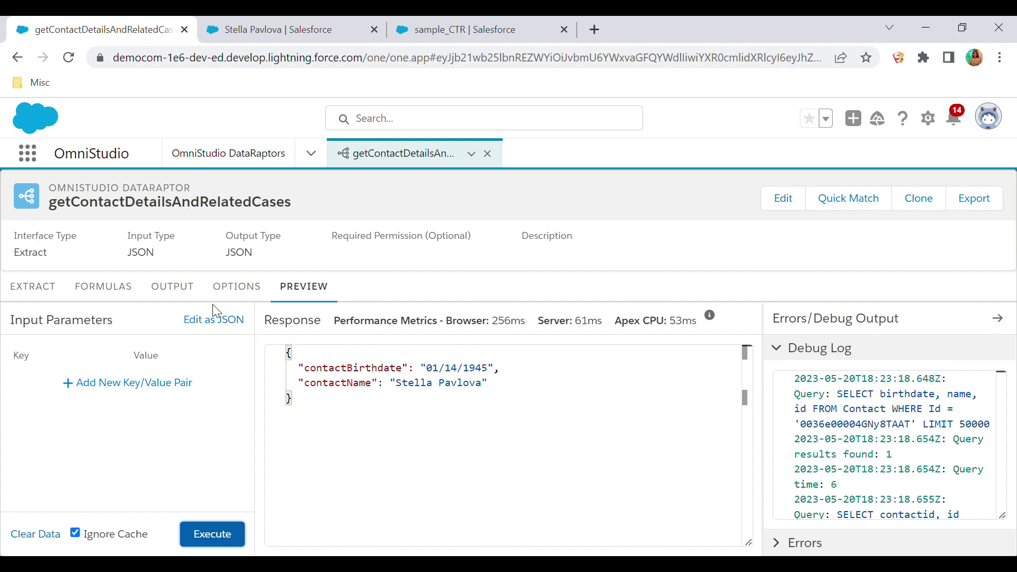
- Add a third output mapping from openCases:CaseNumber to the output JSON path caseNumber
click(175, 288)
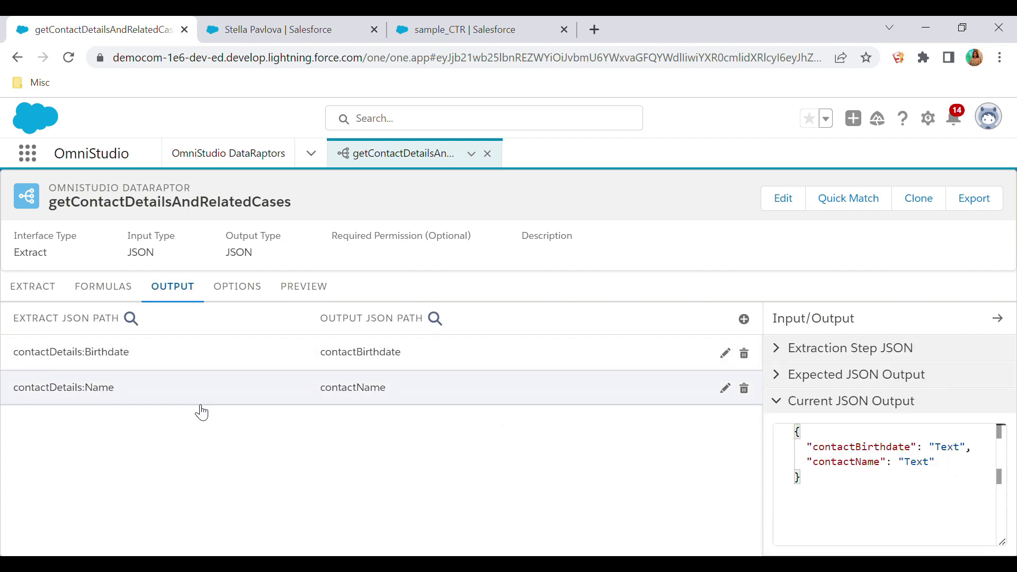
click(744, 319)
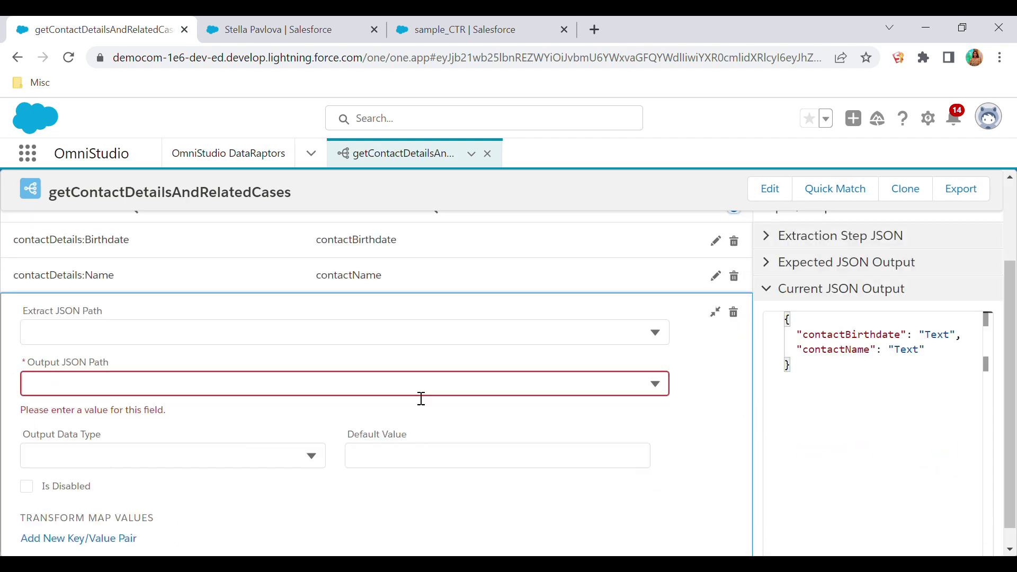
click(108, 337)
text(case)
key(BackSpace)
key(BackSpace)
key(BackSpace)
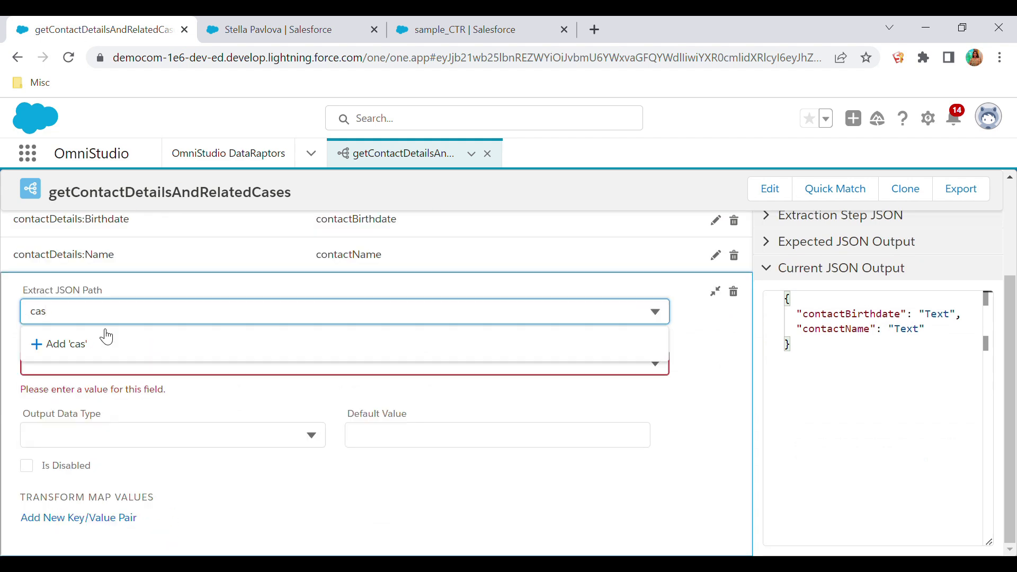
key(BackSpace)
text(openCases:Case)
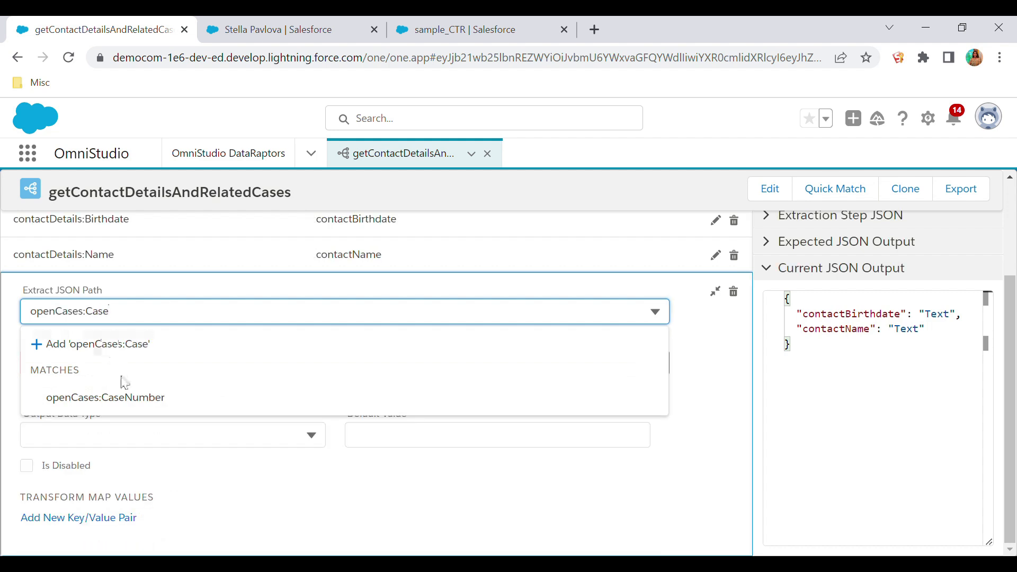
click(130, 395)
click(127, 366)
text(cas)
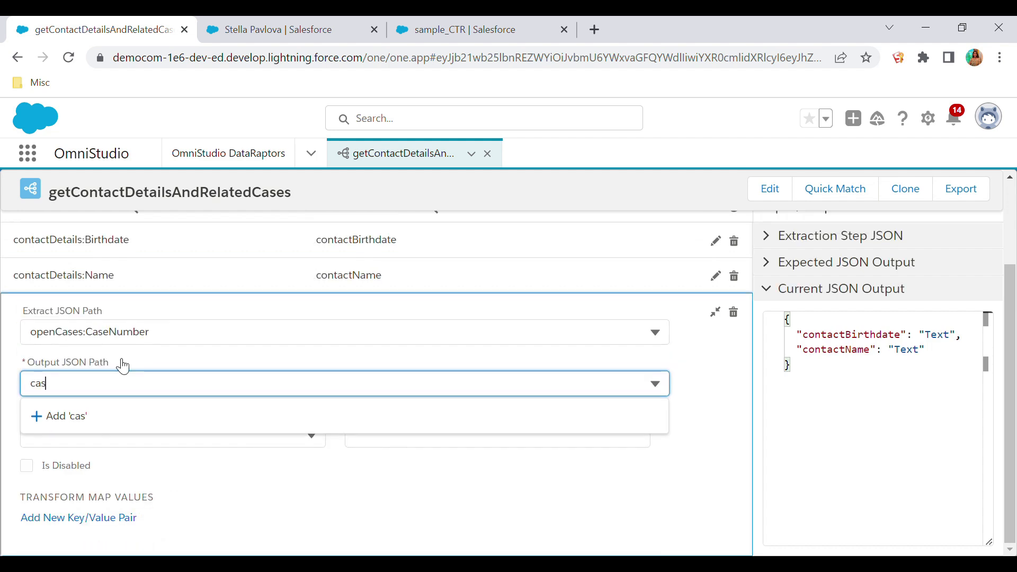
text(eNumber)
scroll(123, 367, up, 2)
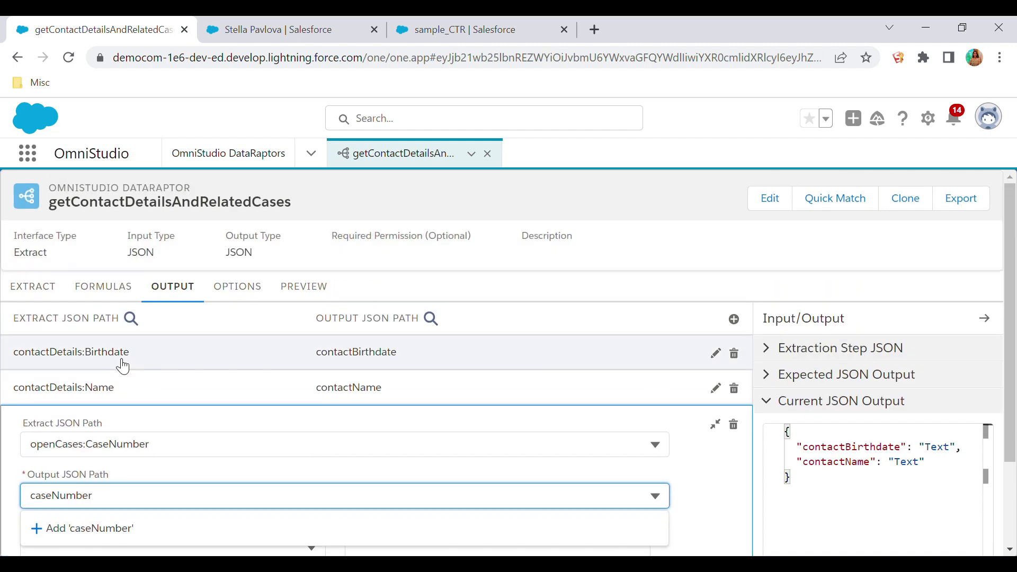
- Execute the DataRaptor in preview and examine how the contact fields and case numbers are structured in the response
click(305, 302)
click(210, 536)
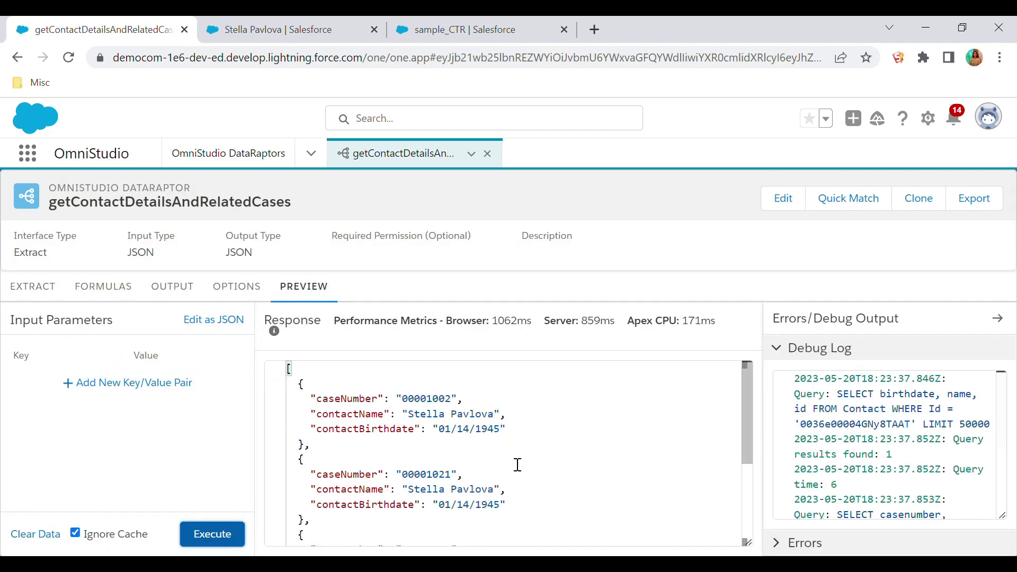
scroll(608, 438, down, 2)
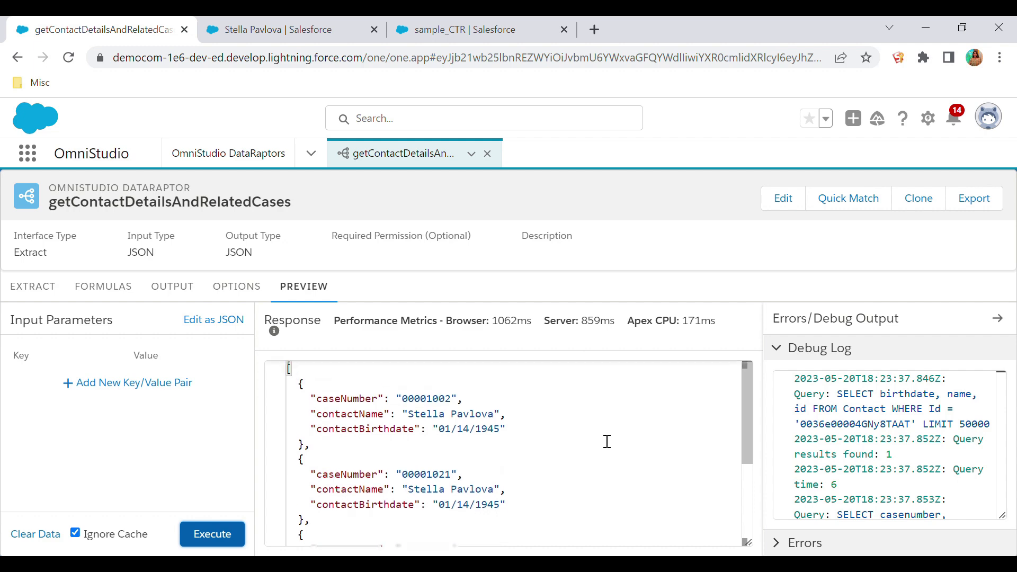
scroll(483, 472, up, 2)
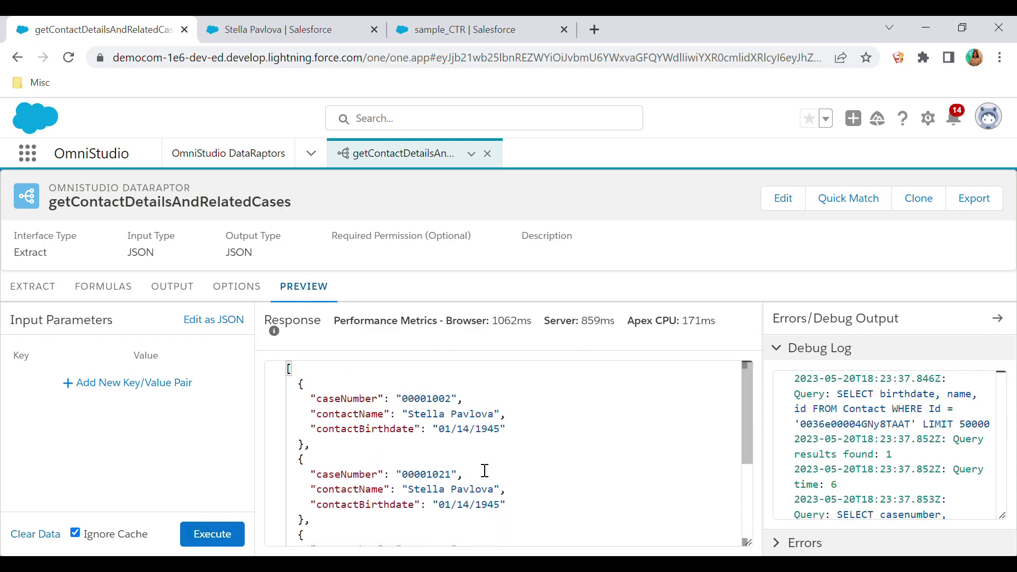
click(310, 386)
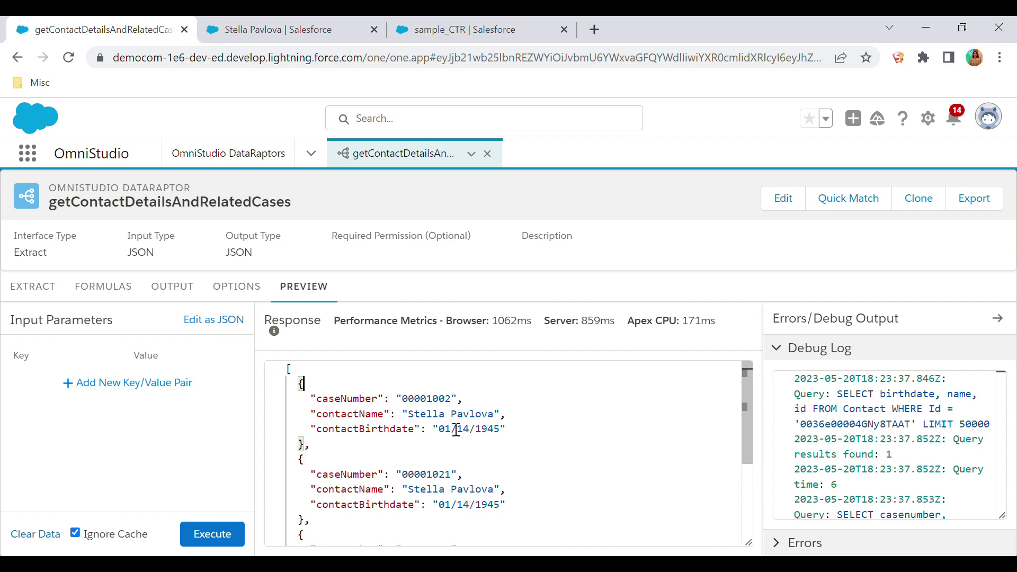
scroll(392, 491, down, 4)
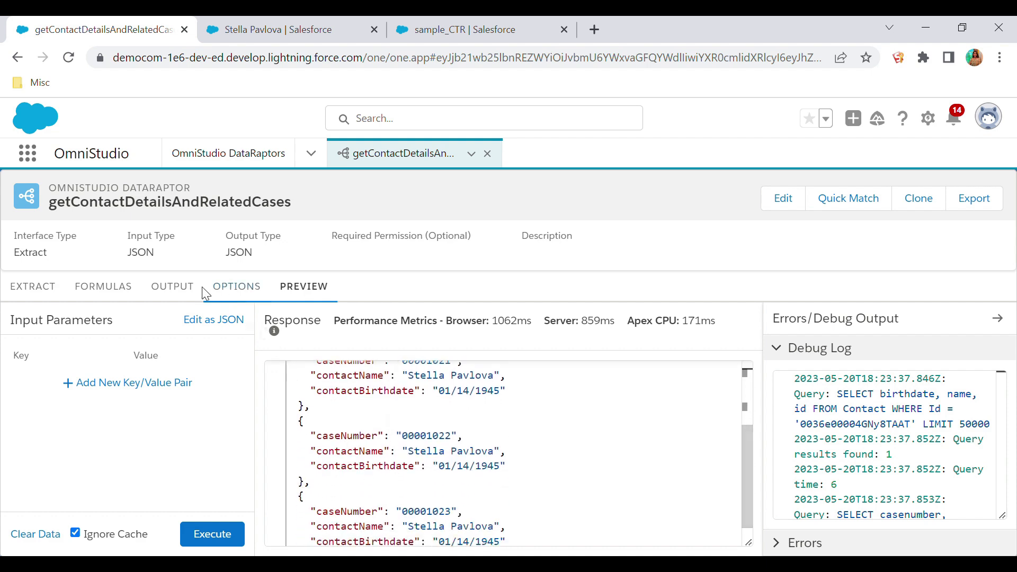
- Examine the current JSON output structure for the three output mappings
click(174, 287)
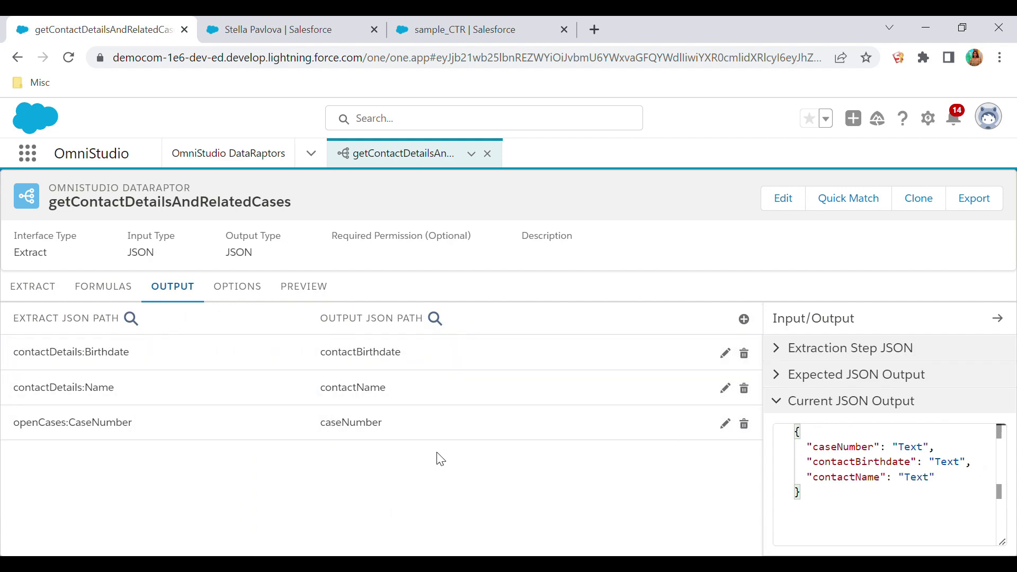
click(822, 493)
key(ctrl+a)
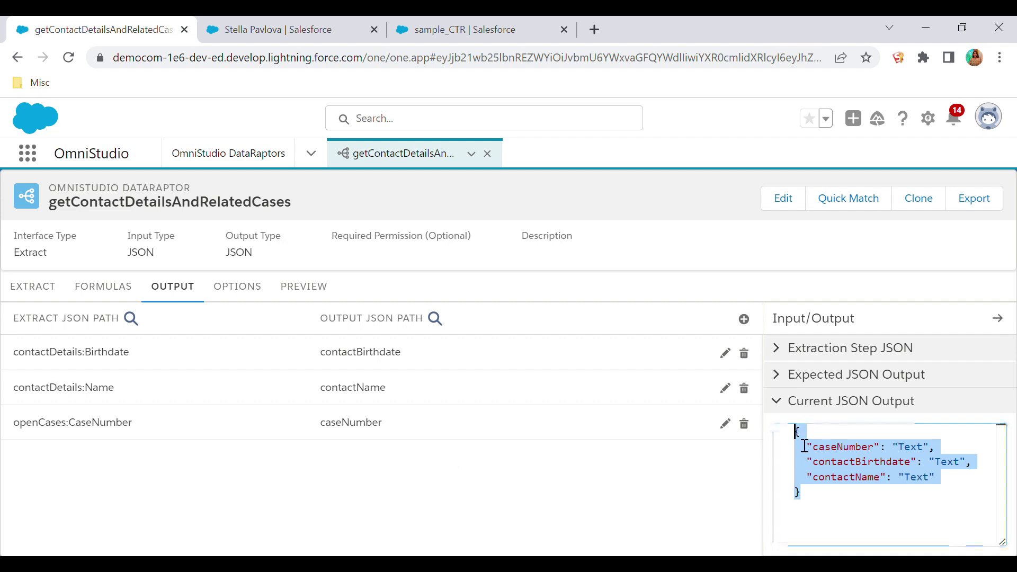
click(853, 503)
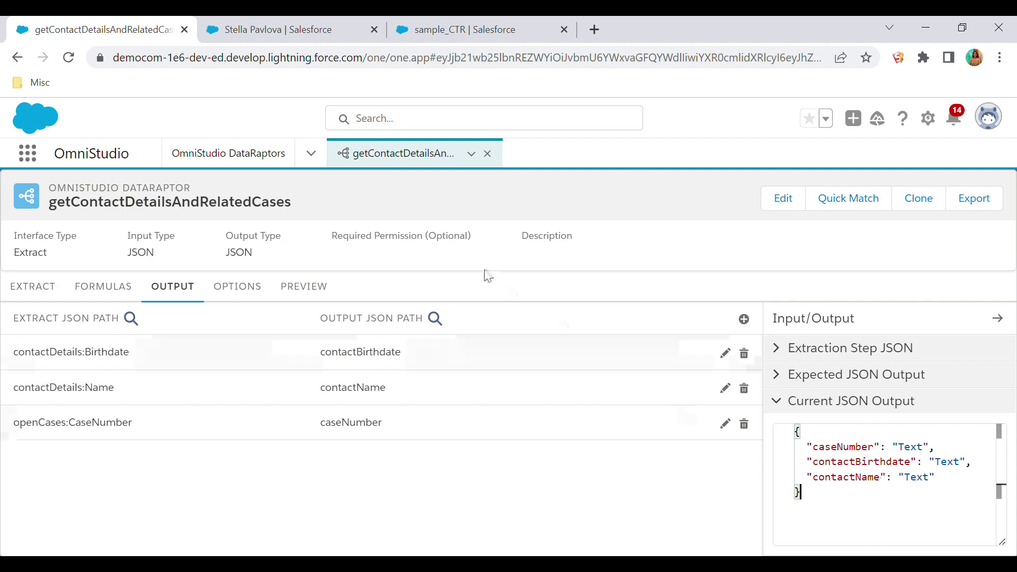
- Nest the Case extract step under the contact by changing its extract output path to contactDetails:openCases
click(46, 291)
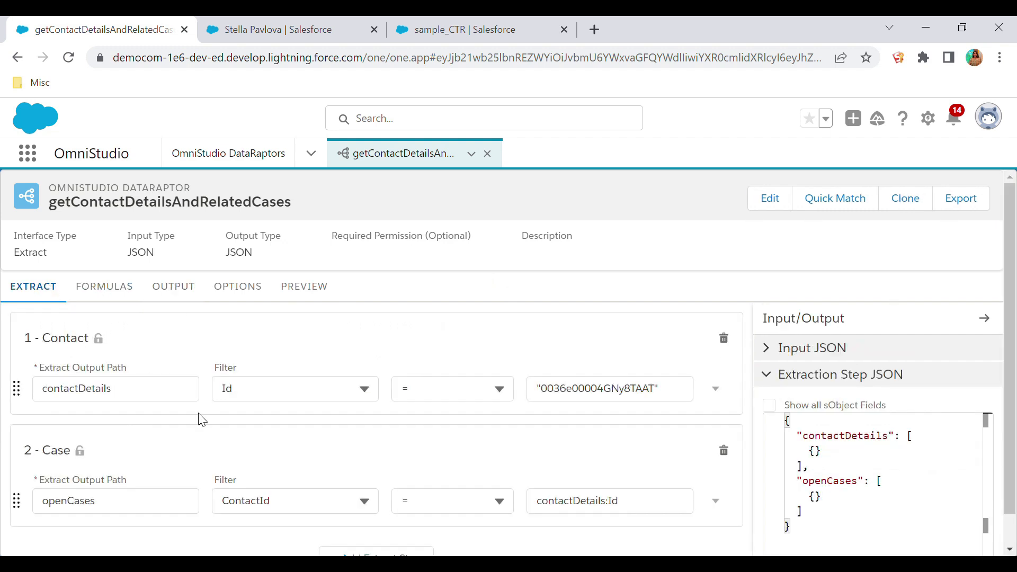
scroll(202, 420, down, 1)
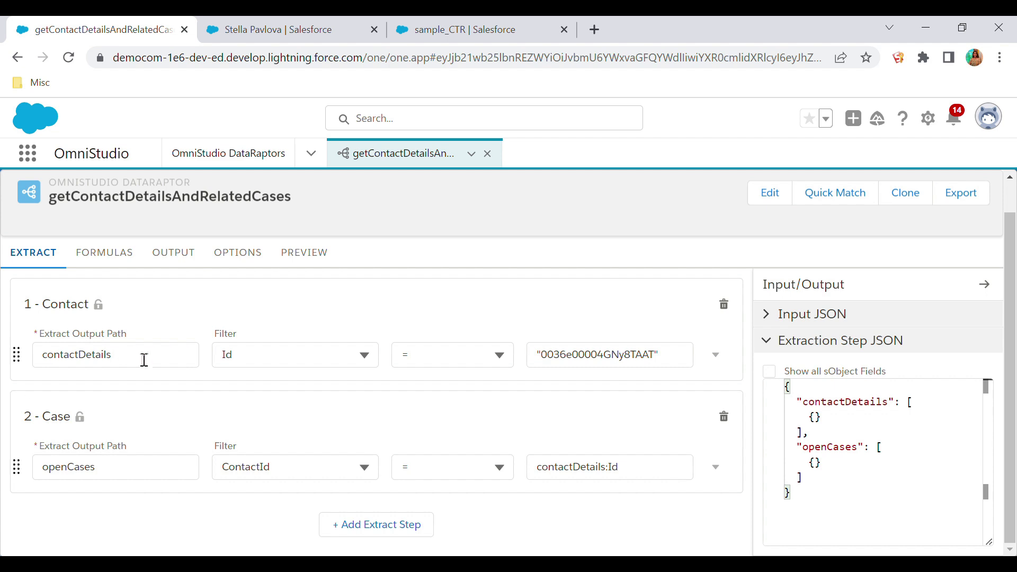
double_click(89, 358)
key(ctrl+c)
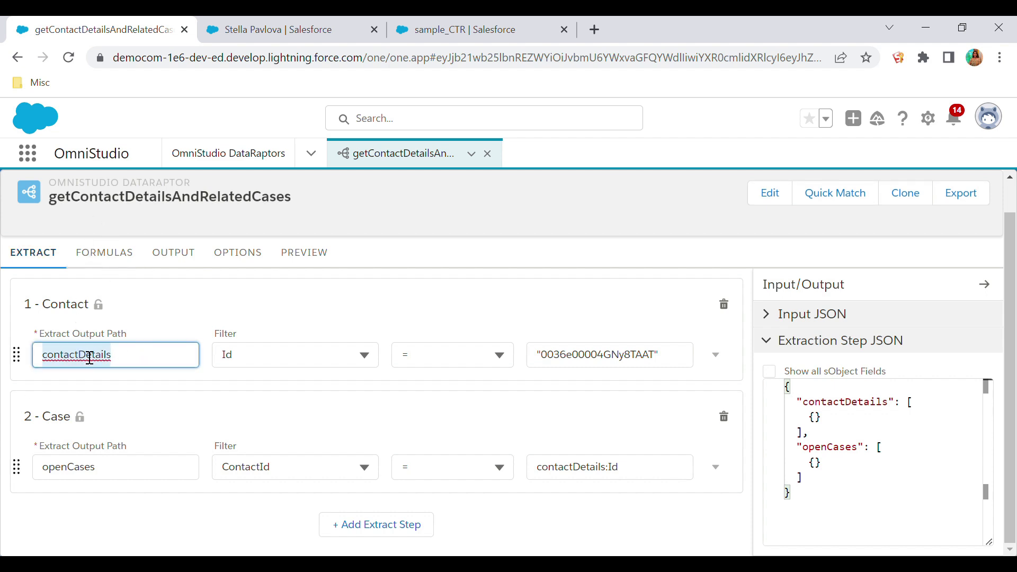
click(49, 477)
key(ctrl+v)
text(:)
click(98, 512)
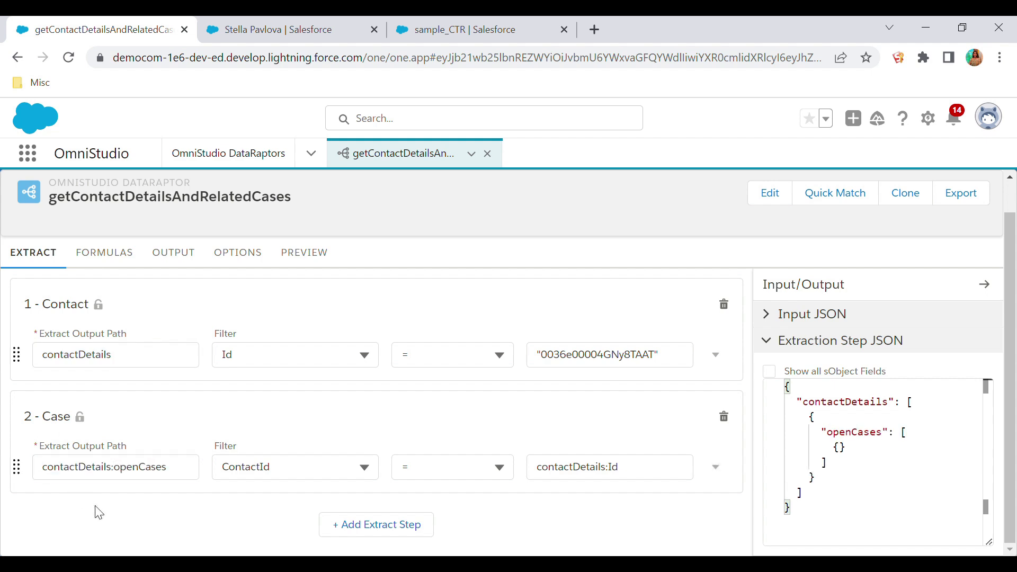
drag(51, 479, 183, 485)
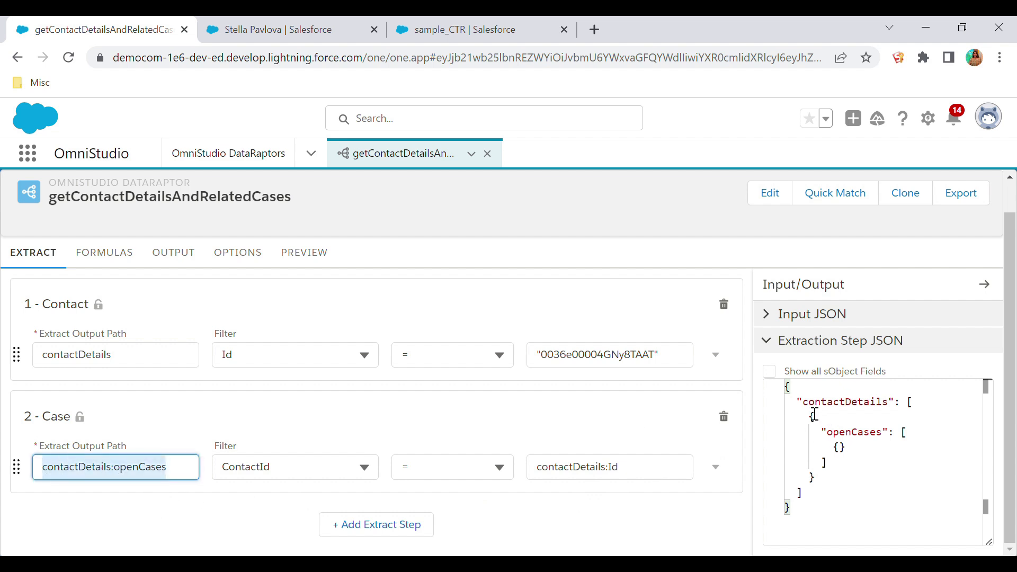
- Change the extract JSON path of the caseNumber output mapping to contactDetails:openCases:CaseNumber
drag(796, 401, 823, 495)
click(188, 295)
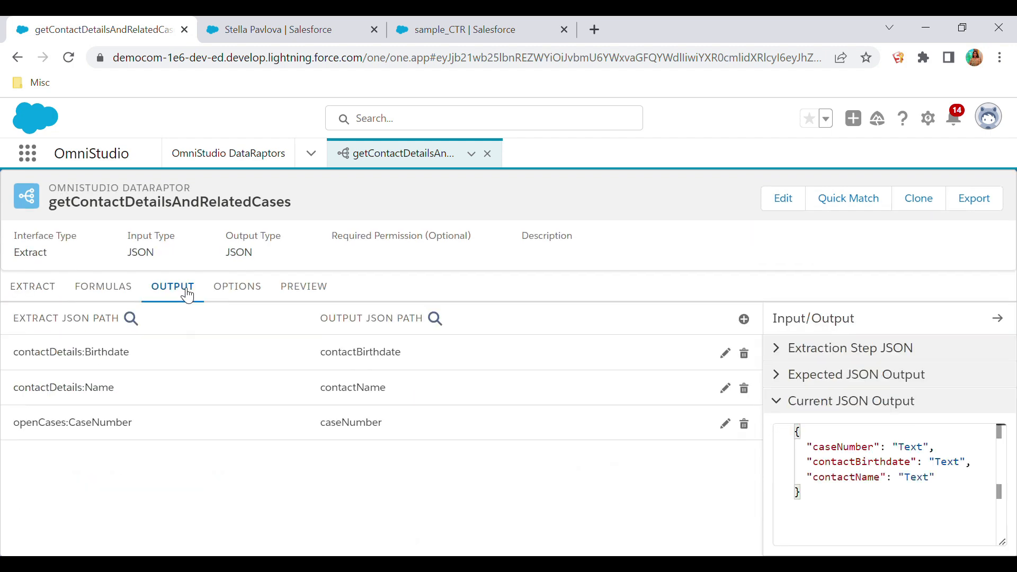
click(214, 429)
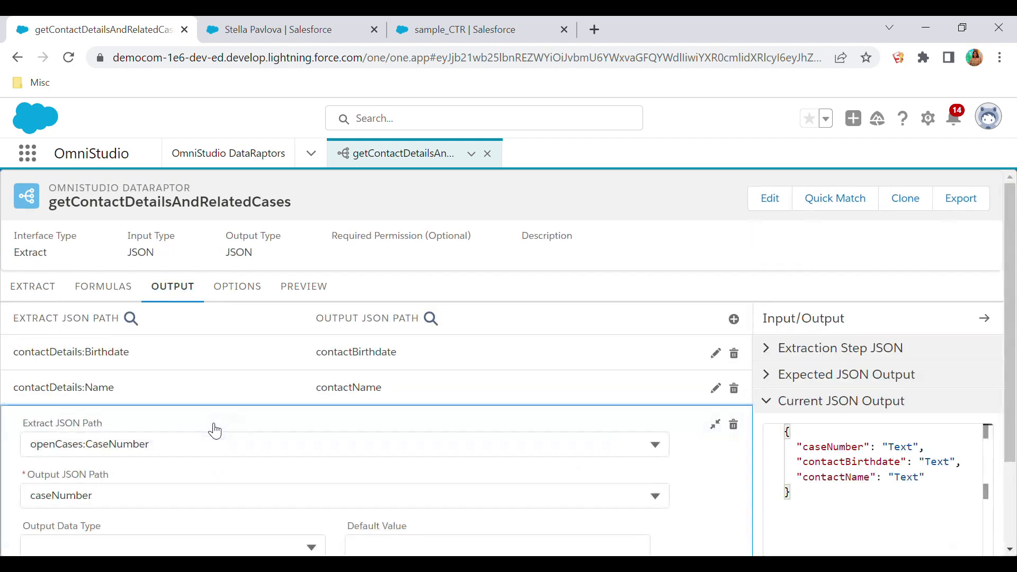
click(94, 450)
key(ctrl+a)
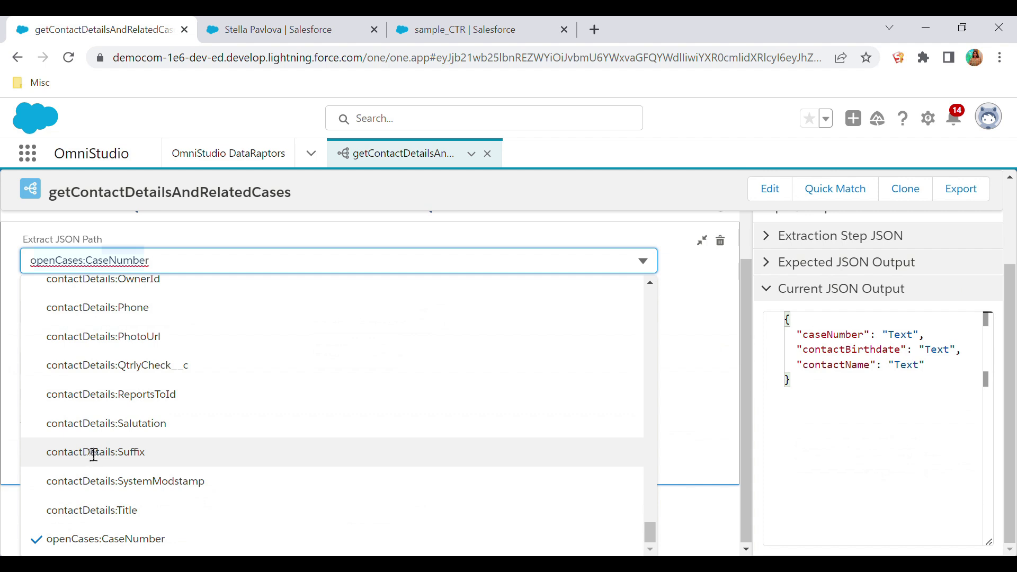
text(contact)
key(ctrl+a)
text(casenum)
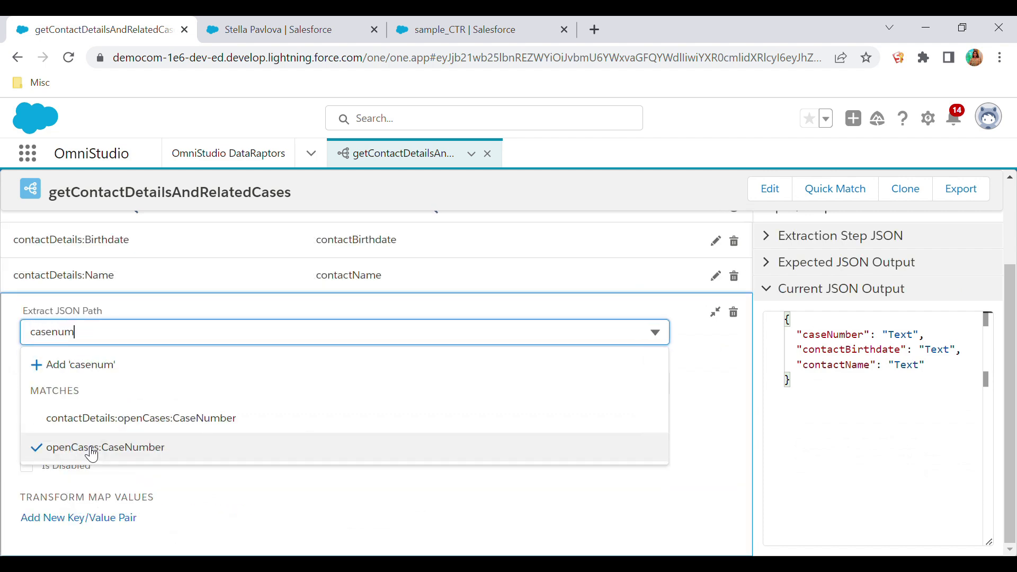
click(256, 430)
- Set the case number mapping's output JSON path to contactDetails:openCases:CaseNumber and check the current JSON output structure
click(68, 382)
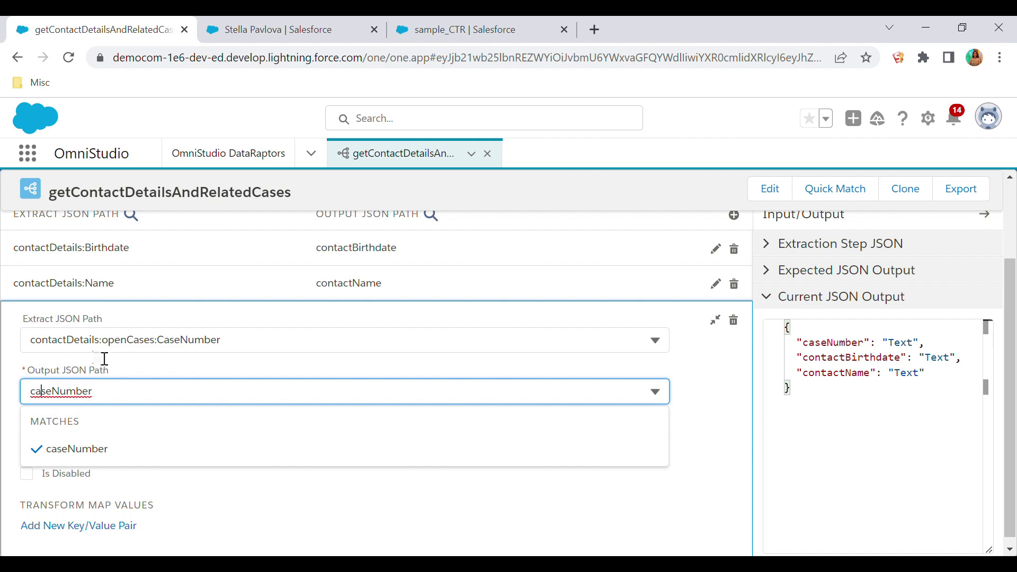
drag(222, 346, 41, 268)
key(ctrl+c)
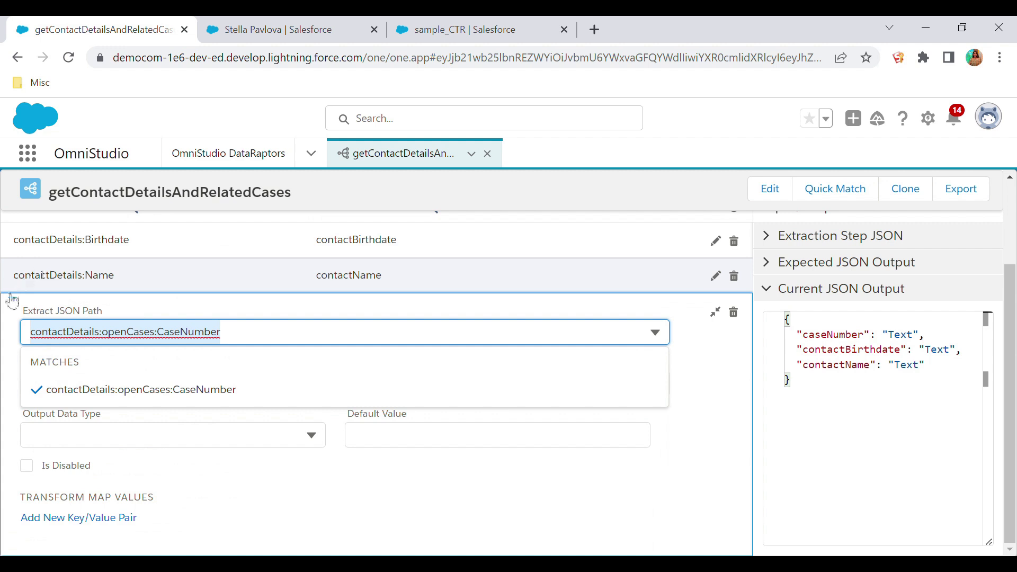
click(11, 297)
click(104, 382)
key(ctrl+a)
key(ctrl+v)
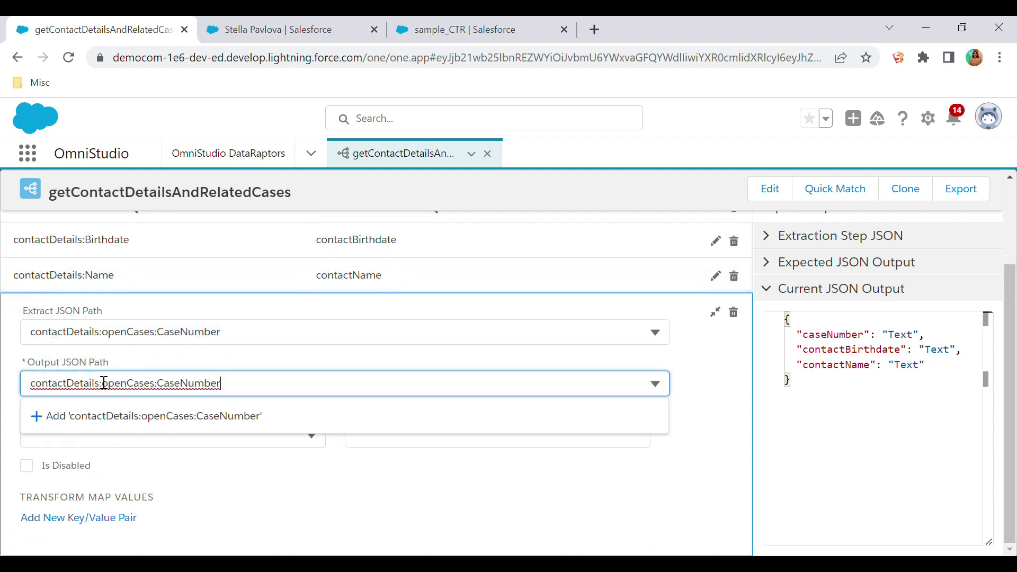
click(737, 480)
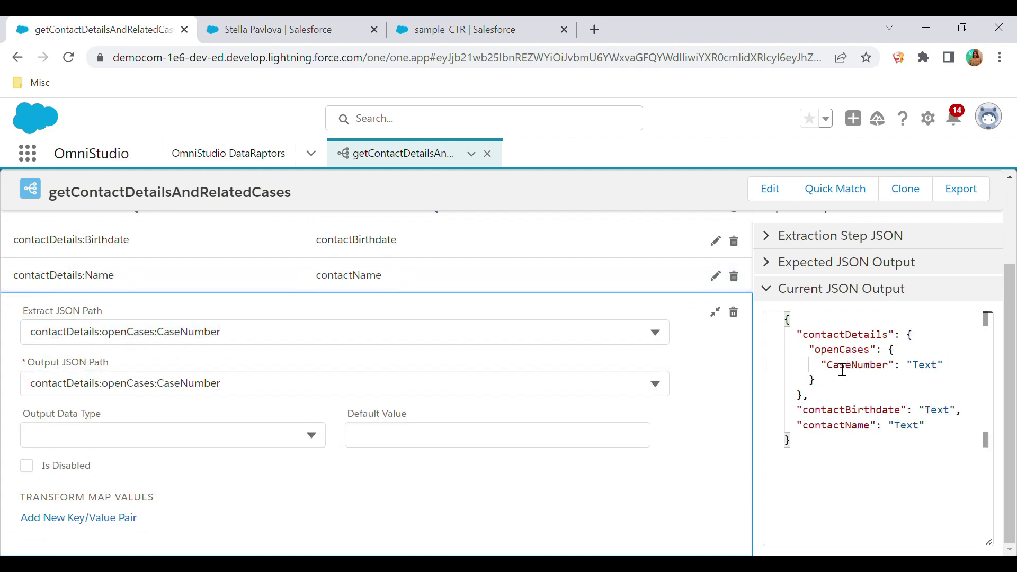
drag(797, 334, 932, 431)
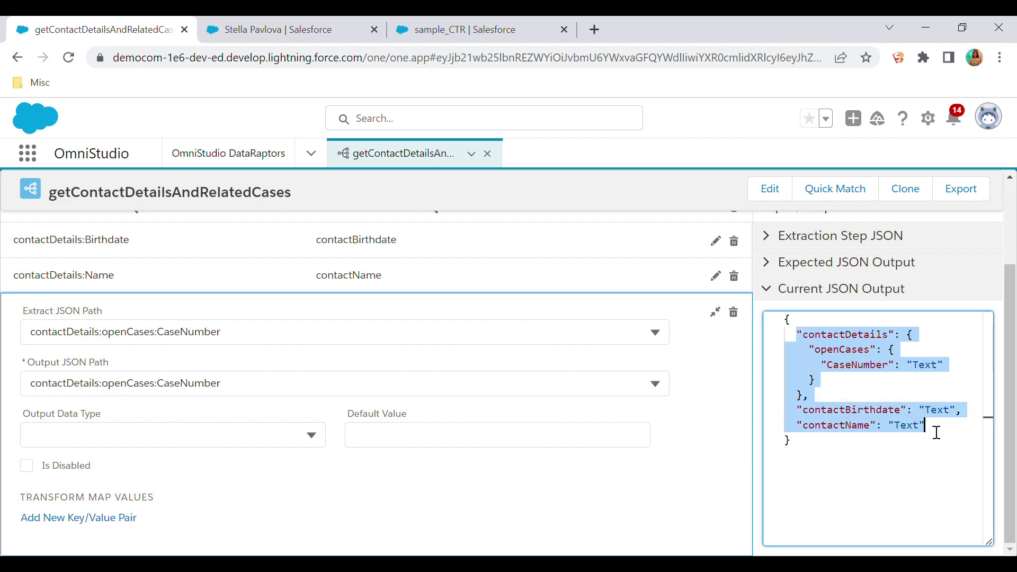
- Execute the DataRaptor in preview and examine how the case numbers are nested relative to the contact's birthdate and name
scroll(461, 342, up, 3)
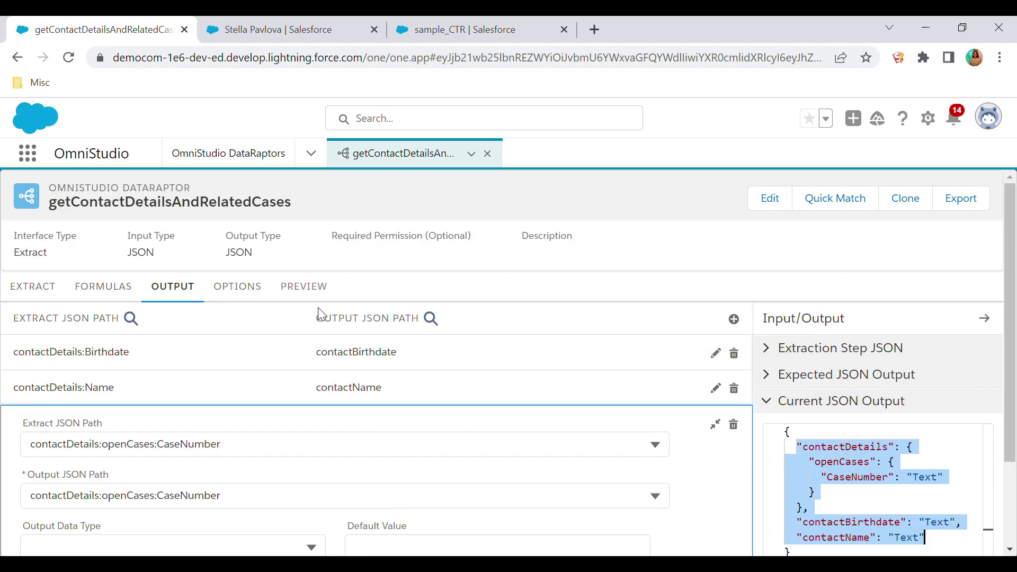
click(302, 286)
click(228, 534)
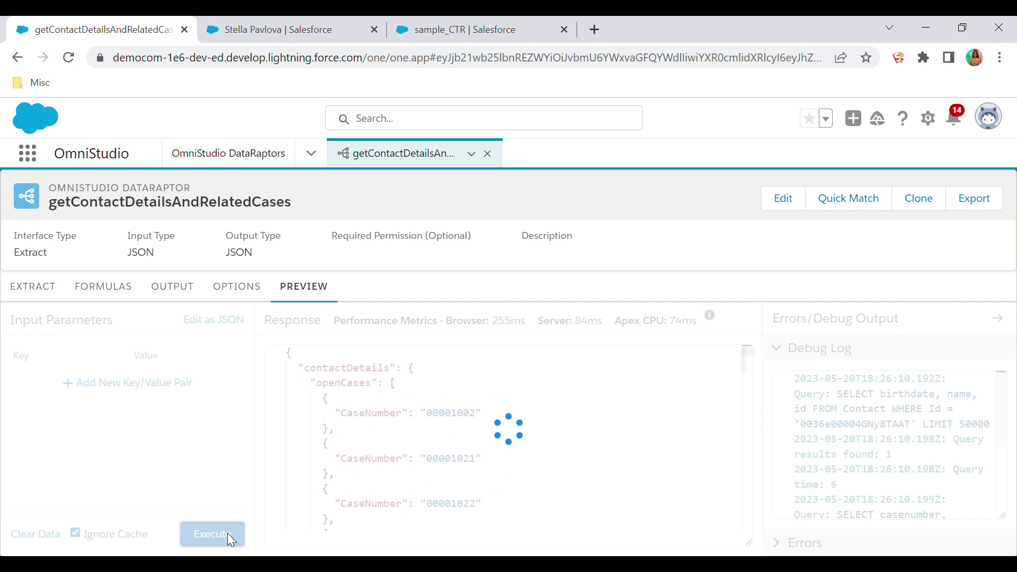
scroll(509, 442, down, 3)
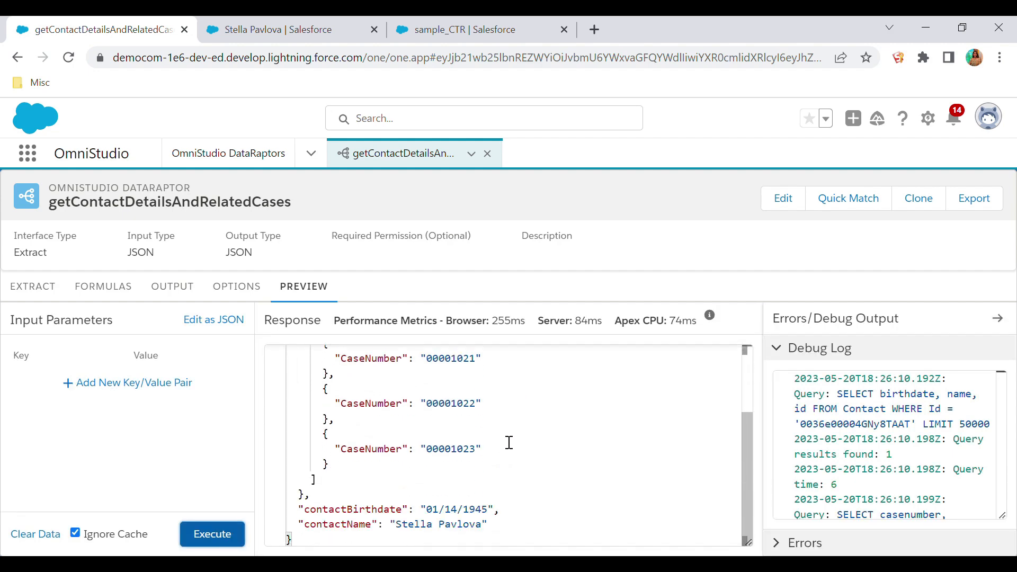
scroll(509, 442, up, 3)
scroll(509, 442, down, 3)
drag(300, 510, 488, 510)
click(335, 494)
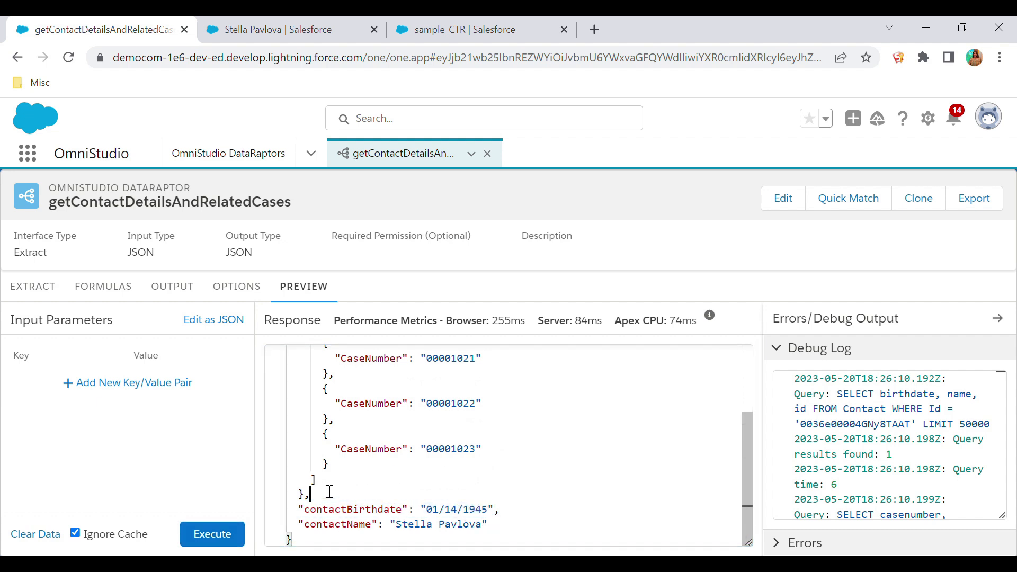
scroll(440, 461, up, 5)
scroll(440, 461, down, 1)
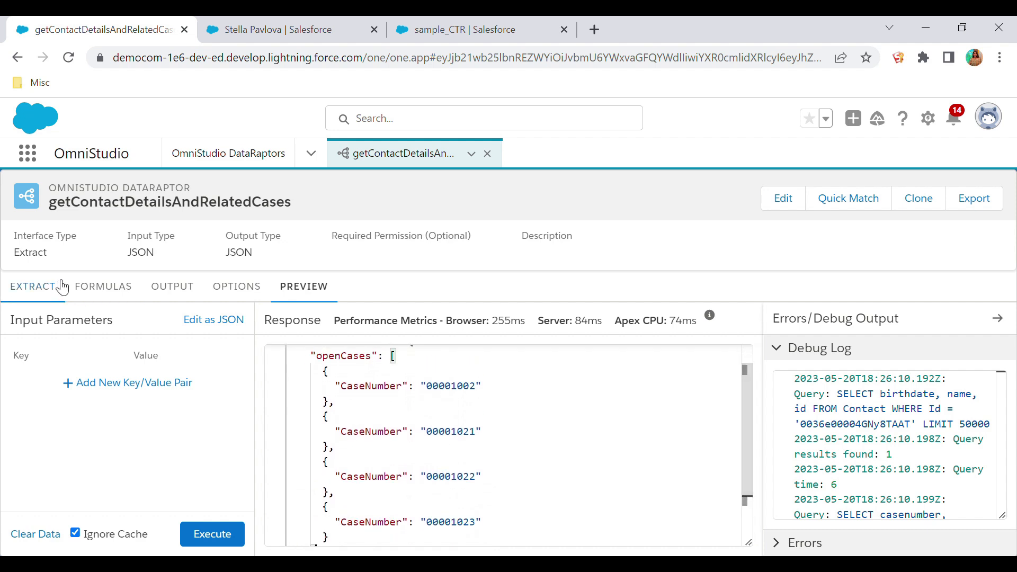
- Add a fourth output mapping that uses contactDetails:openCases:Status as both the extract JSON path and the output JSON path
click(173, 286)
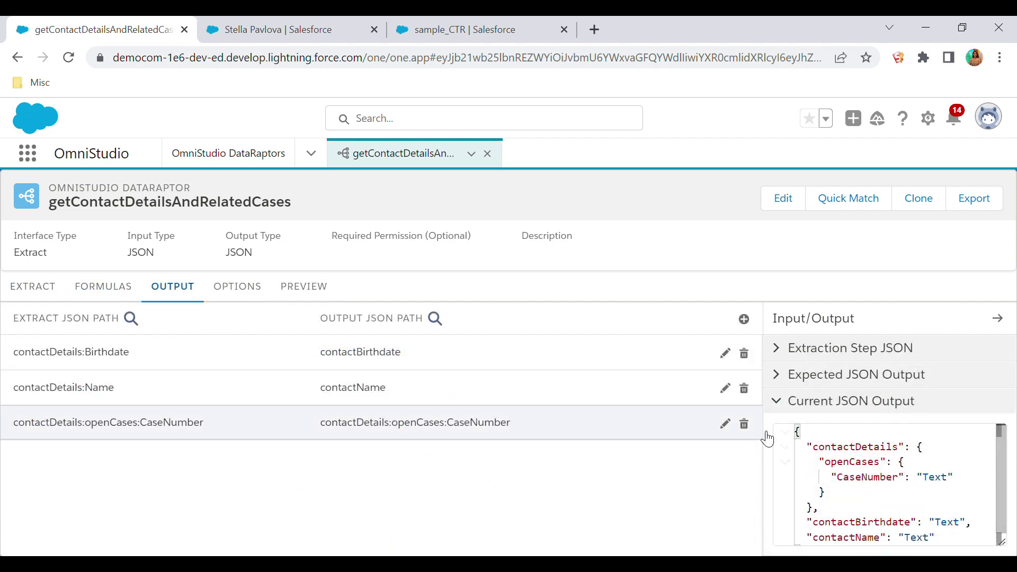
click(744, 319)
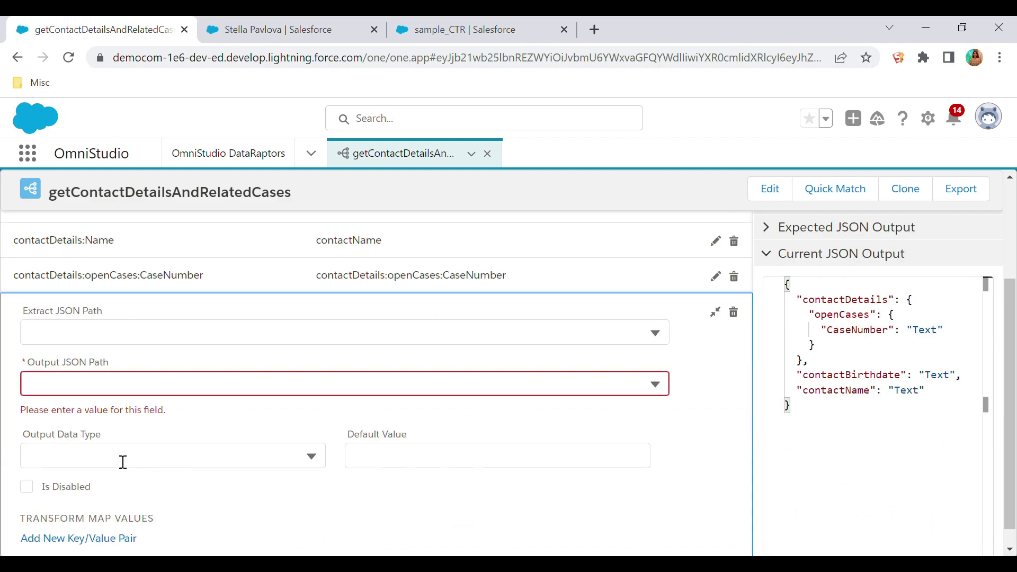
click(87, 340)
text(status)
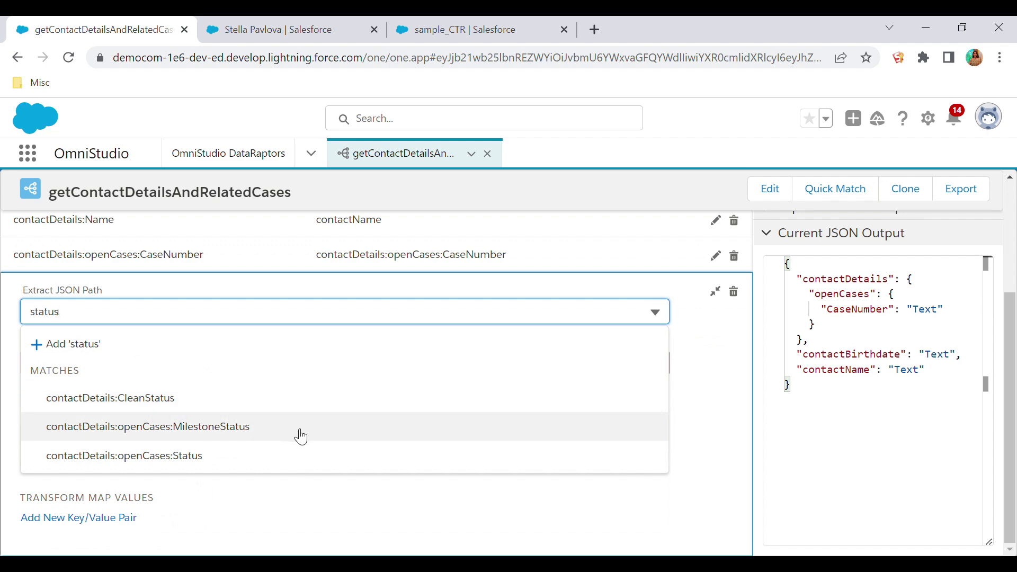
click(287, 458)
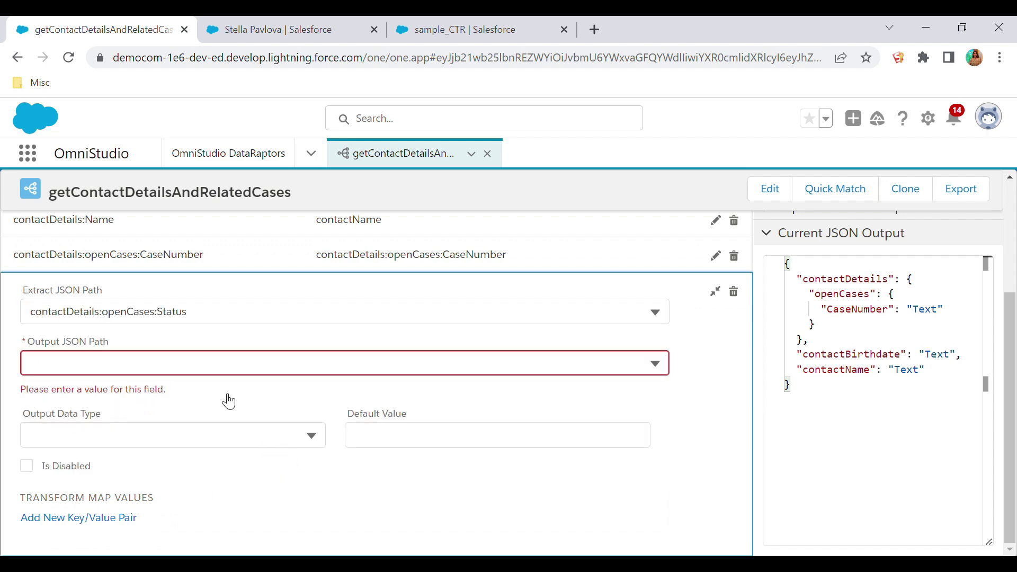
click(163, 320)
key(ctrl+c)
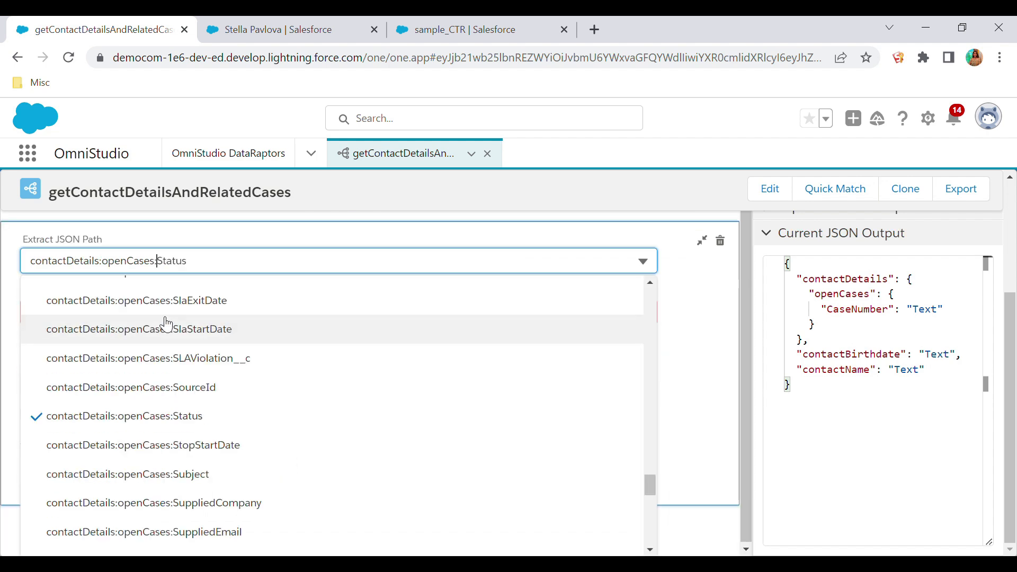
click(195, 507)
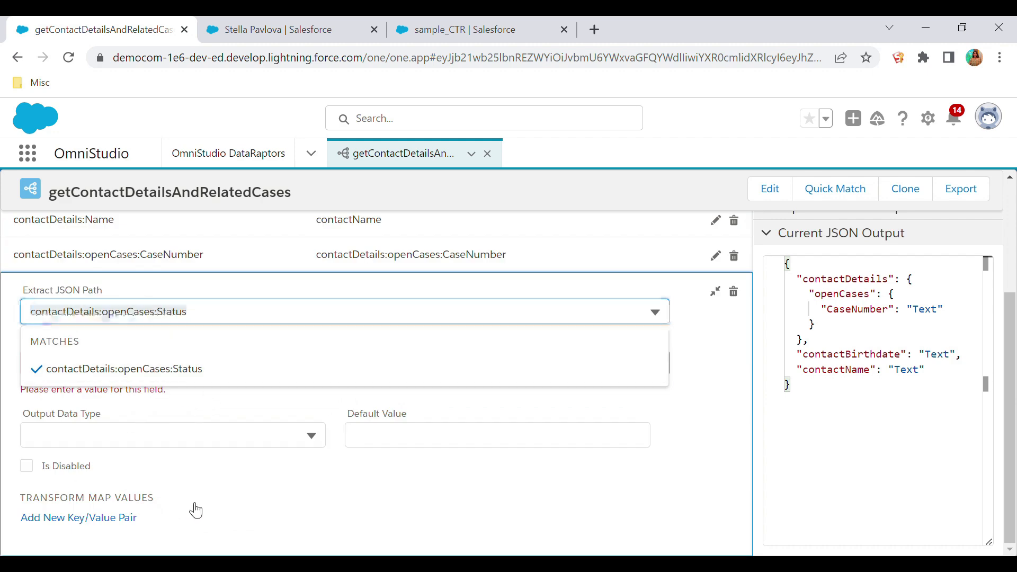
click(176, 369)
key(ctrl+v)
scroll(175, 366, up, 3)
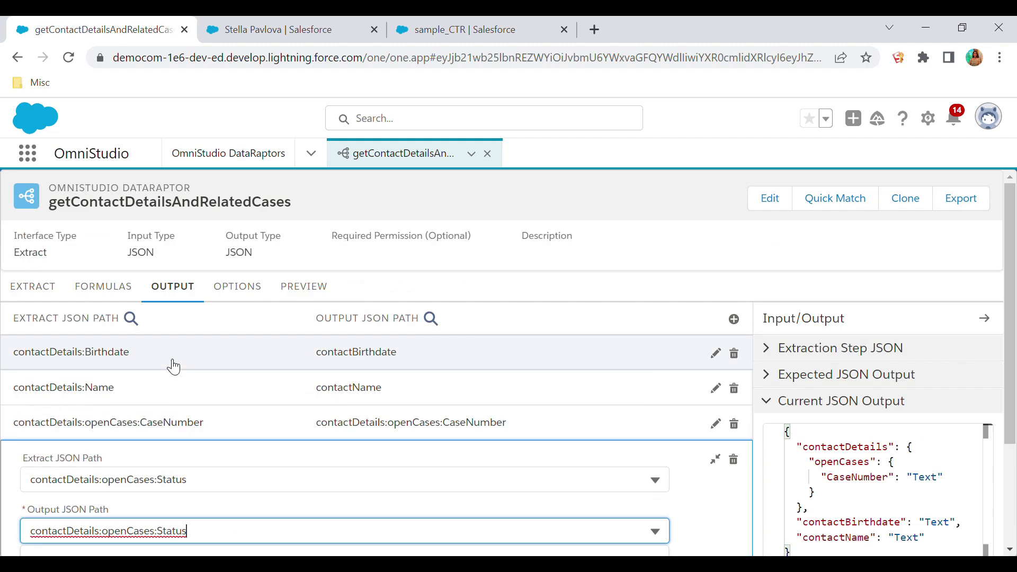
- Execute the DataRaptor in preview and examine the status returned for each related case
click(293, 292)
click(229, 540)
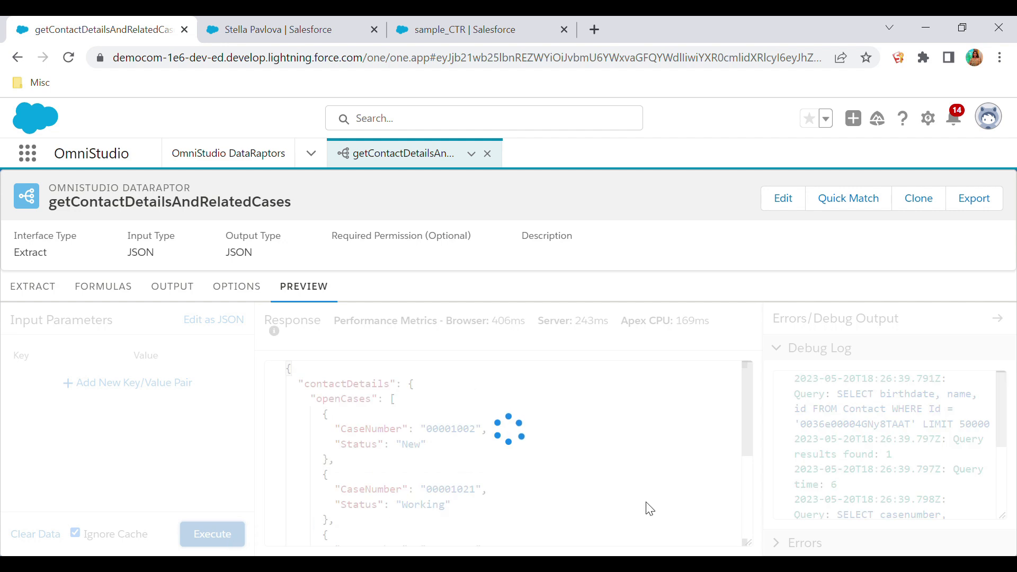
scroll(681, 510, up, 1)
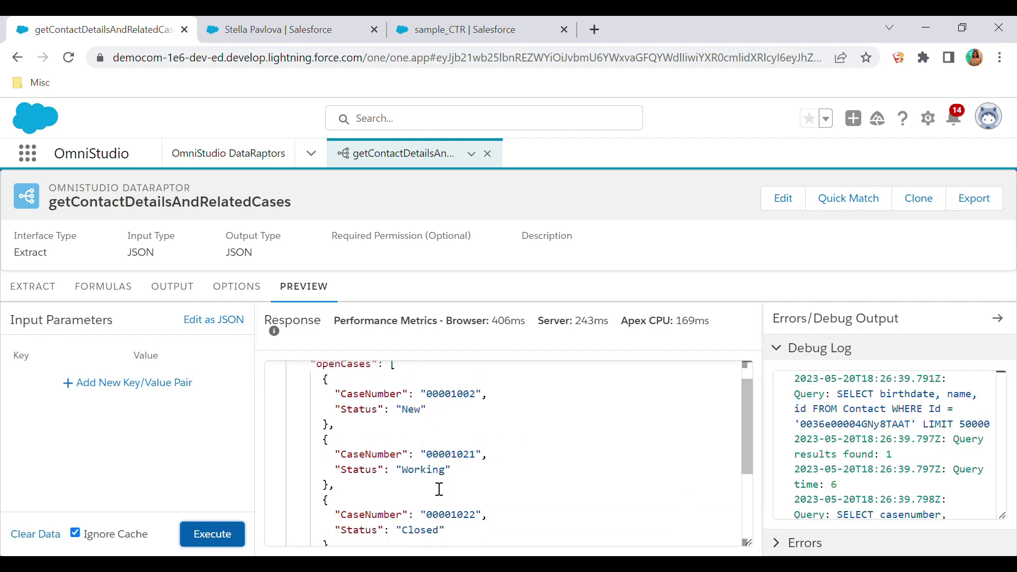
scroll(562, 495, down, 2)
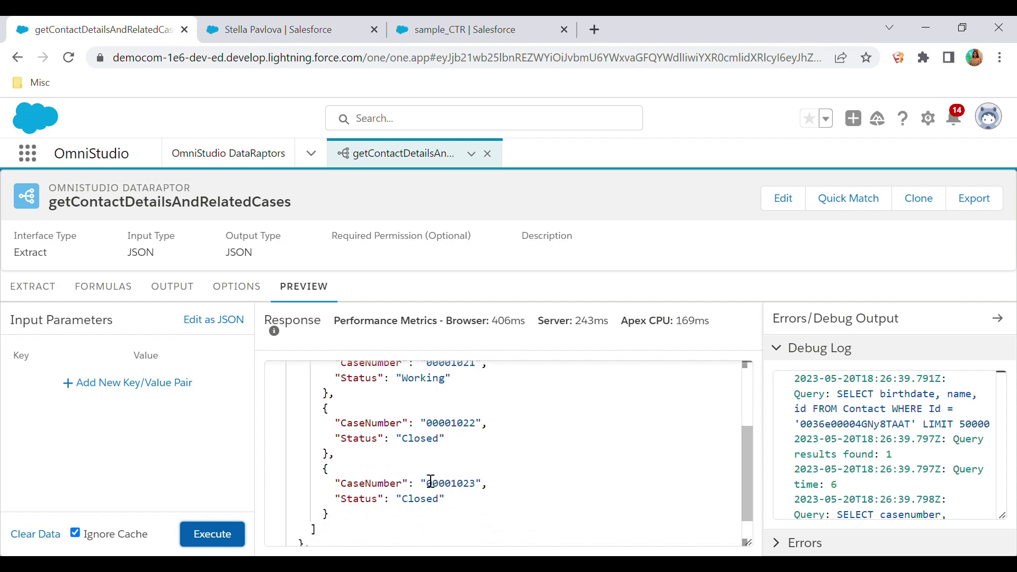
- Add an AND filter to the Case extract step requiring Status <> "Closed"
click(30, 301)
scroll(289, 382, down, 1)
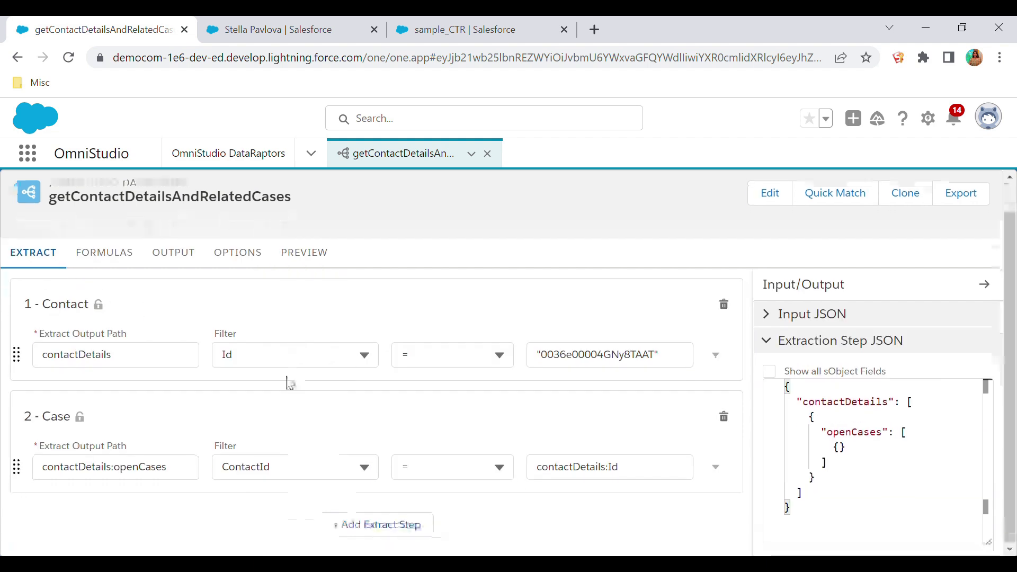
click(716, 471)
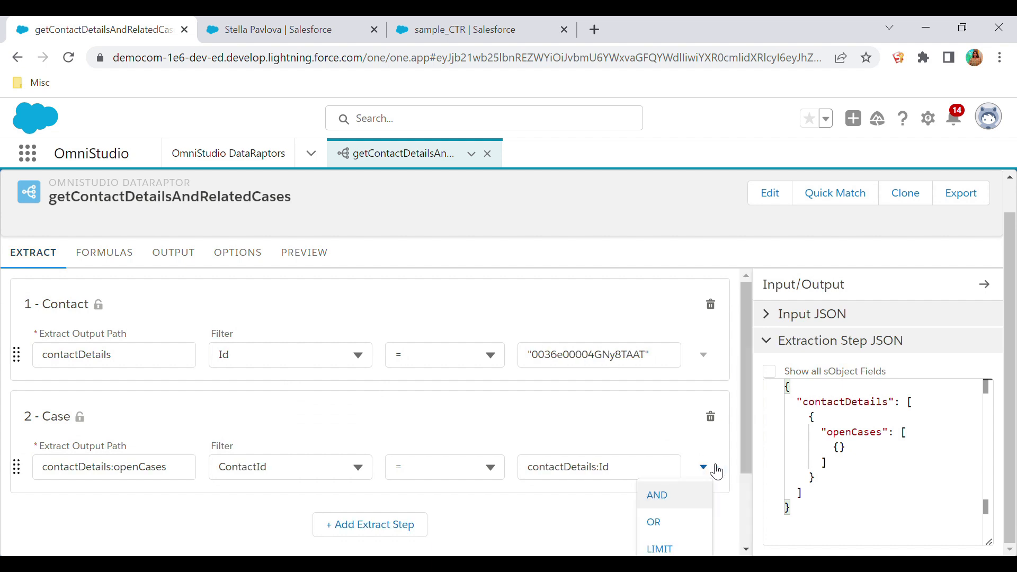
click(690, 499)
scroll(629, 500, down, 1)
click(355, 479)
text(Statu)
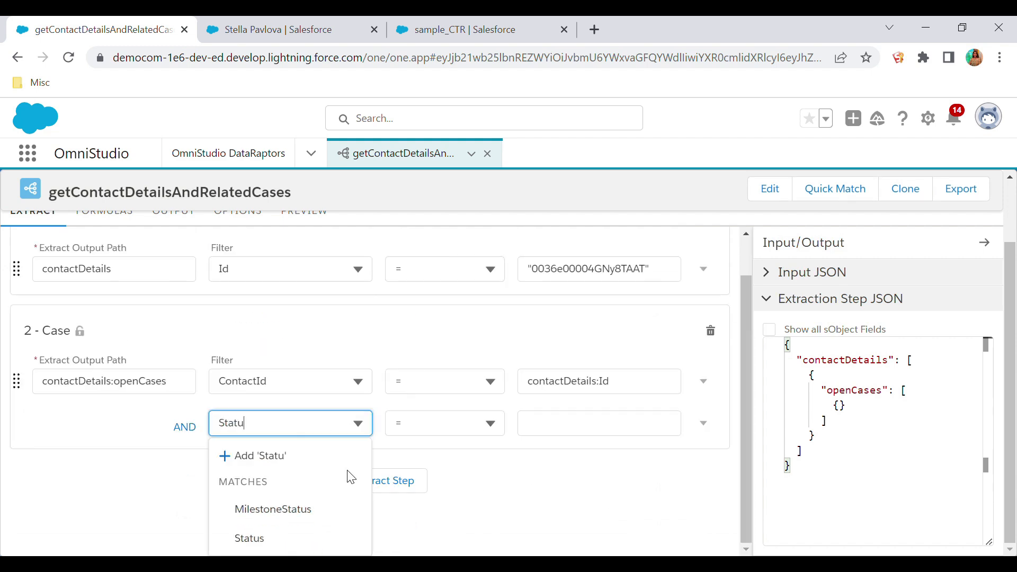
click(302, 538)
click(466, 474)
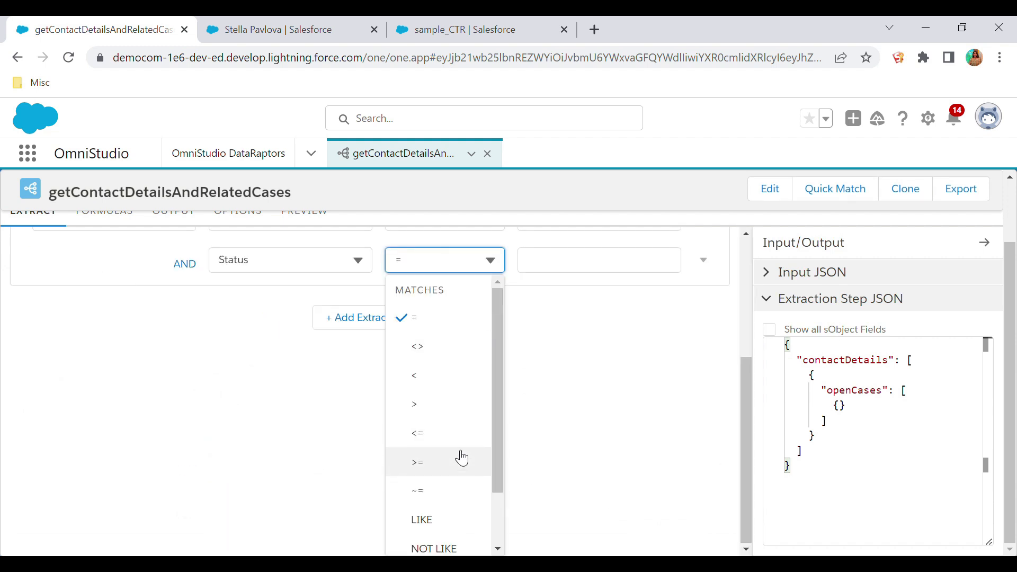
click(461, 347)
click(581, 471)
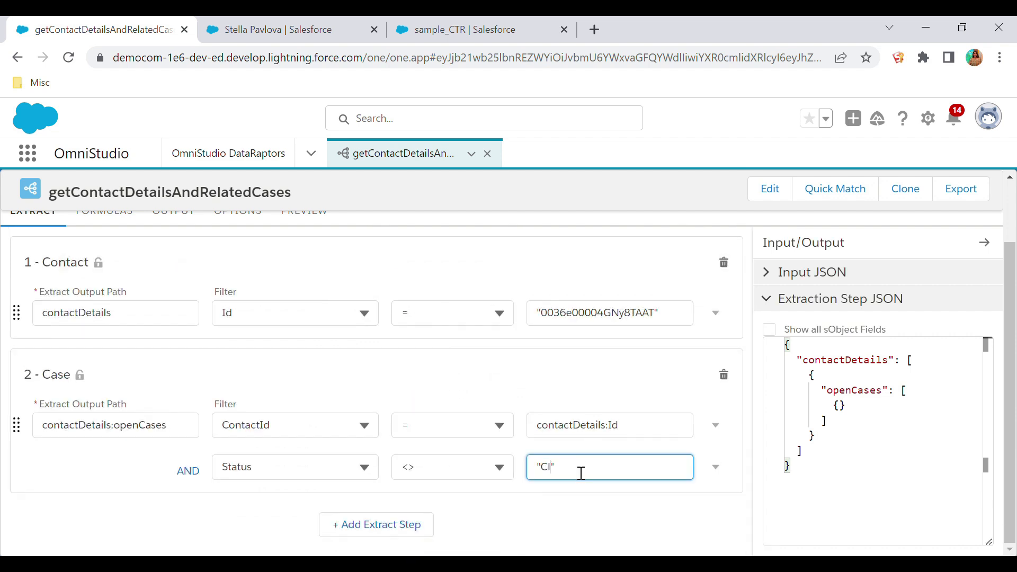
- Execute the DataRaptor in preview and check the case statuses in the response against the new Status filter
scroll(581, 473, up, 1)
click(302, 256)
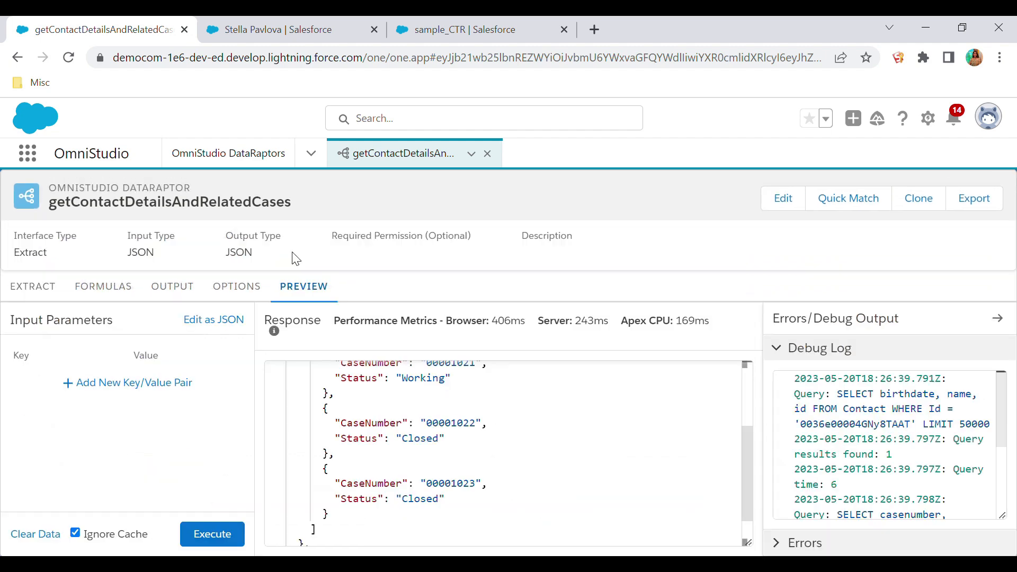
click(211, 535)
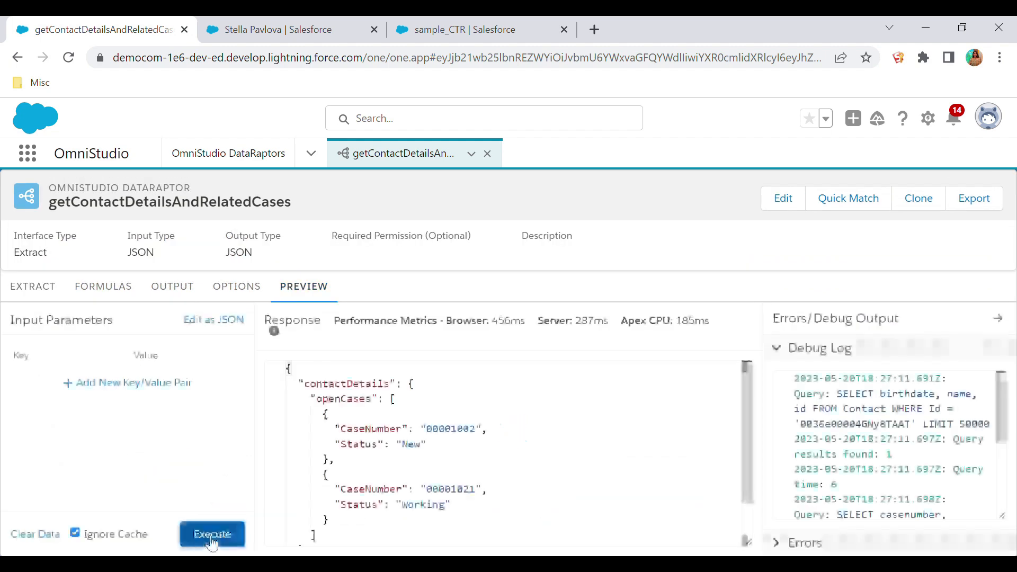
scroll(525, 484, down, 1)
scroll(526, 485, up, 2)
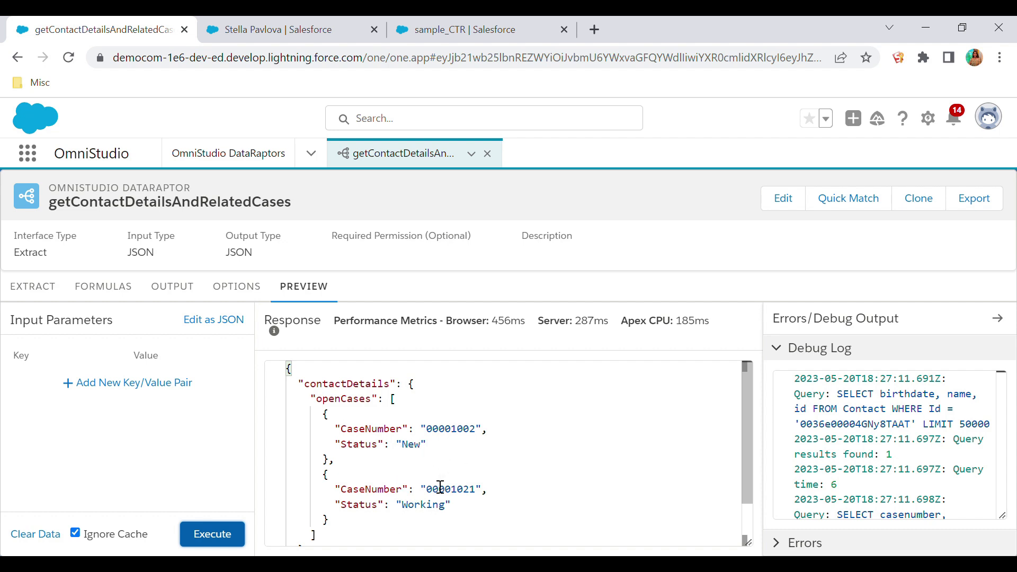
- Review the filter conditions of the Contact and Case extract steps
click(34, 289)
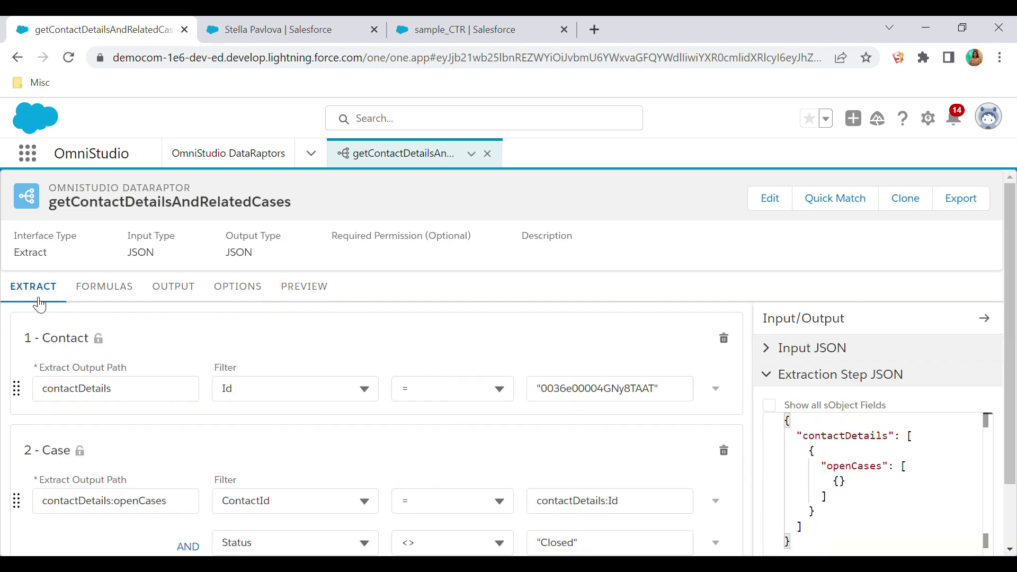
scroll(233, 448, down, 2)
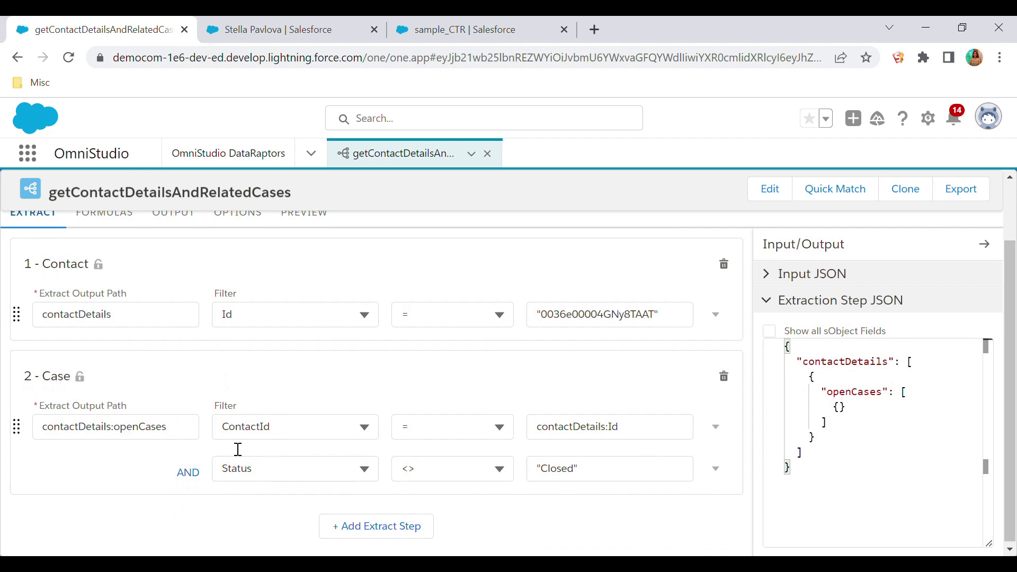
scroll(237, 449, up, 1)
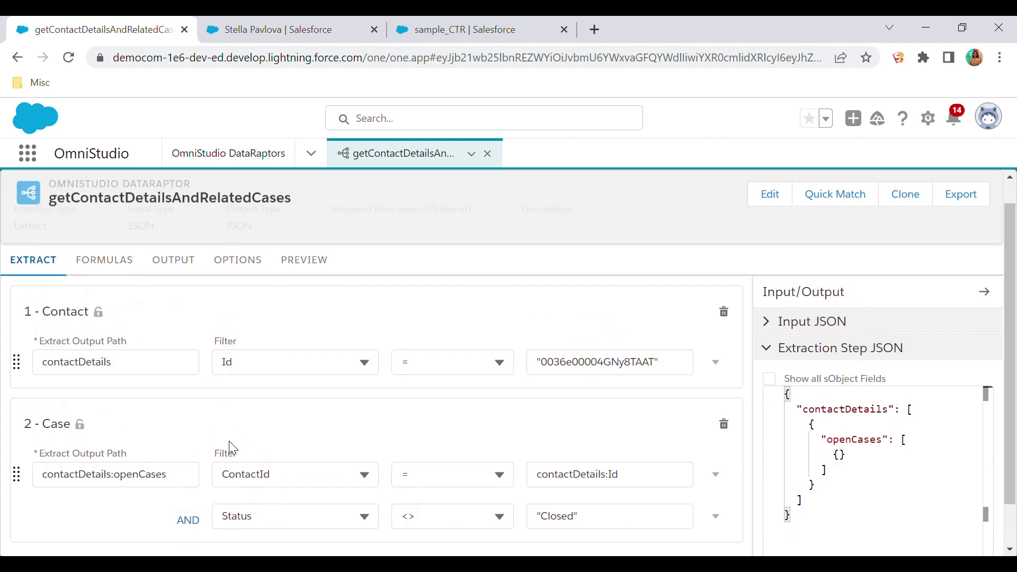
scroll(229, 442, down, 2)
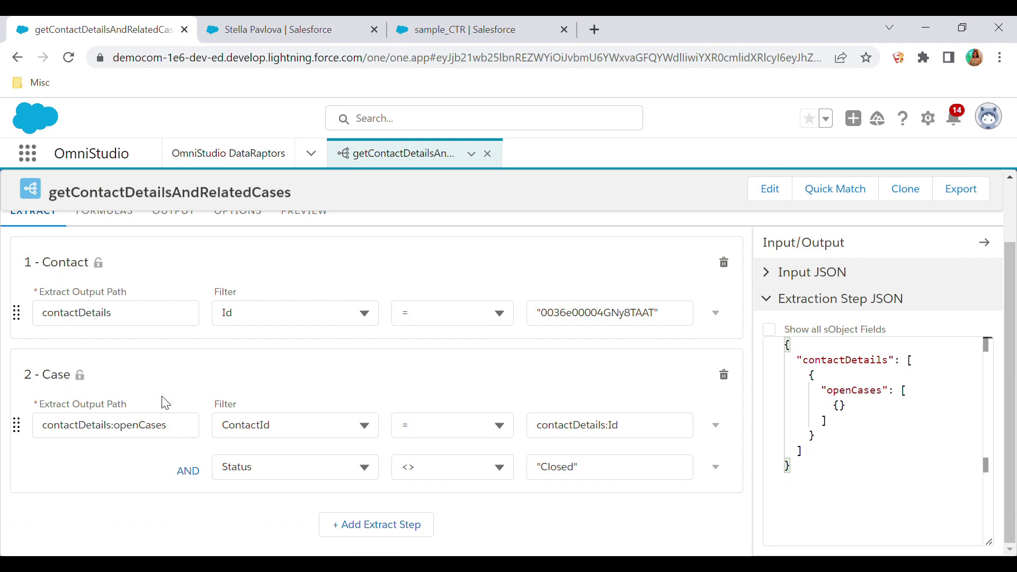
scroll(164, 403, up, 2)
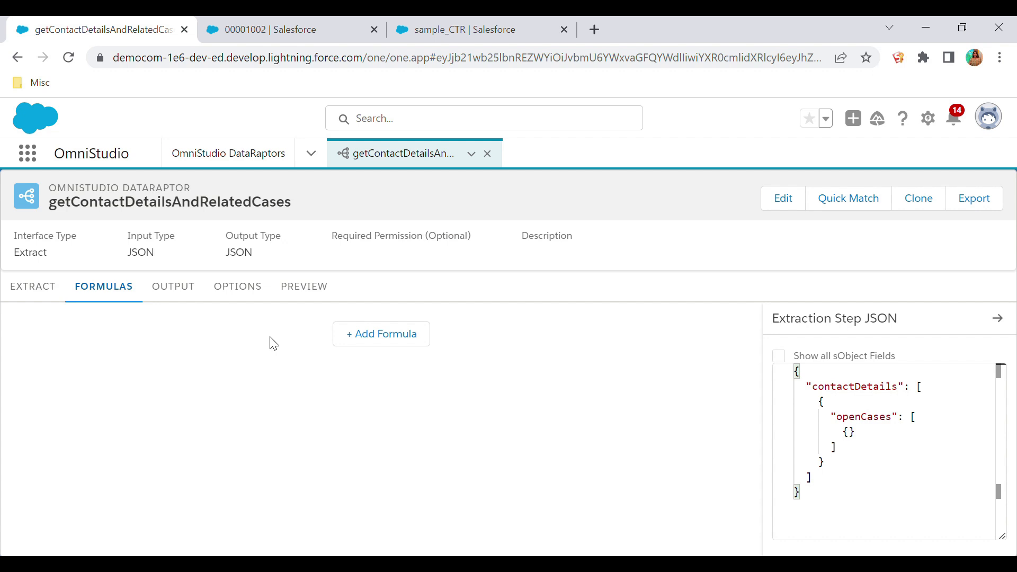
- Add a formula to the DataRaptor that uses the AGE function
click(370, 337)
click(259, 379)
text(AGE)
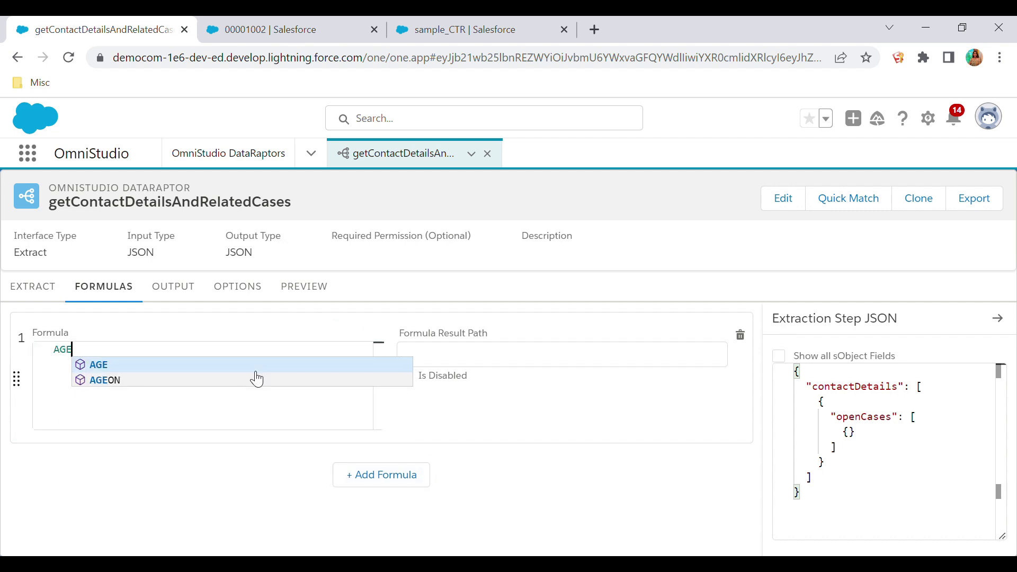
click(229, 364)
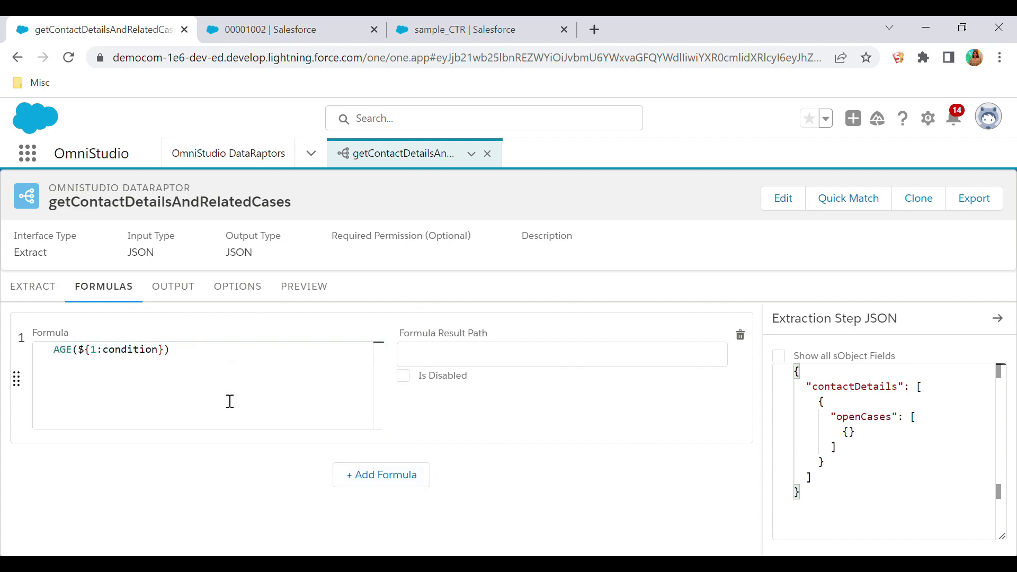
- Copy the extract path contactDetails:Birthdate from the contactBirthdate output mapping and return to the formula
click(175, 300)
click(152, 359)
click(166, 377)
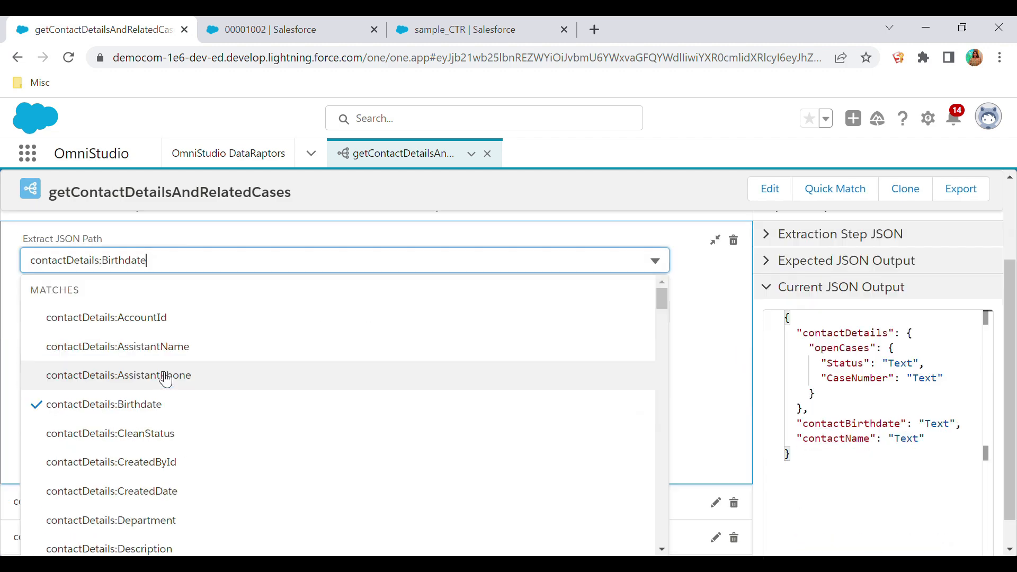
key(ctrl+a)
key(ctrl+c)
scroll(168, 380, up, 5)
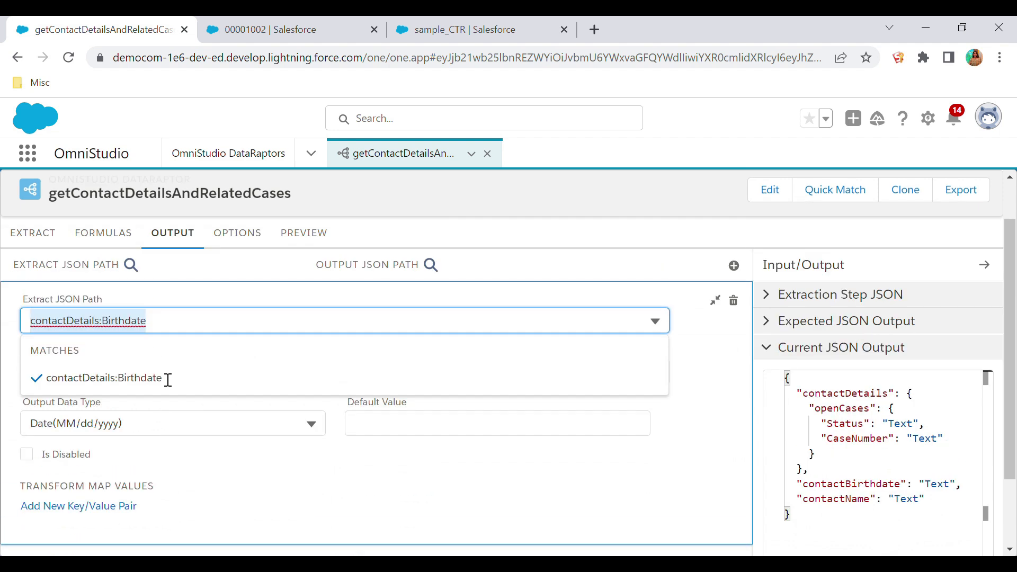
click(123, 260)
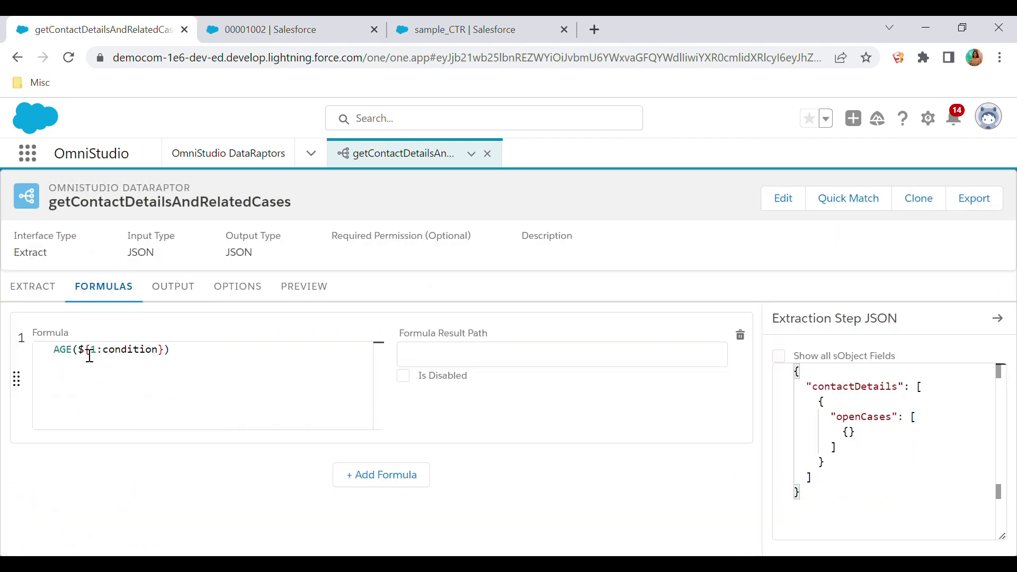
- Replace the AGE placeholder argument with contactDetails:Birthdate and set the formula result path to contactAge
click(166, 352)
drag(79, 350, 171, 353)
key(ctrl+v)
click(429, 364)
text(contact)
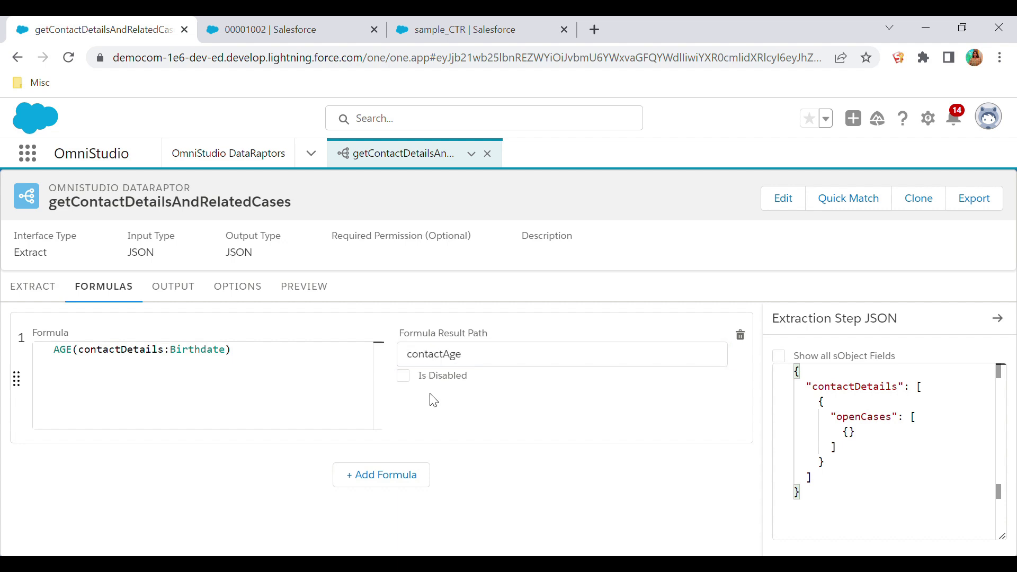
- Add an output mapping that uses contactAge as its Extract JSON Path
click(254, 294)
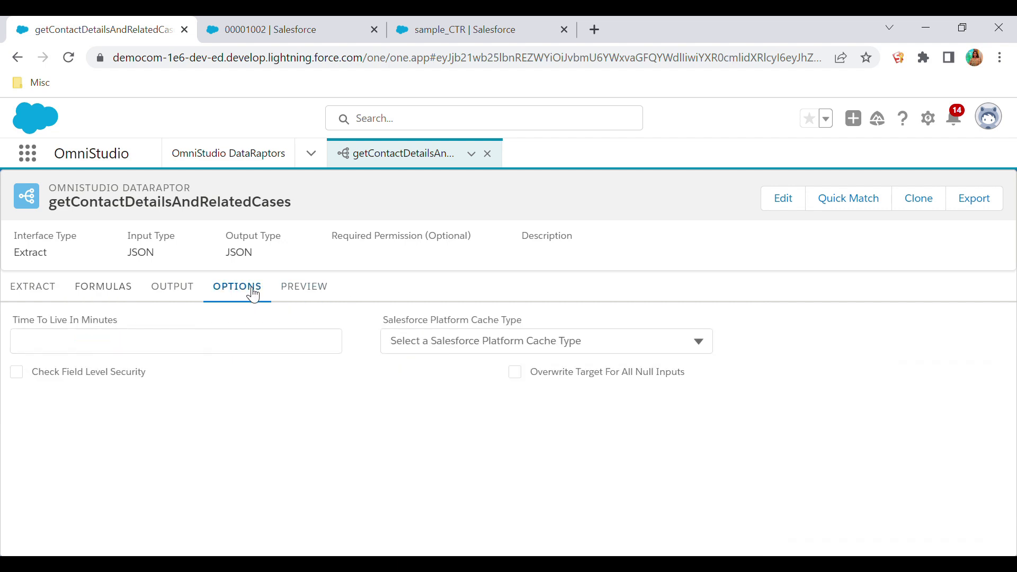
click(184, 298)
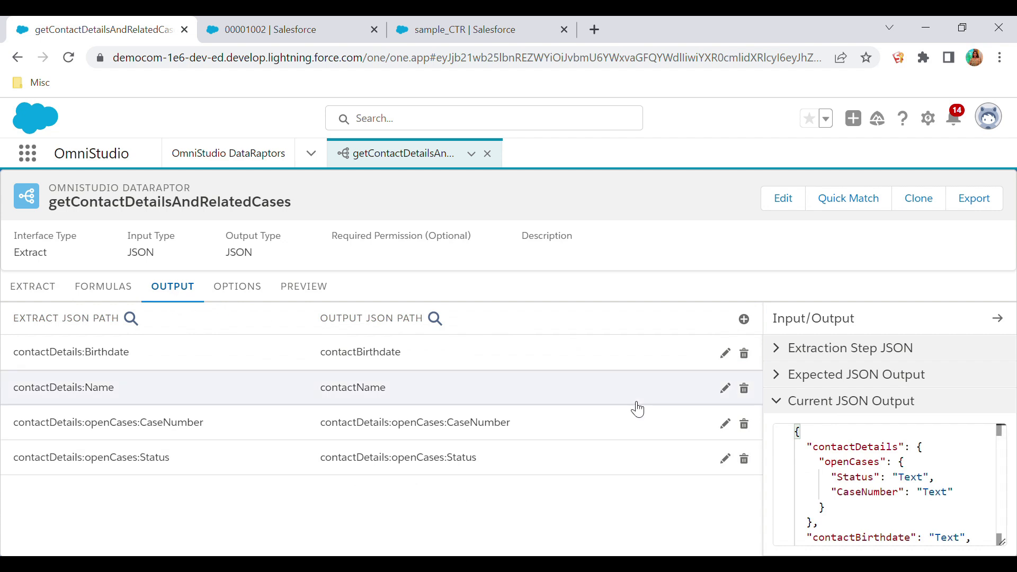
click(744, 319)
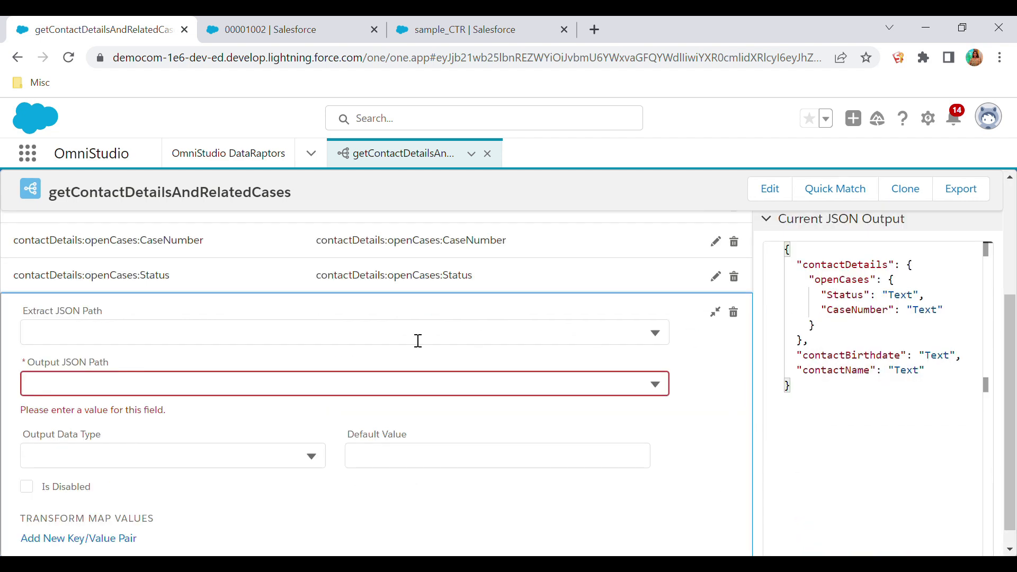
click(318, 341)
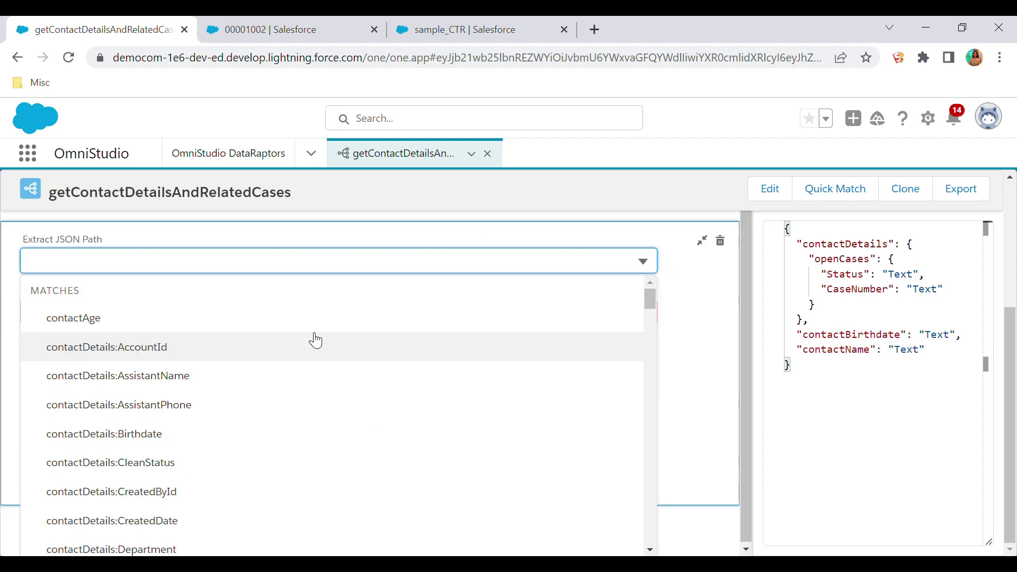
click(69, 328)
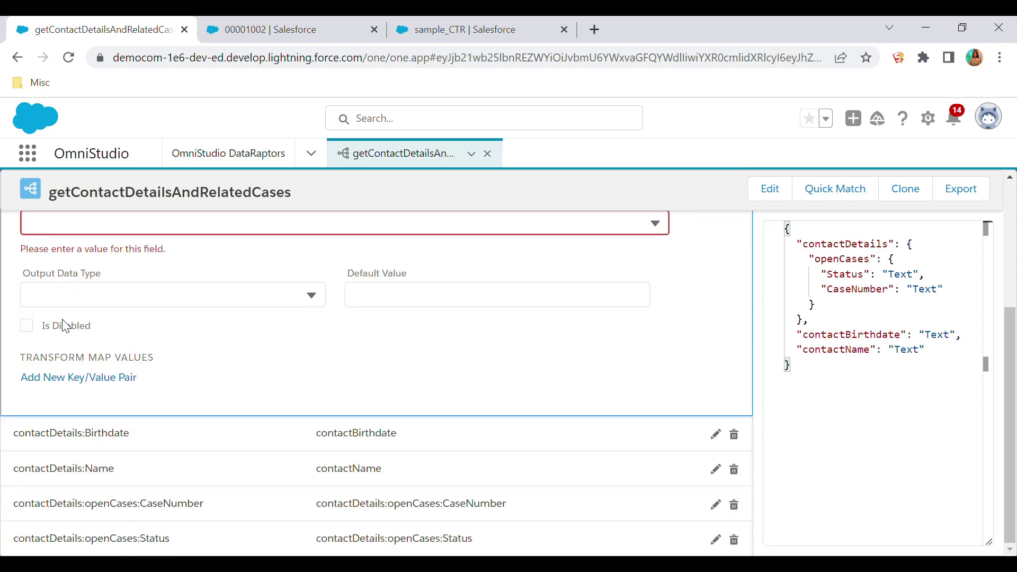
- Set the new mapping's Output JSON Path to contactAge, matching the formula result path, and check it in the current JSON output
scroll(191, 324, up, 3)
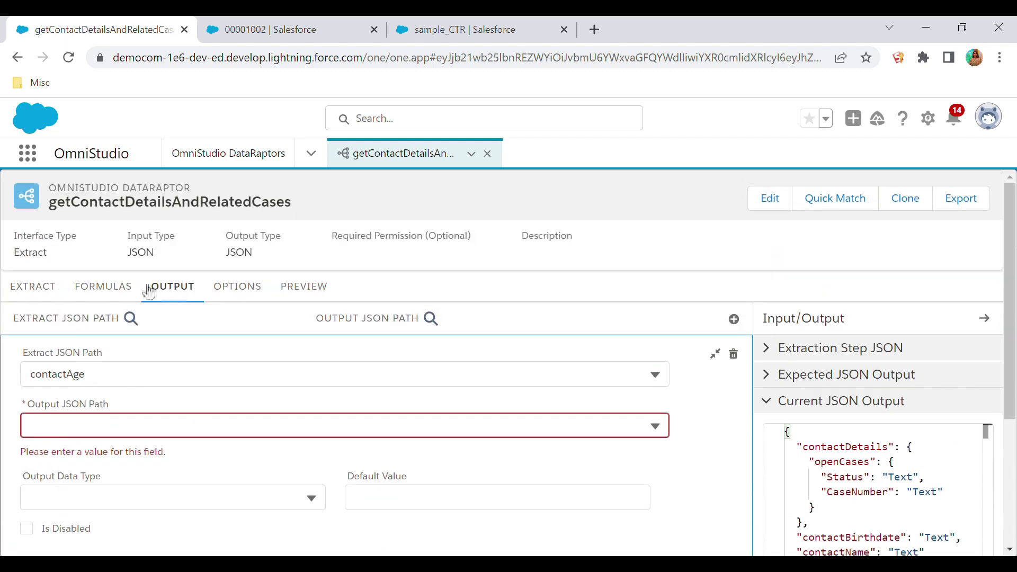
click(106, 287)
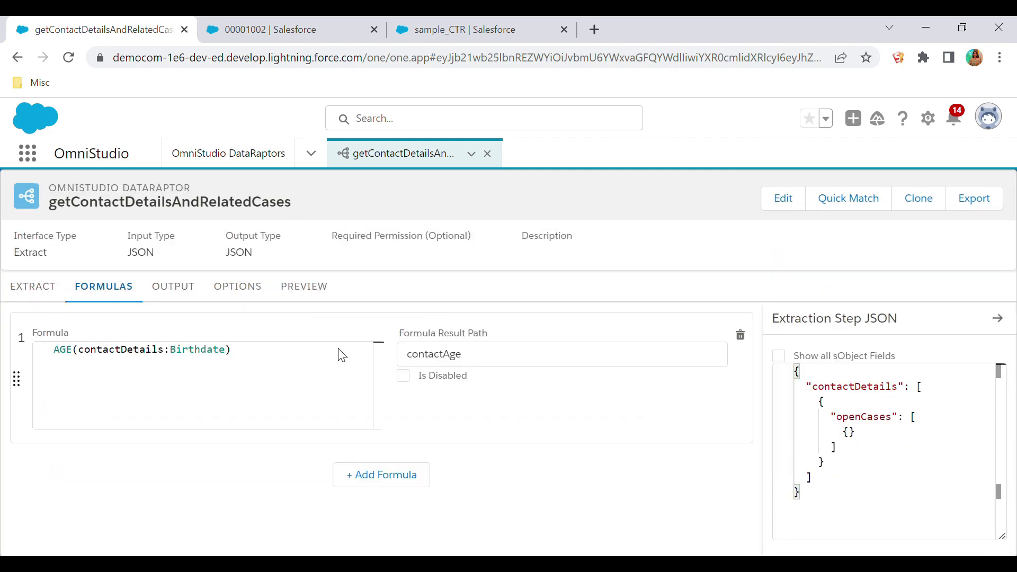
click(173, 288)
click(130, 433)
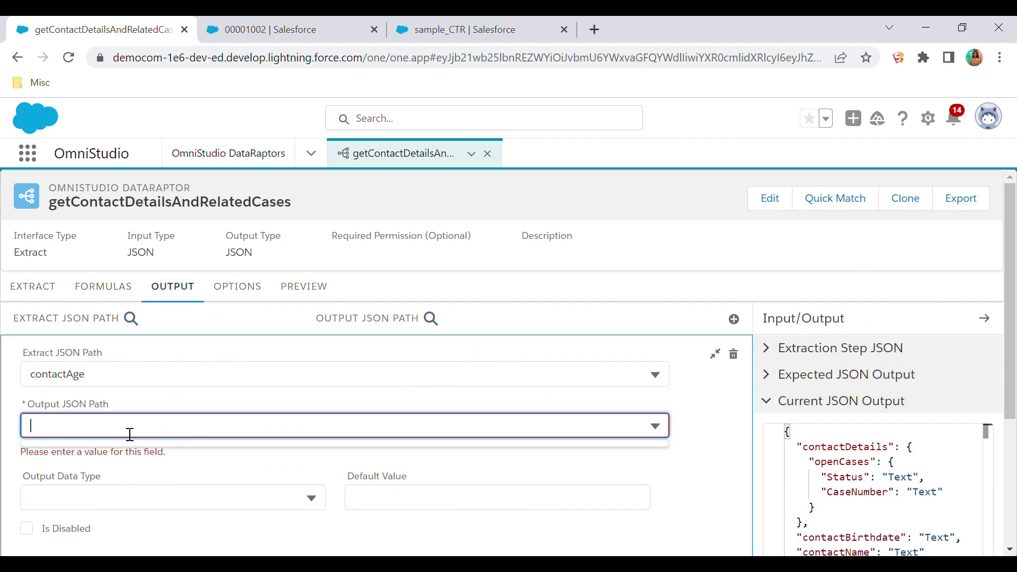
text(contact)
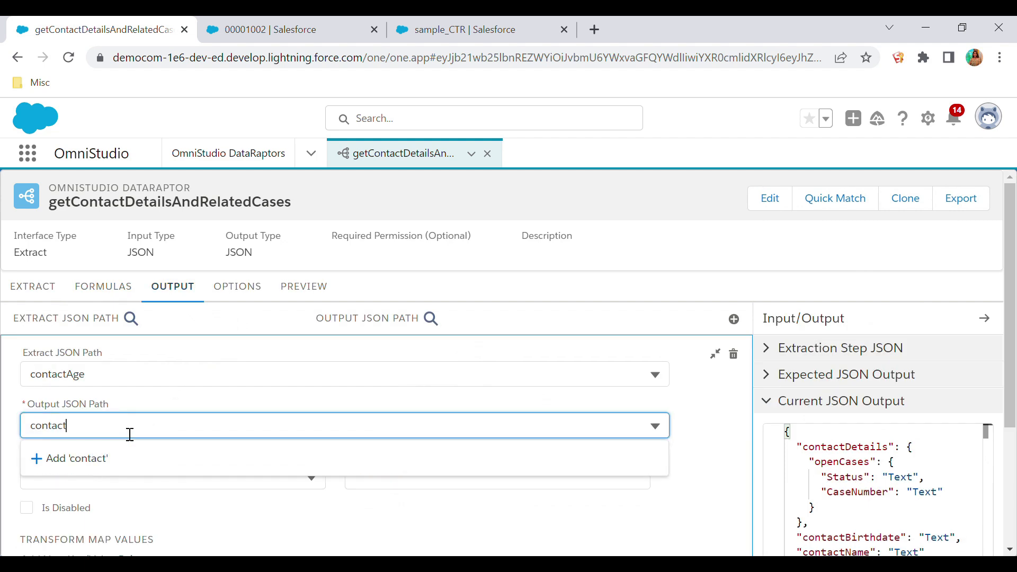
text(Age)
click(141, 459)
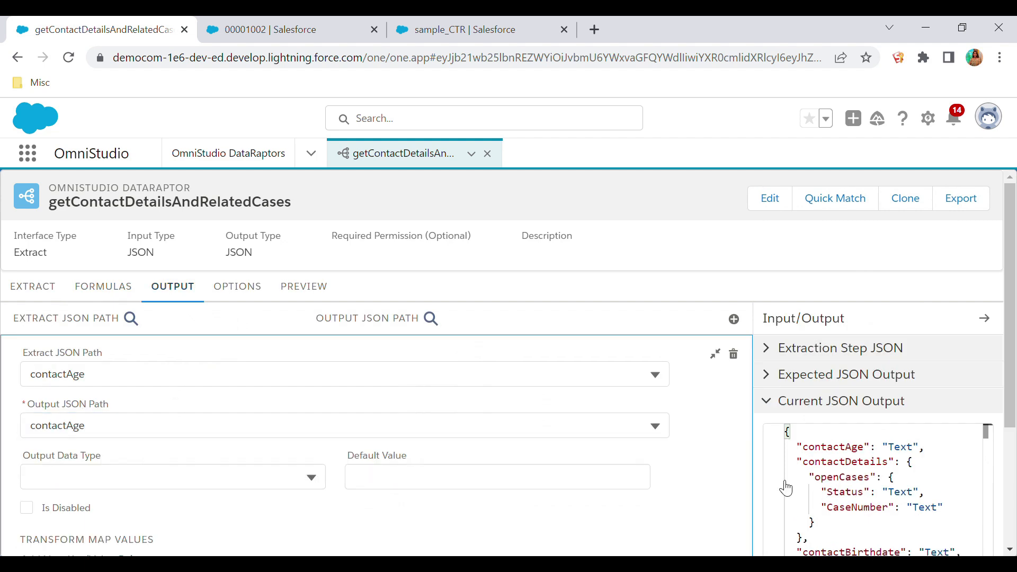
drag(796, 447, 938, 454)
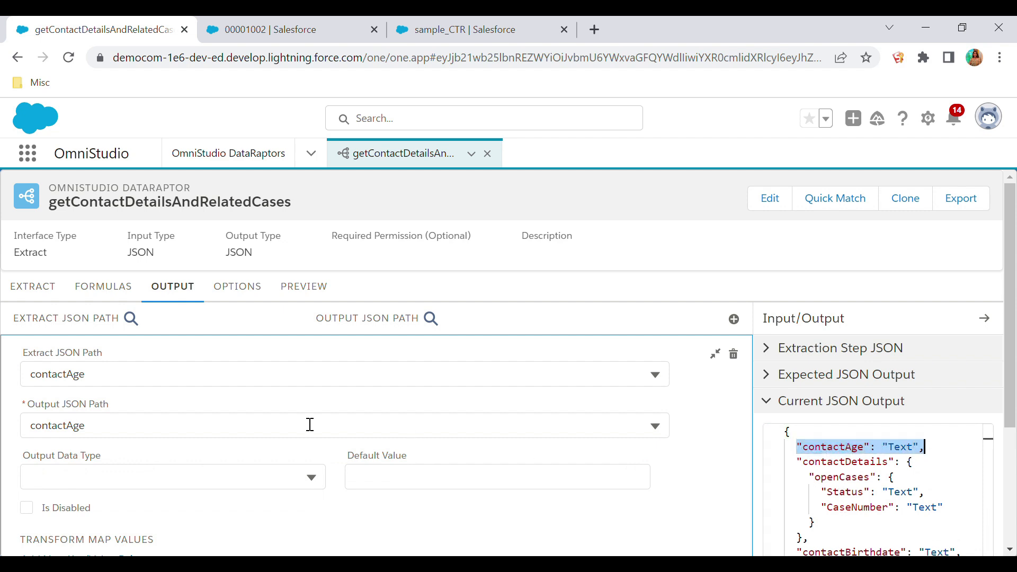
- Execute the DataRaptor in preview and examine the contactAge value in the response
click(302, 291)
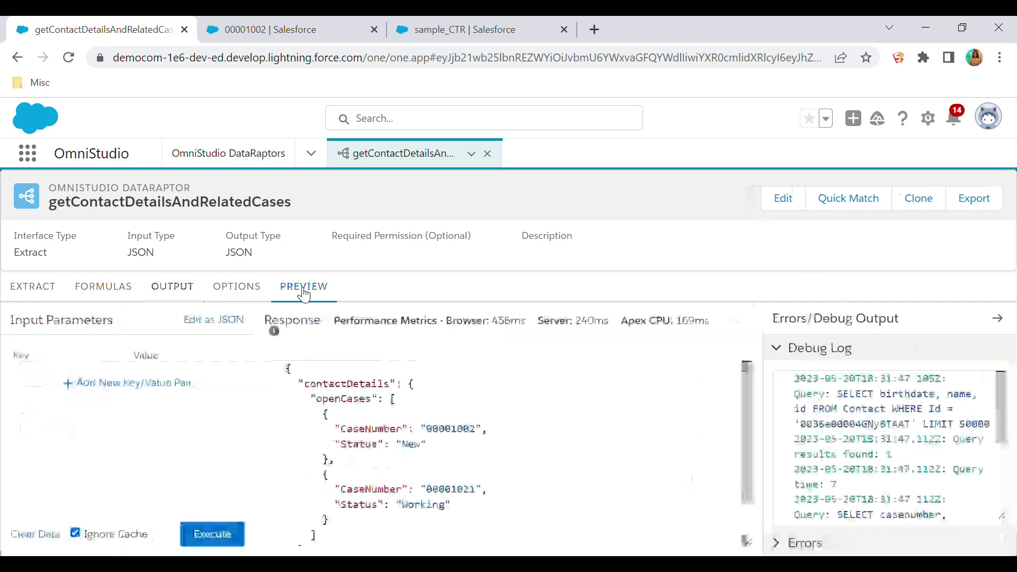
click(230, 535)
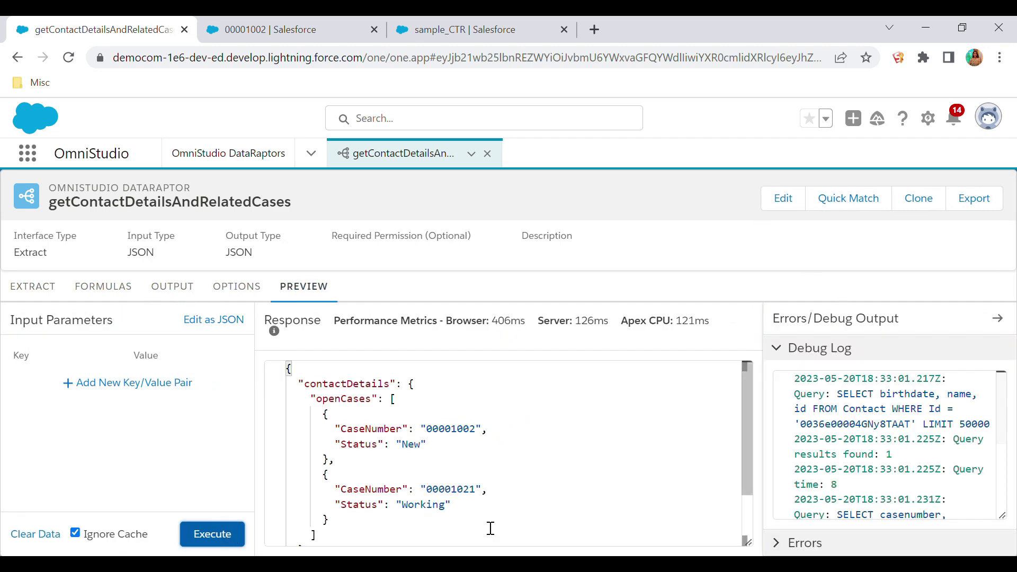
scroll(488, 527, down, 3)
drag(299, 509, 411, 519)
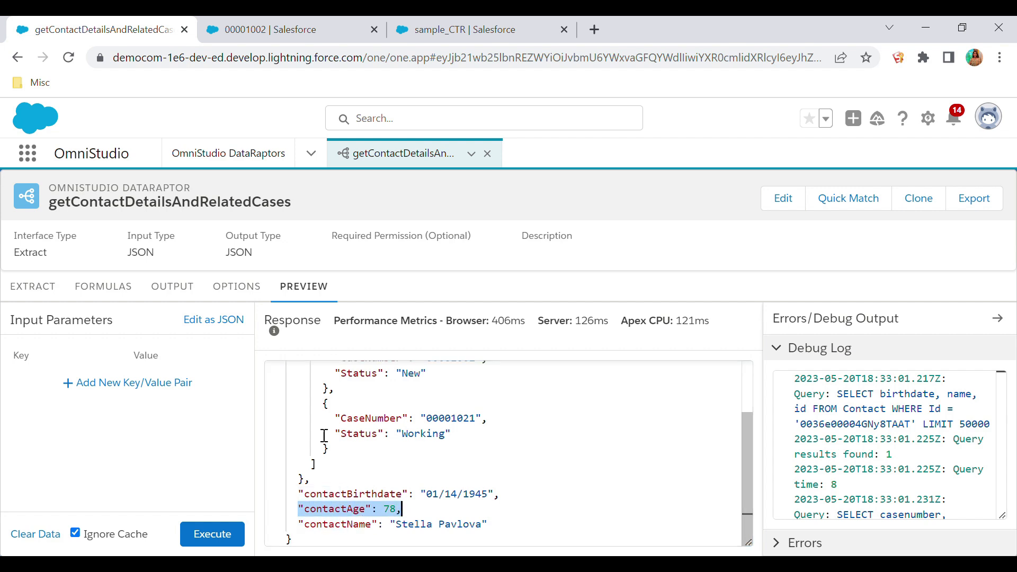
- Set the DataRaptor's Salesforce Platform Cache Type to Session Cache and its Time To Live to 20 minutes
click(103, 287)
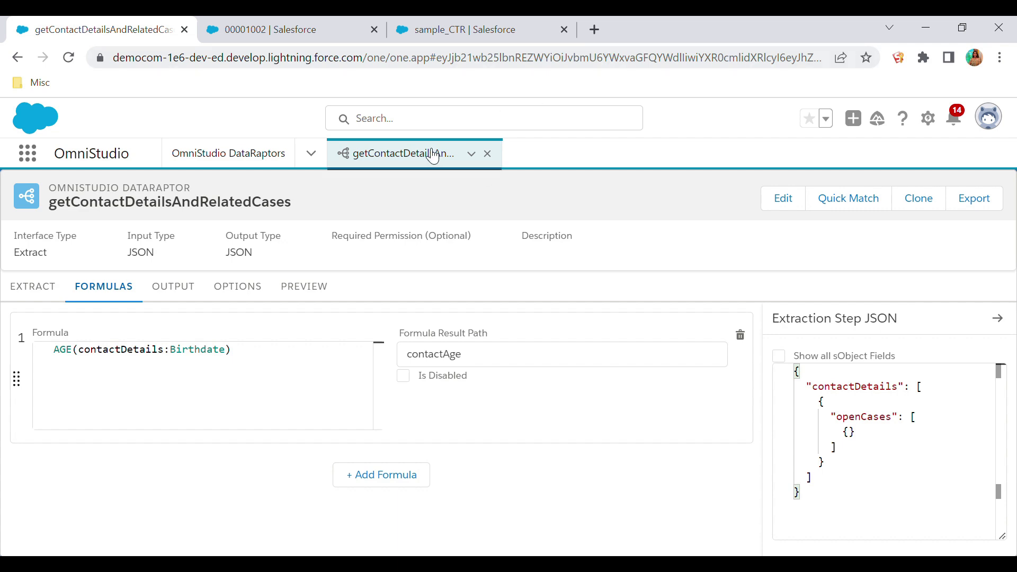
click(200, 291)
click(237, 286)
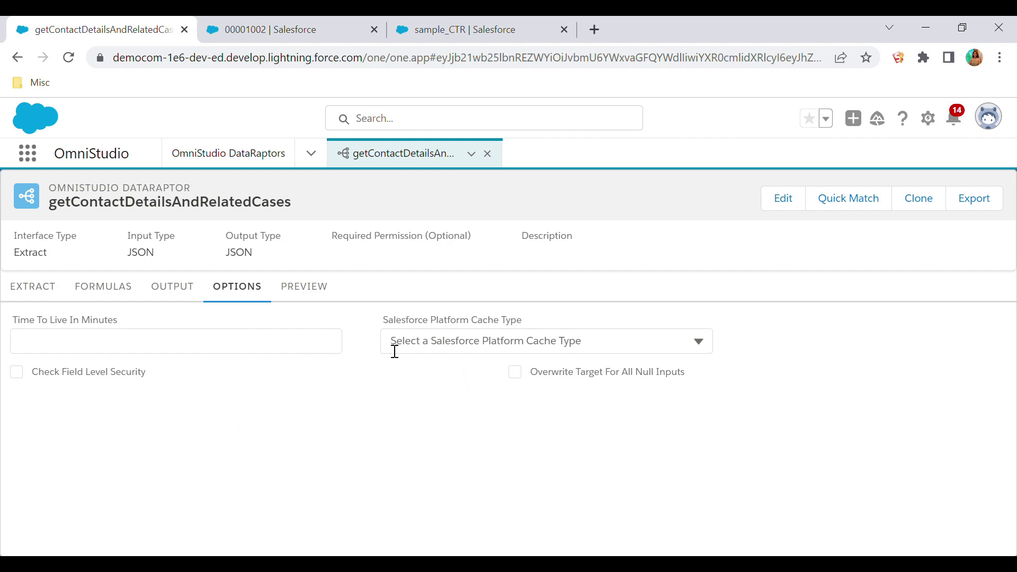
click(433, 339)
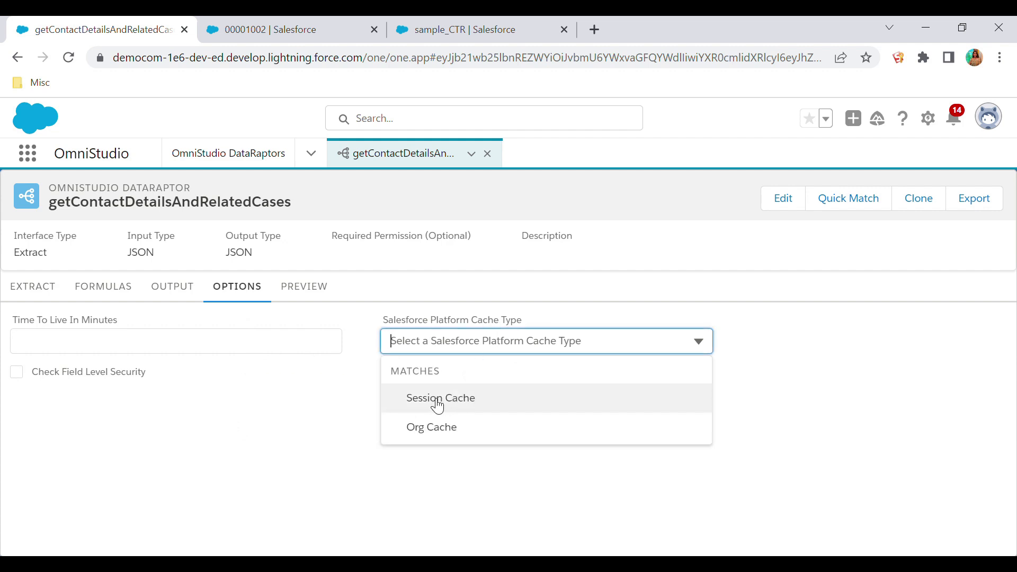
click(489, 401)
click(306, 345)
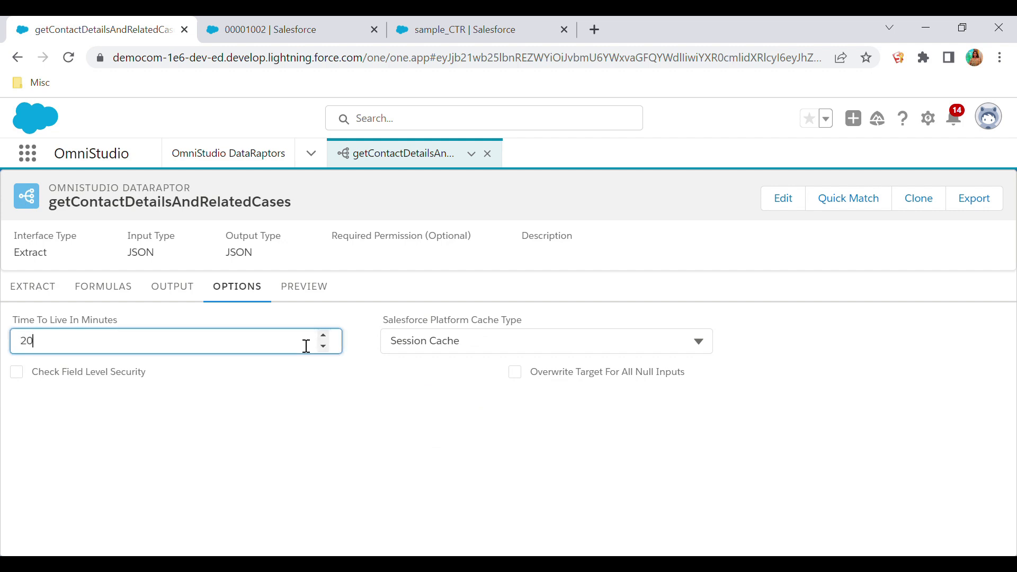
click(325, 438)
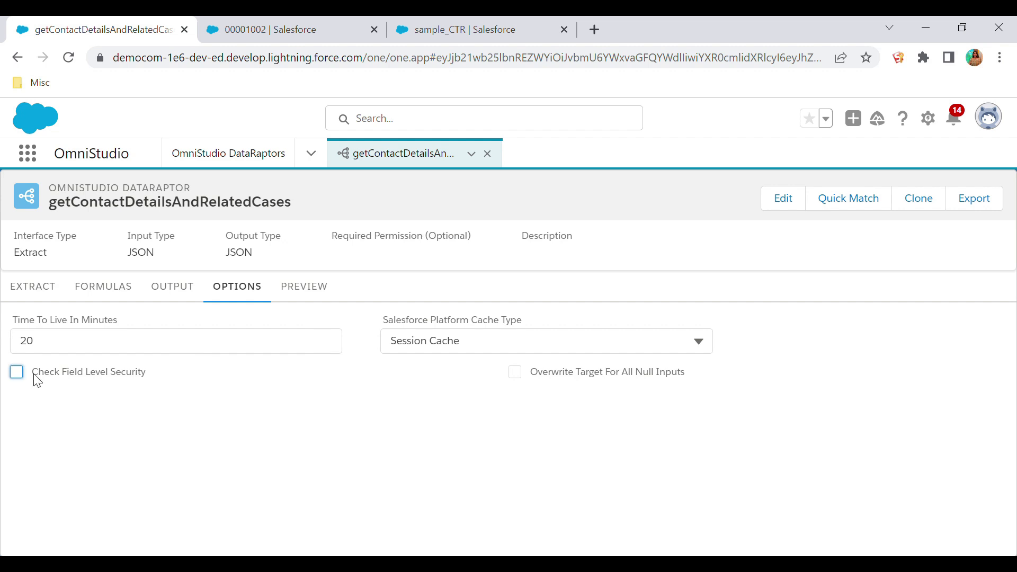
- Toggle the Check Field Level Security and Overwrite Target For All Null Inputs options
click(17, 374)
click(88, 370)
click(17, 372)
click(516, 373)
- Switch to the case record in the Sales app and open its related contact
click(327, 22)
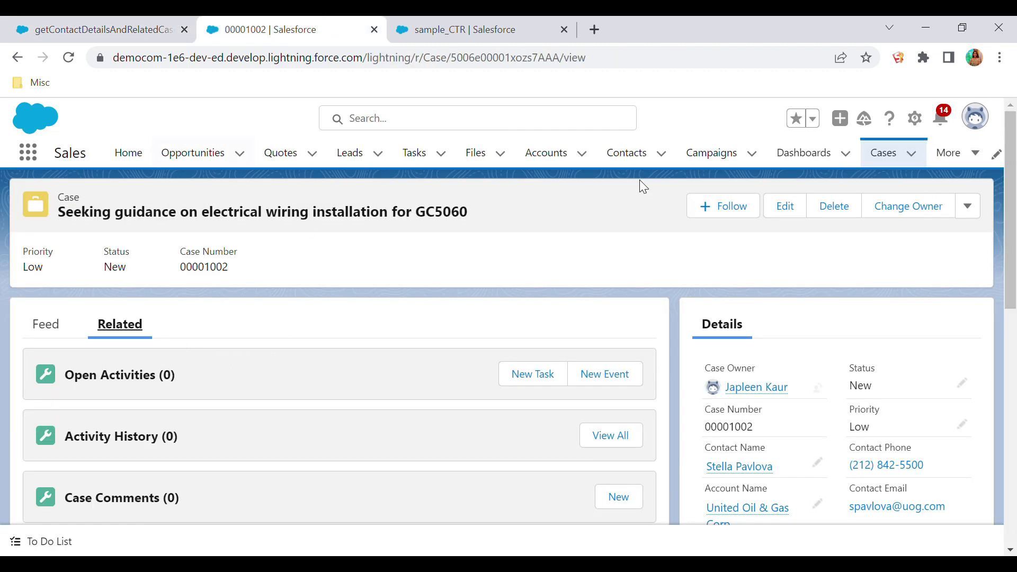
click(50, 323)
click(116, 333)
click(740, 466)
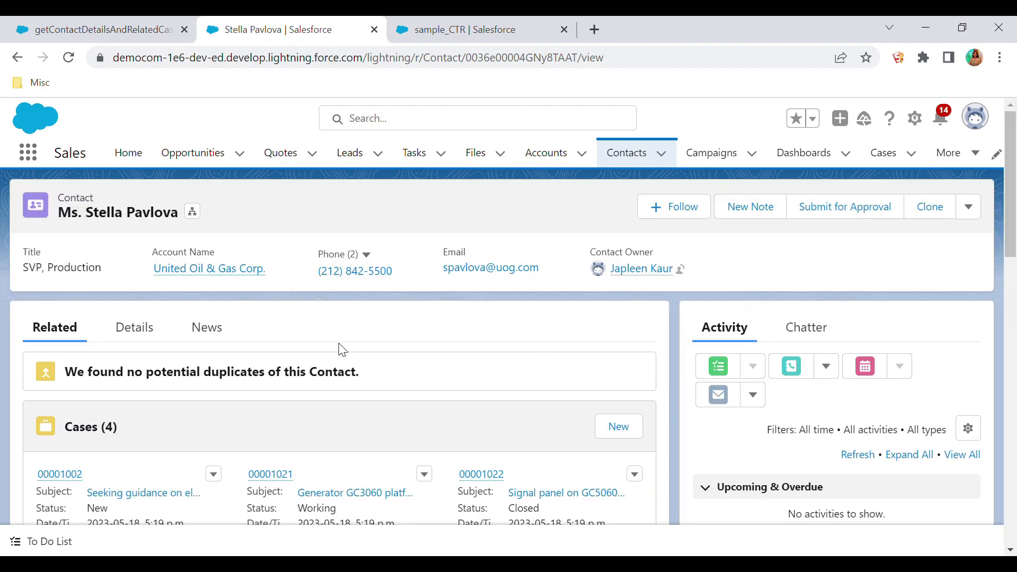
- Clear the Birthdate field in the contact's details and save the record
click(139, 331)
scroll(263, 427, down, 5)
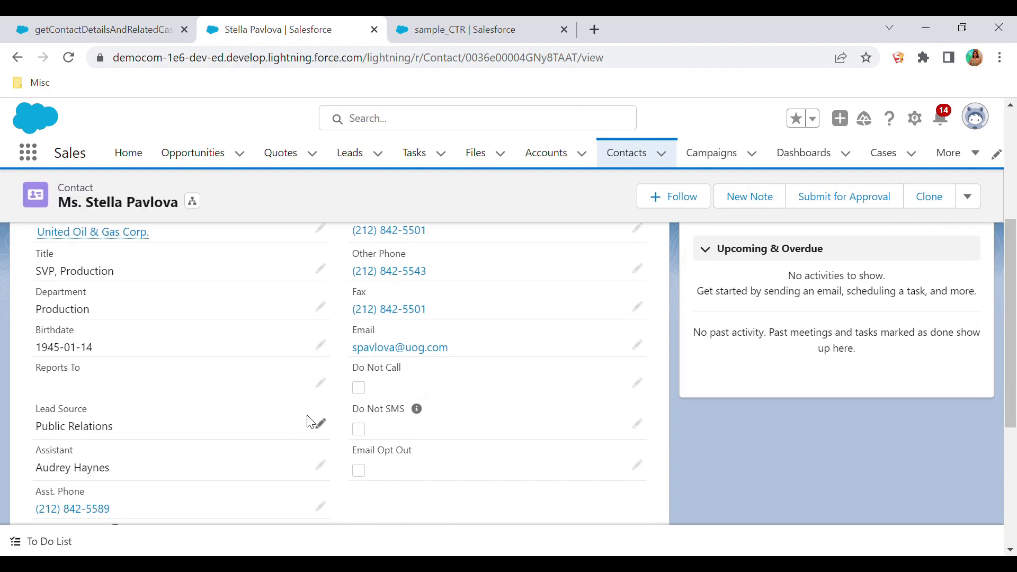
click(320, 345)
key(ctrl+a)
key(BackSpace)
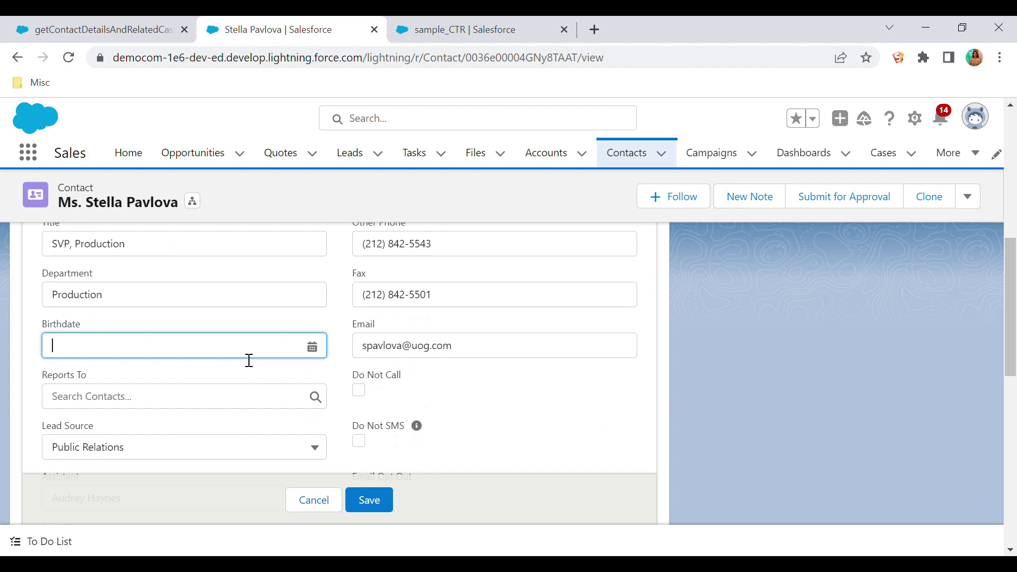
click(367, 500)
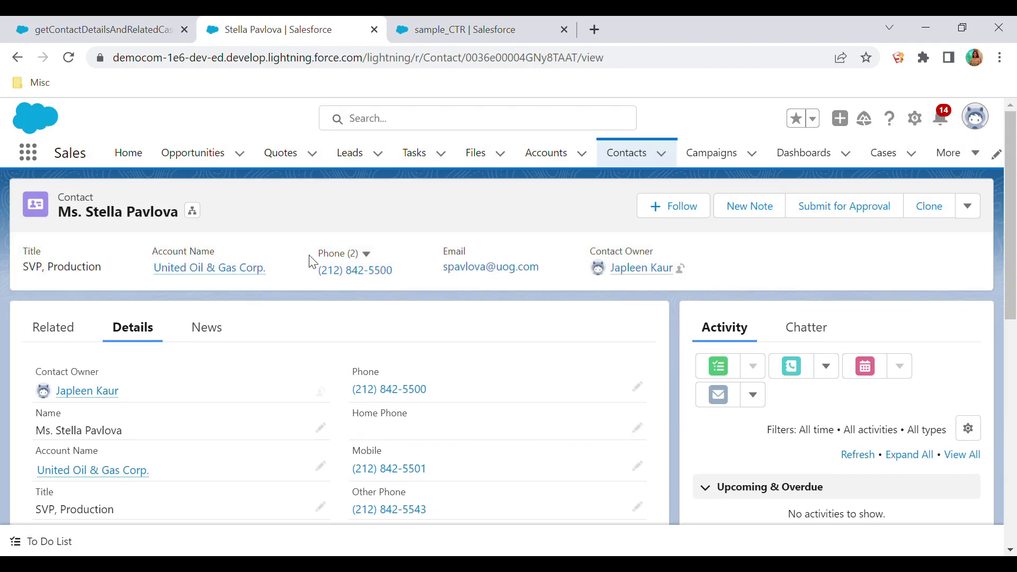
- Return to the DataRaptor, execute it in preview, and check how the response treats the contact's empty birthdate and age
click(87, 29)
click(303, 286)
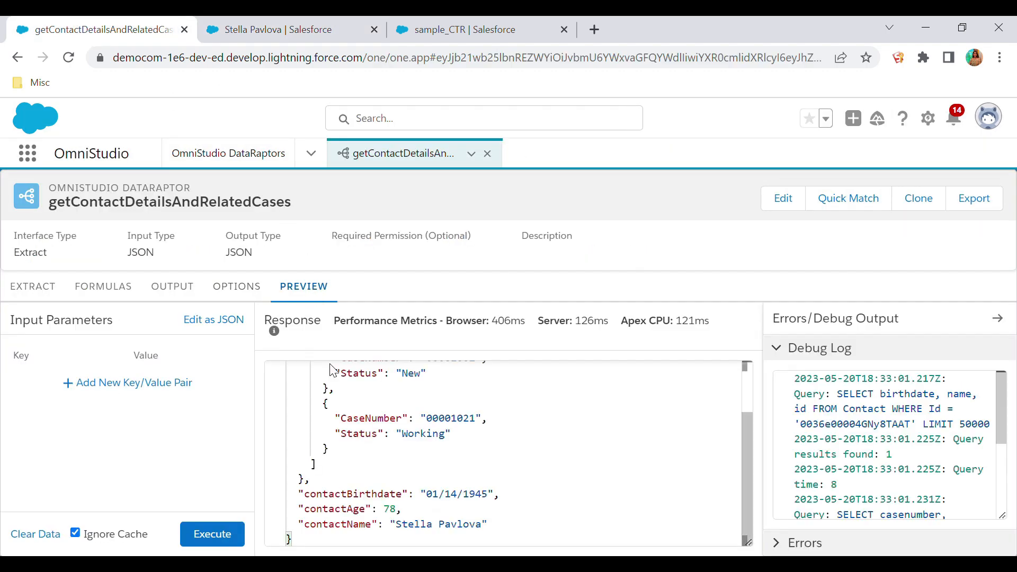
click(214, 536)
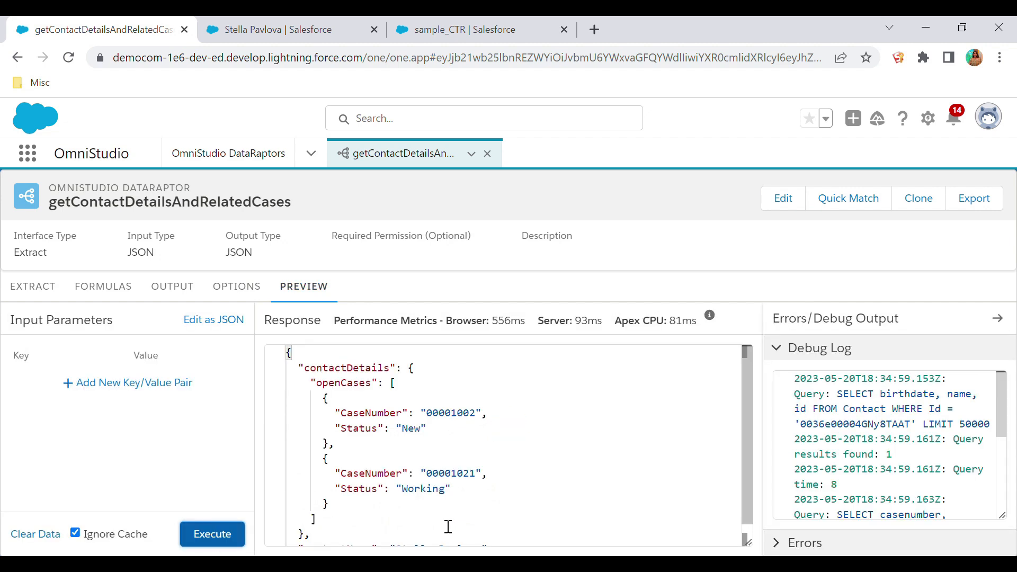
scroll(448, 527, down, 1)
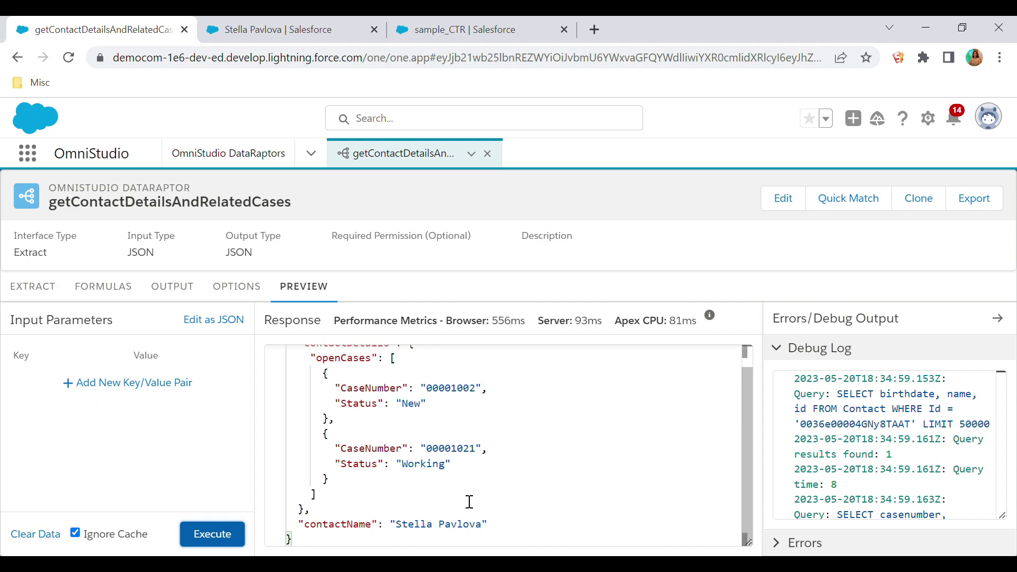
- Compare the preview response with the DataRaptor's options and output mappings to see which contact fields are missing
scroll(469, 501, up, 1)
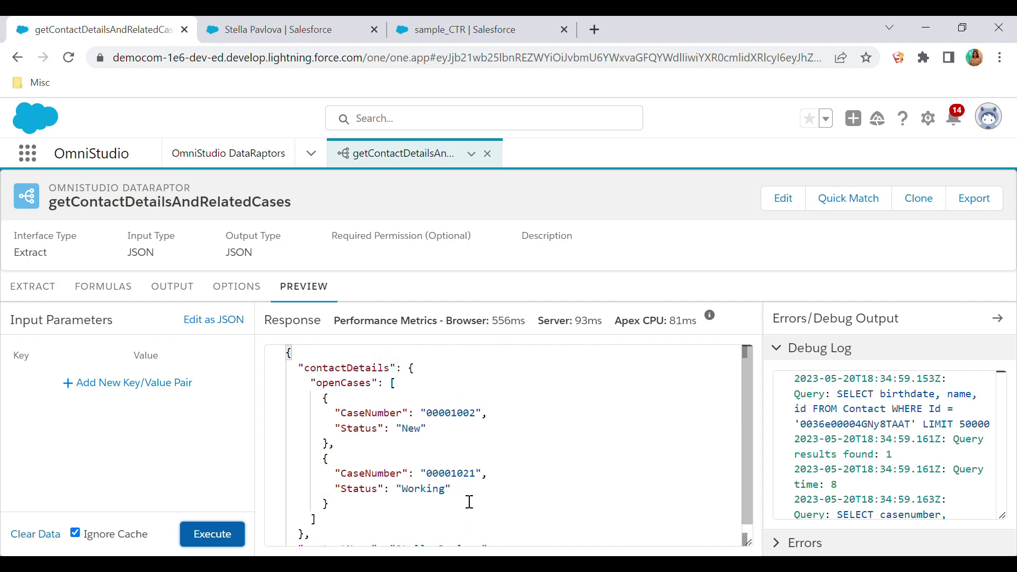
scroll(469, 502, down, 1)
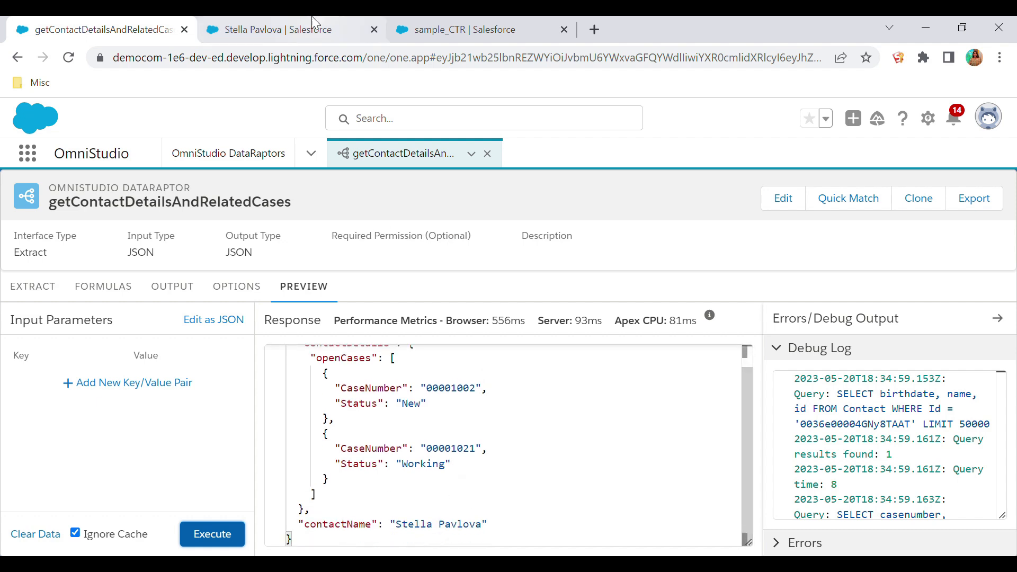
click(329, 512)
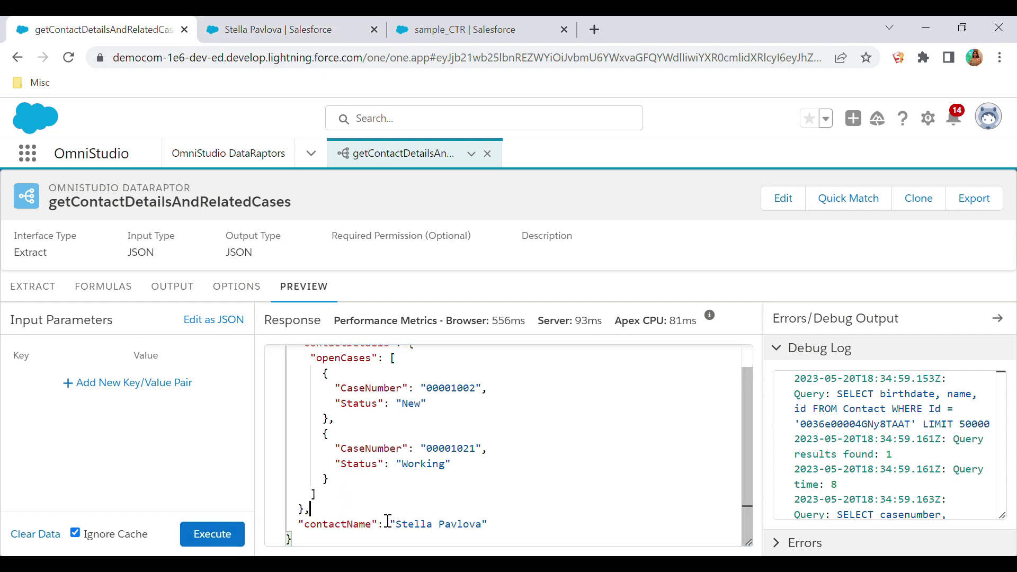
click(175, 299)
click(237, 287)
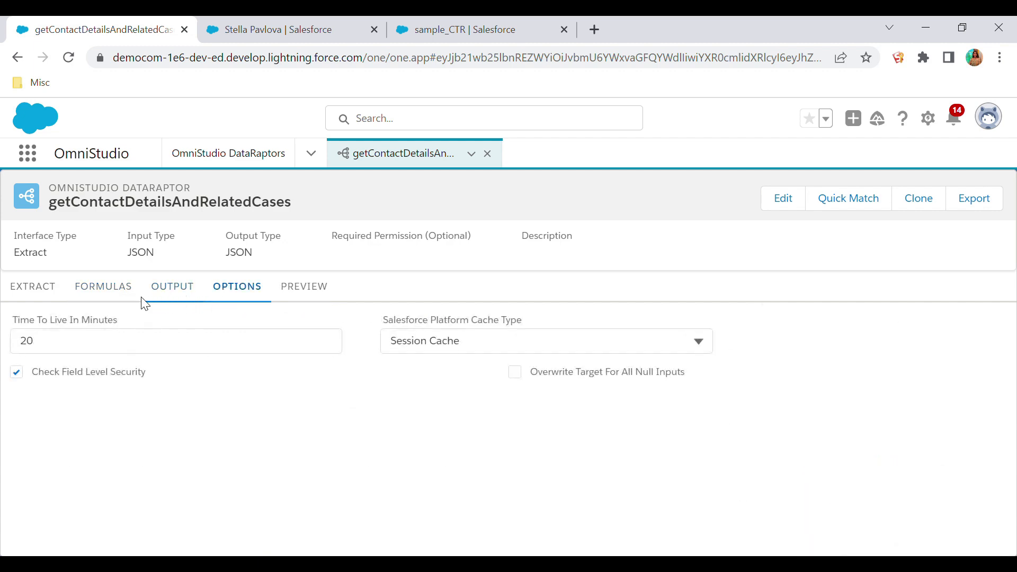
click(114, 298)
click(328, 297)
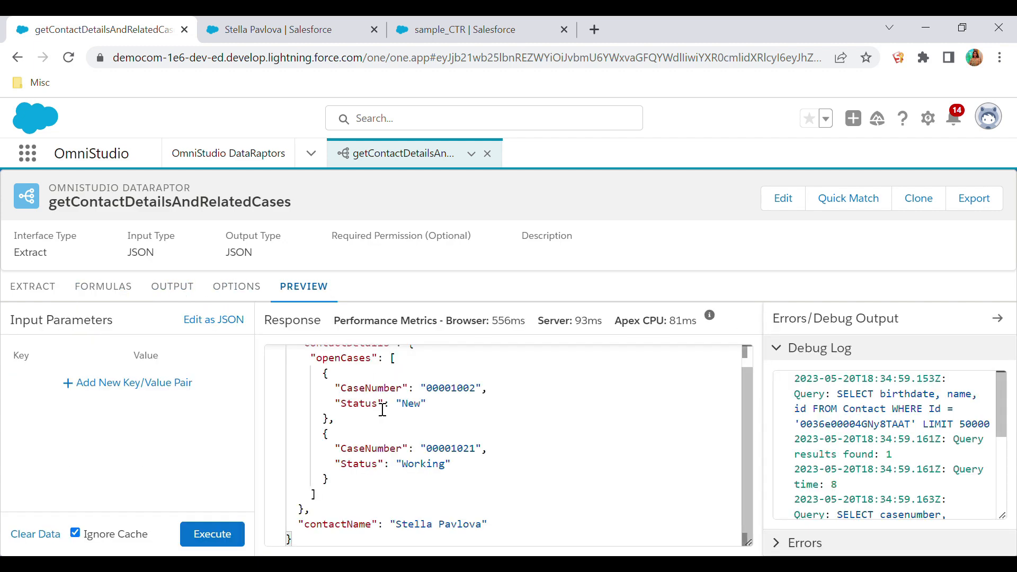
click(162, 300)
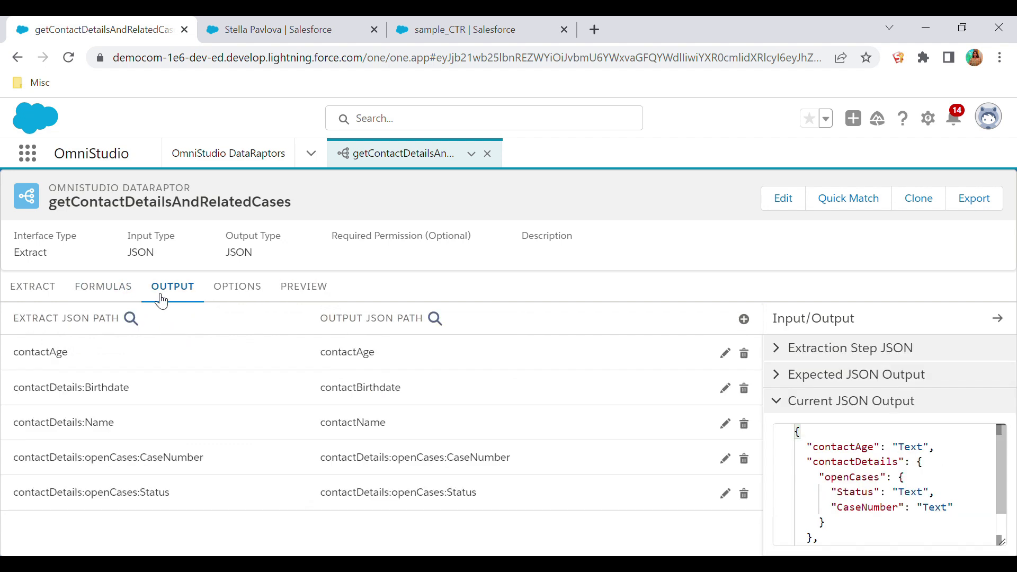
- Enable Overwrite Target For All Null Inputs and execute the DataRaptor again in preview
click(237, 292)
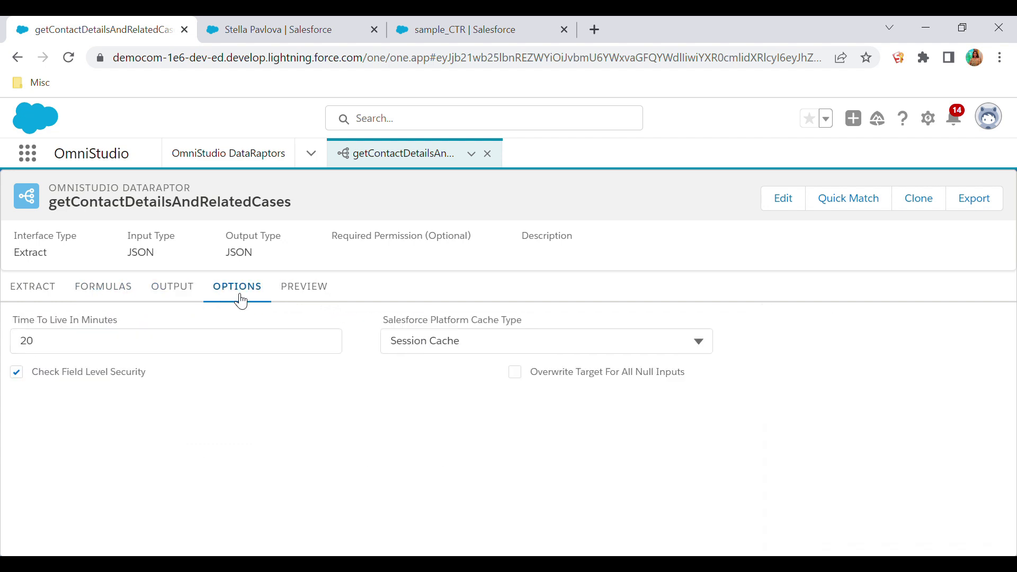
click(517, 377)
click(320, 283)
click(227, 534)
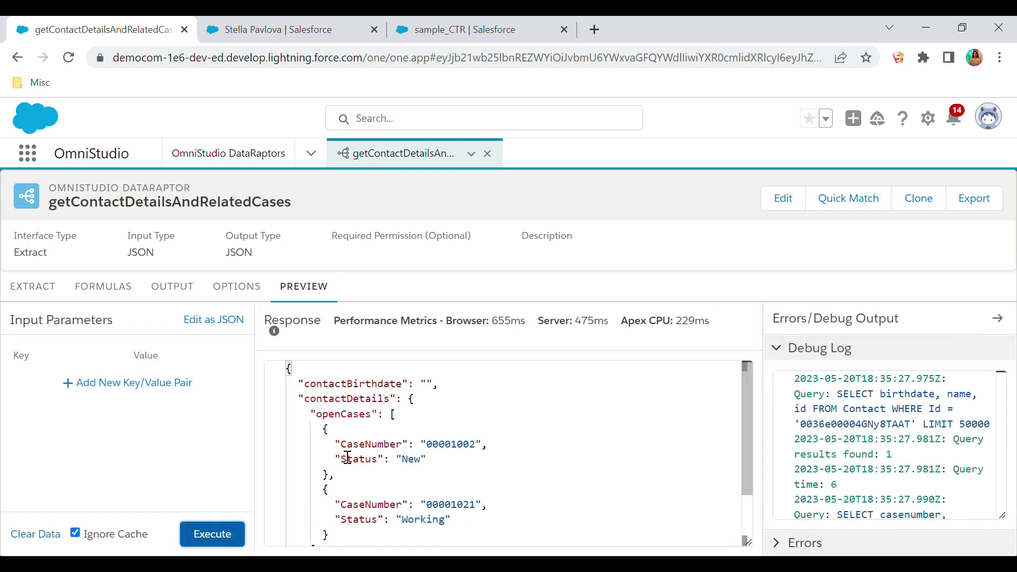
- Examine the contactAge and contactBirthdate entries in the preview response to check how null values are returned
scroll(347, 457, down, 3)
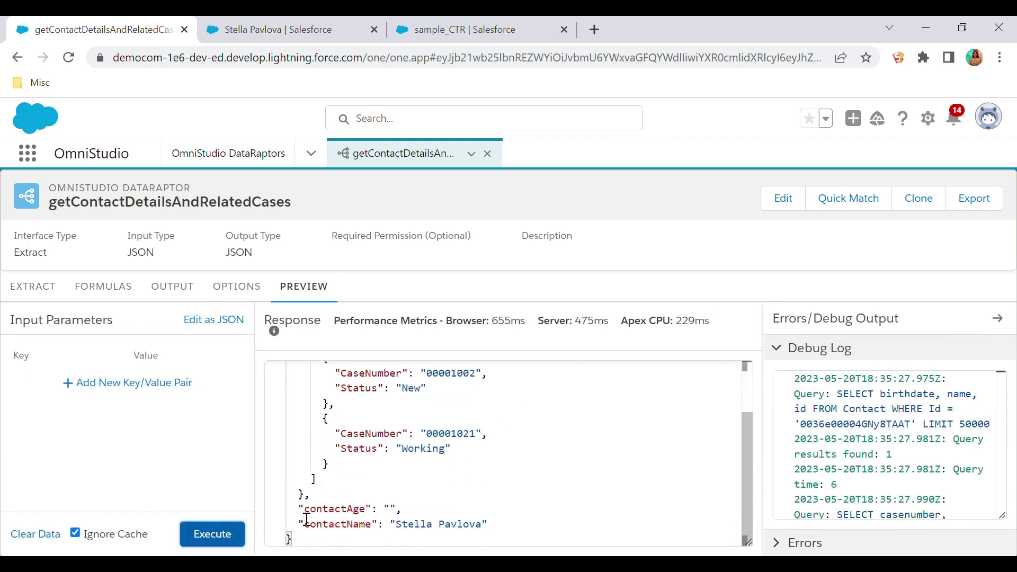
drag(300, 511, 406, 509)
scroll(396, 515, up, 3)
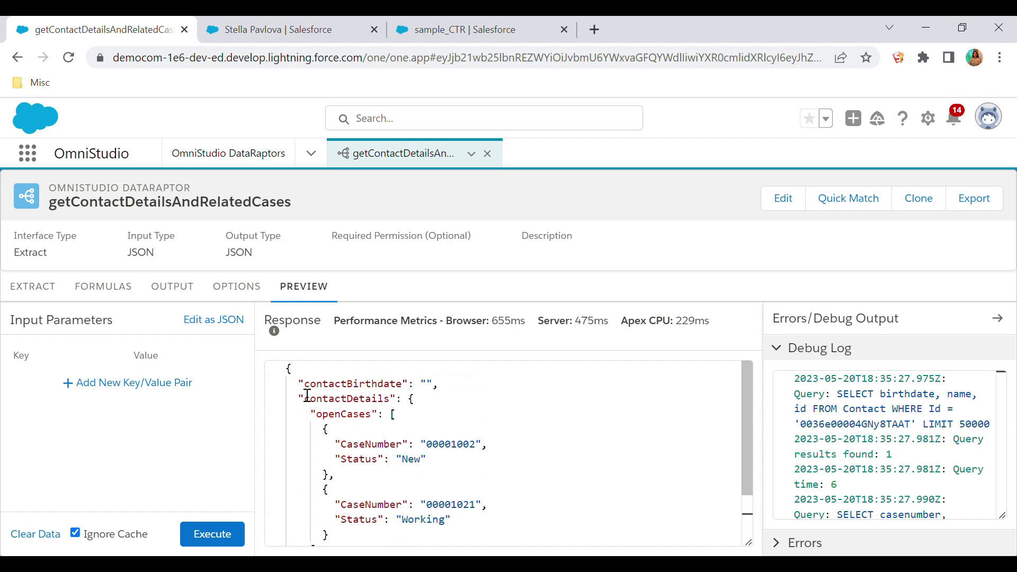
drag(297, 384, 448, 393)
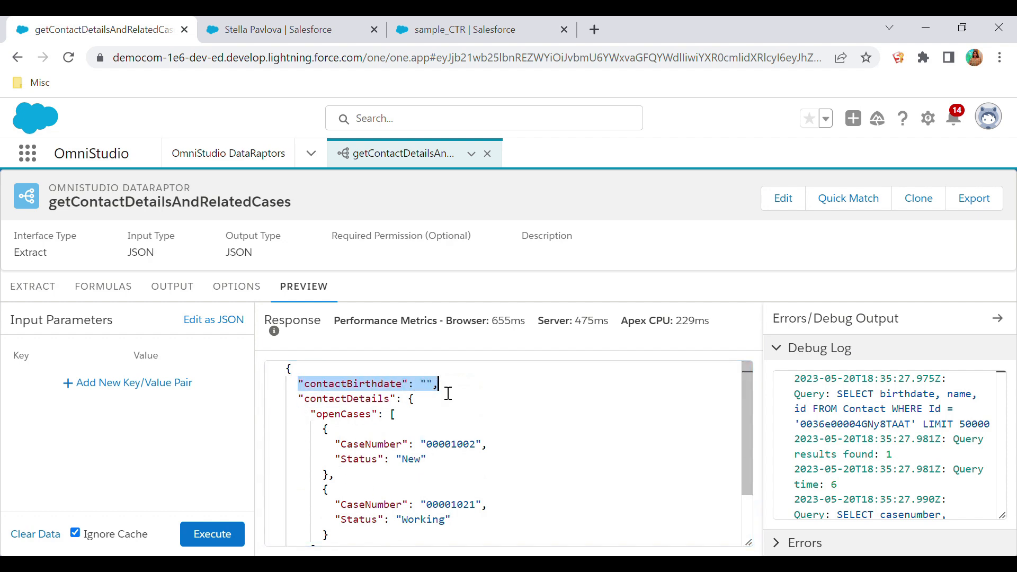
click(448, 393)
drag(298, 384, 448, 390)
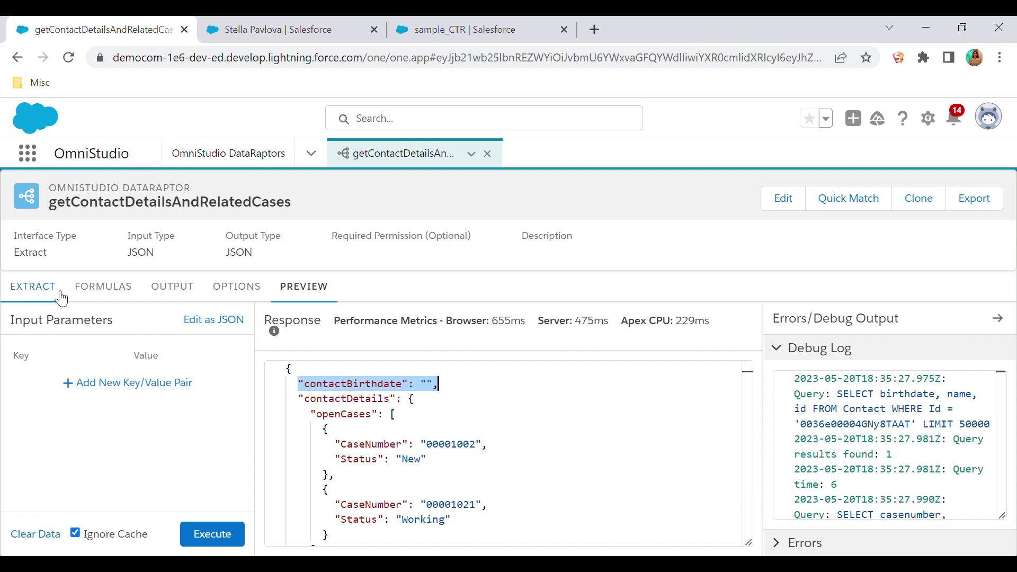
- Review the Contact and Case extract steps, the age formula, the output mappings, the options and the preview response
click(32, 298)
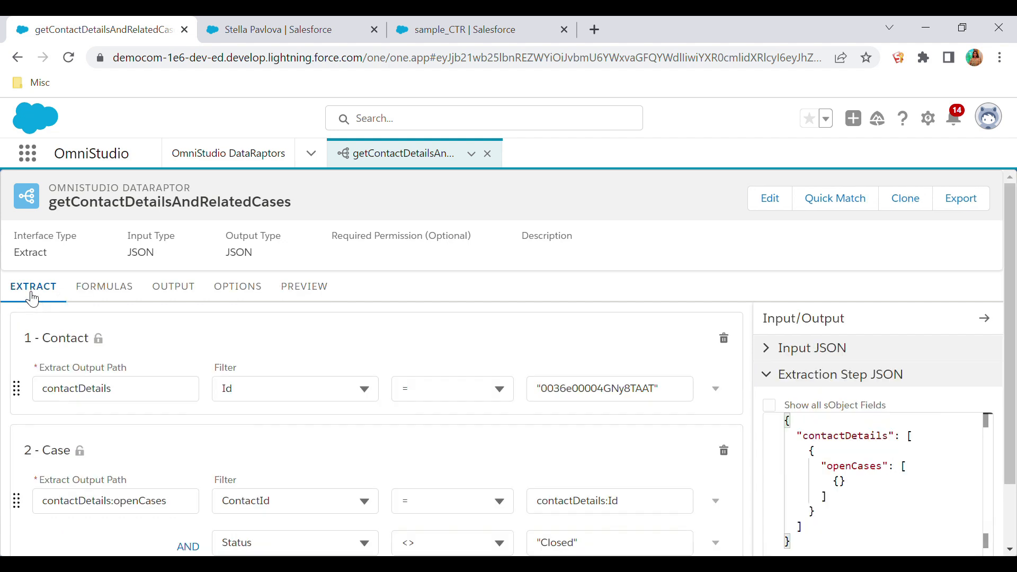
scroll(190, 449, down, 1)
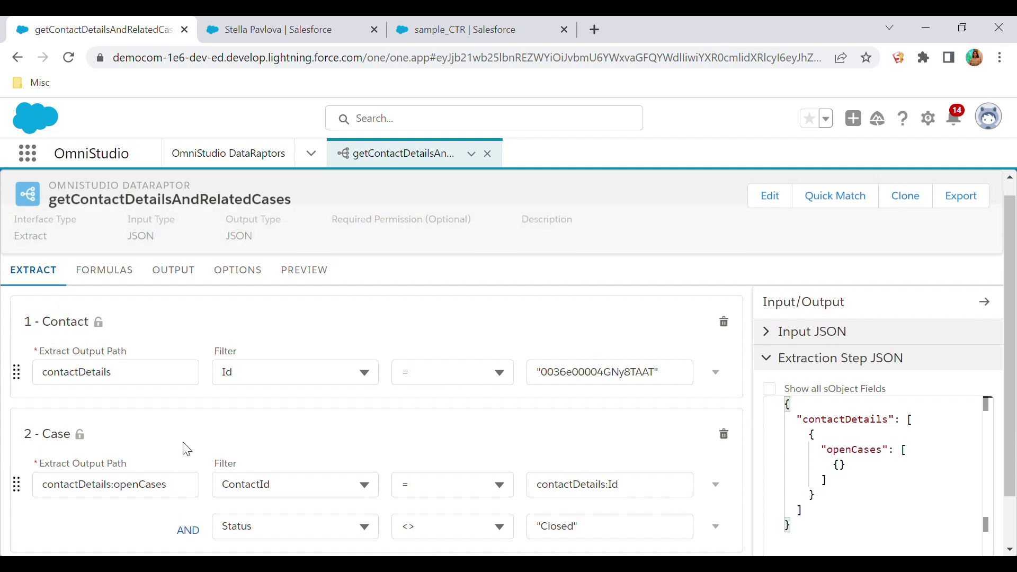
scroll(287, 473, down, 1)
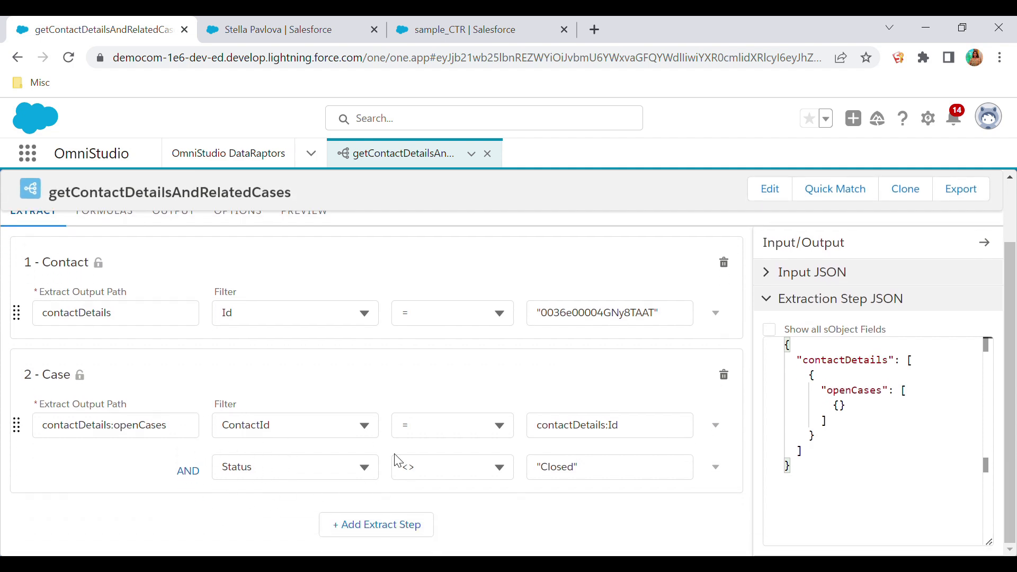
scroll(387, 497, up, 2)
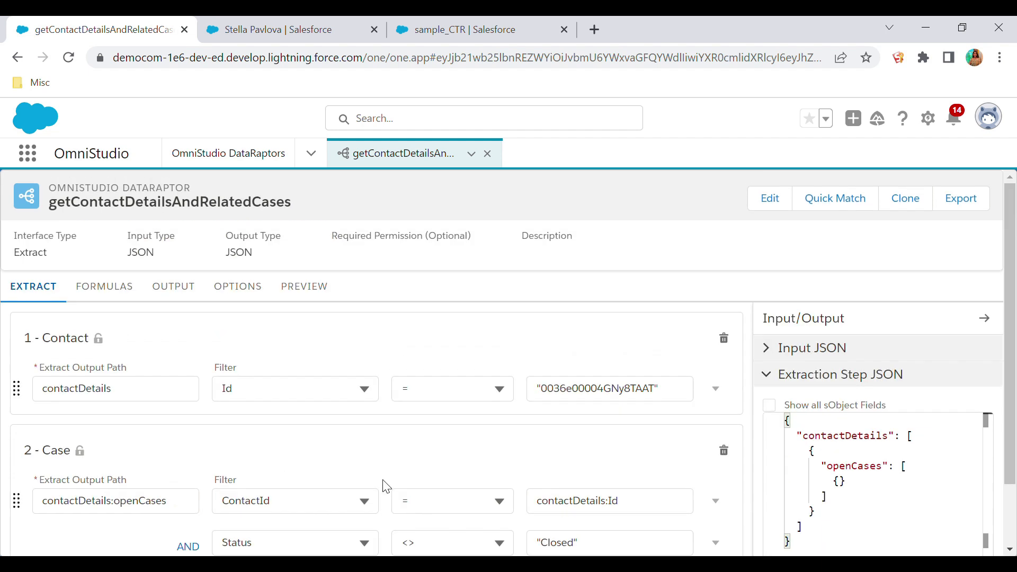
click(125, 297)
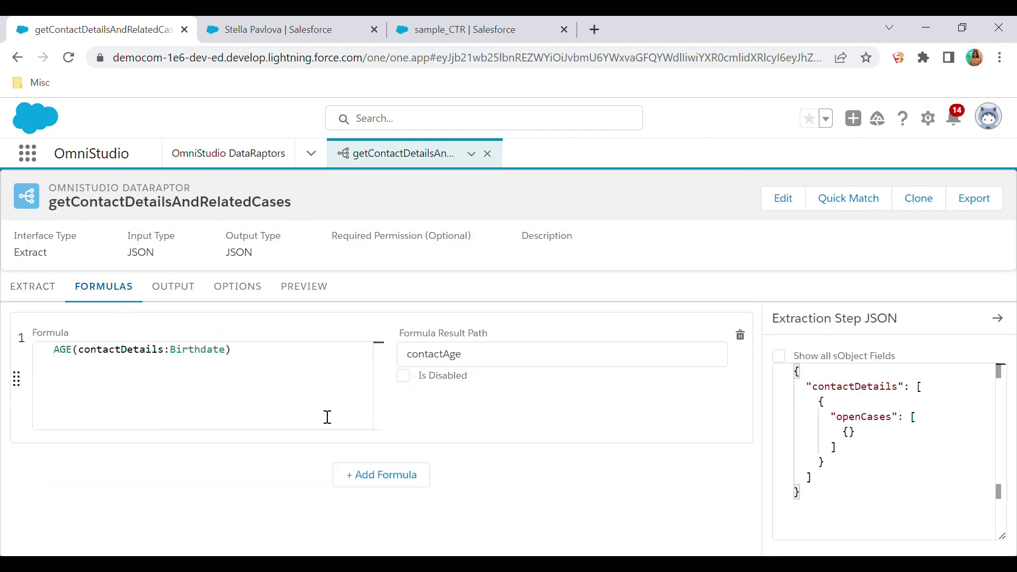
click(170, 303)
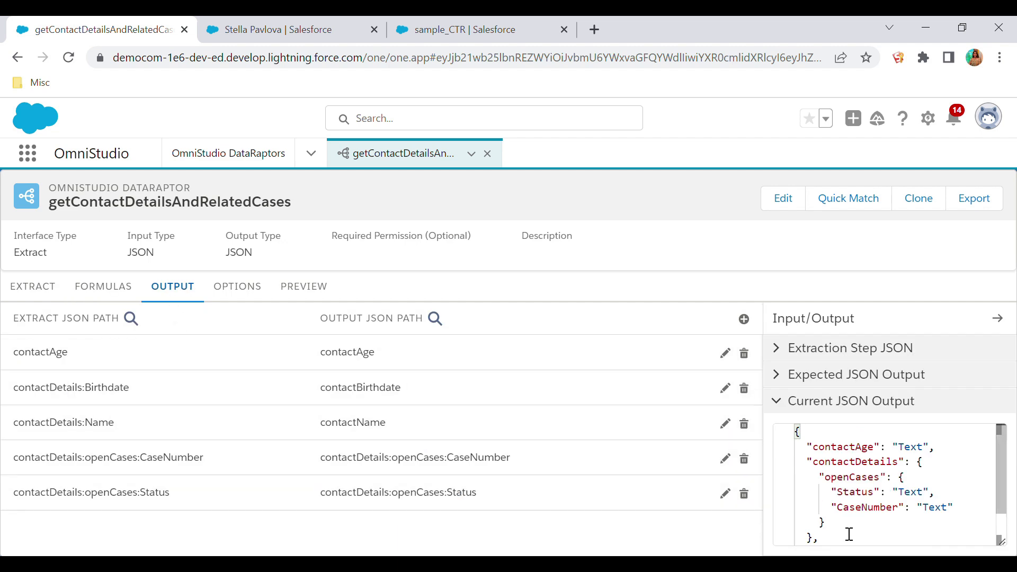
drag(847, 530, 814, 462)
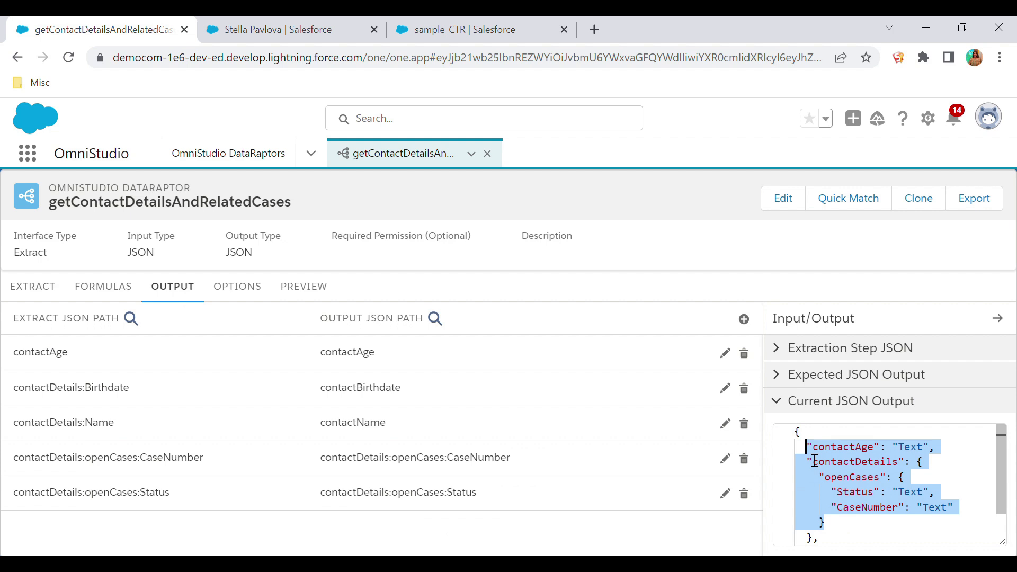
click(836, 522)
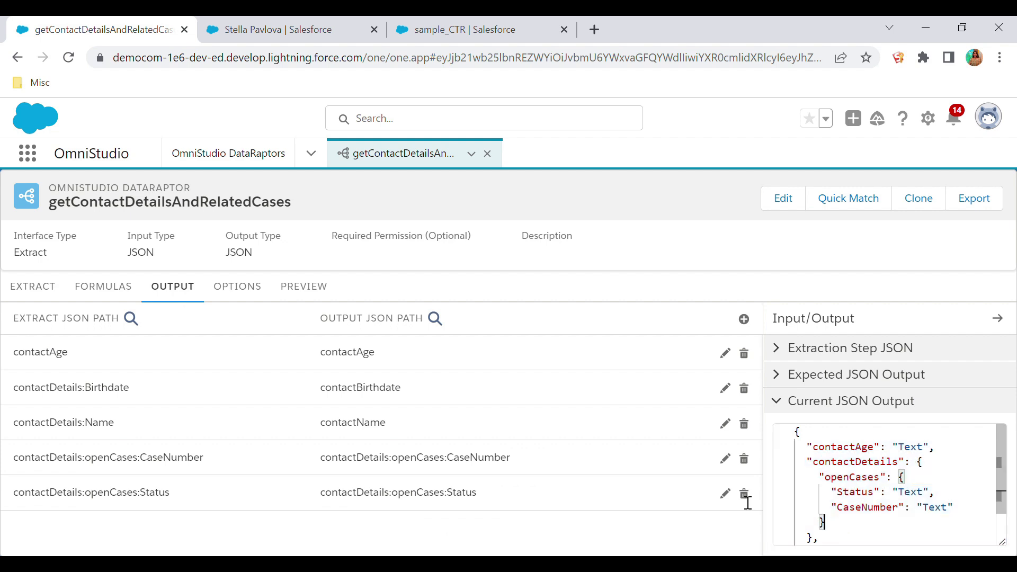
click(256, 300)
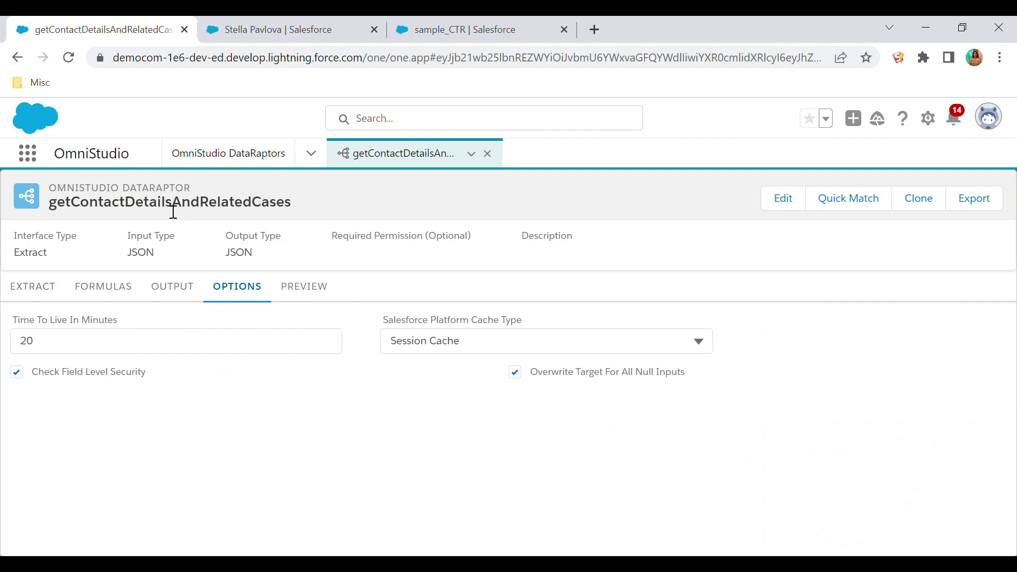
click(301, 288)
scroll(329, 463, down, 3)
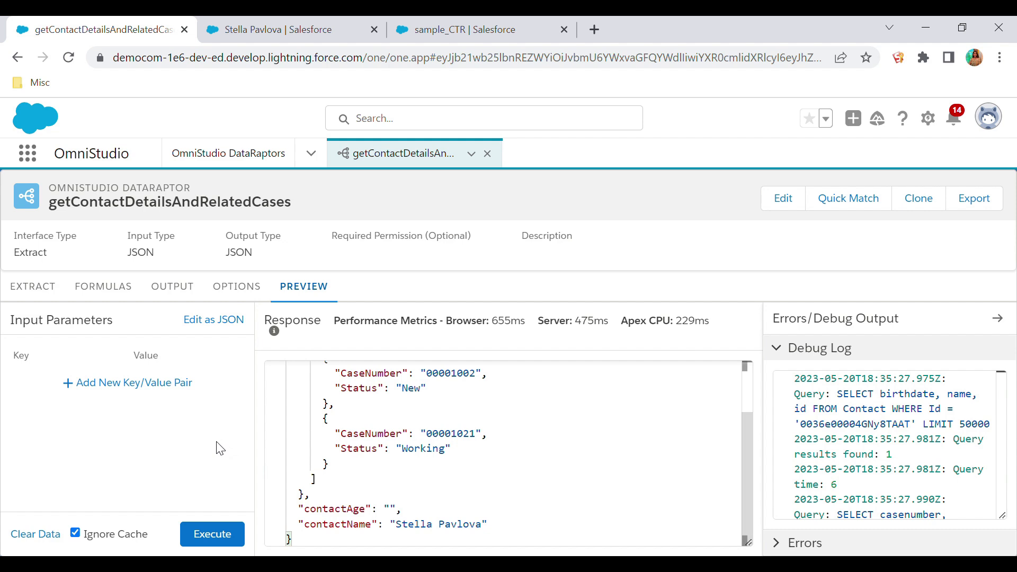